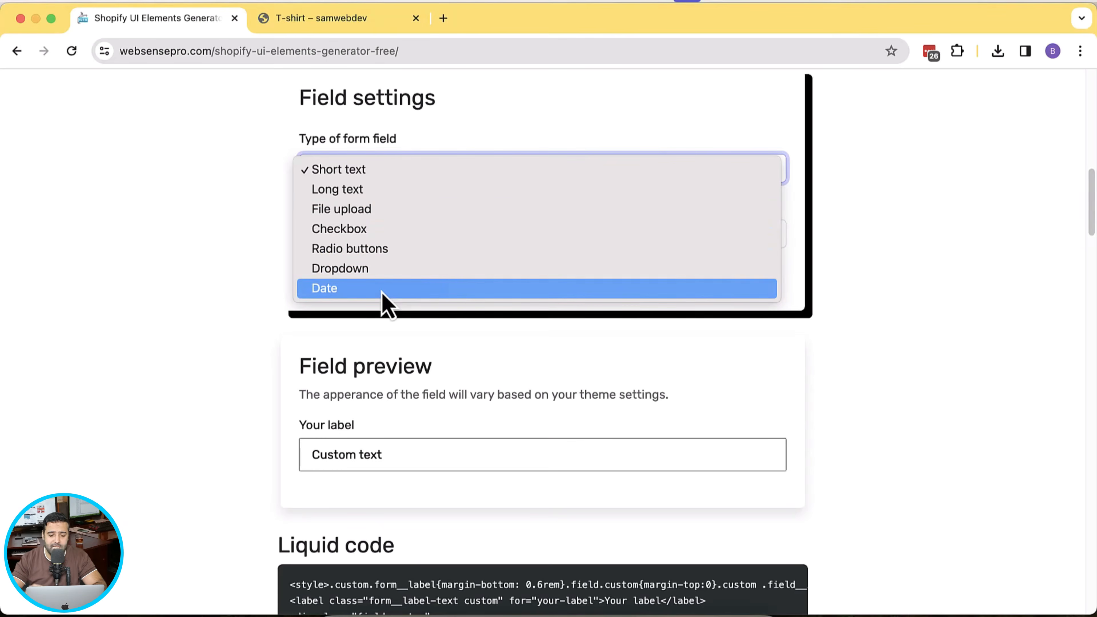
- Make the custom field in the generator a File upload field
click(411, 209)
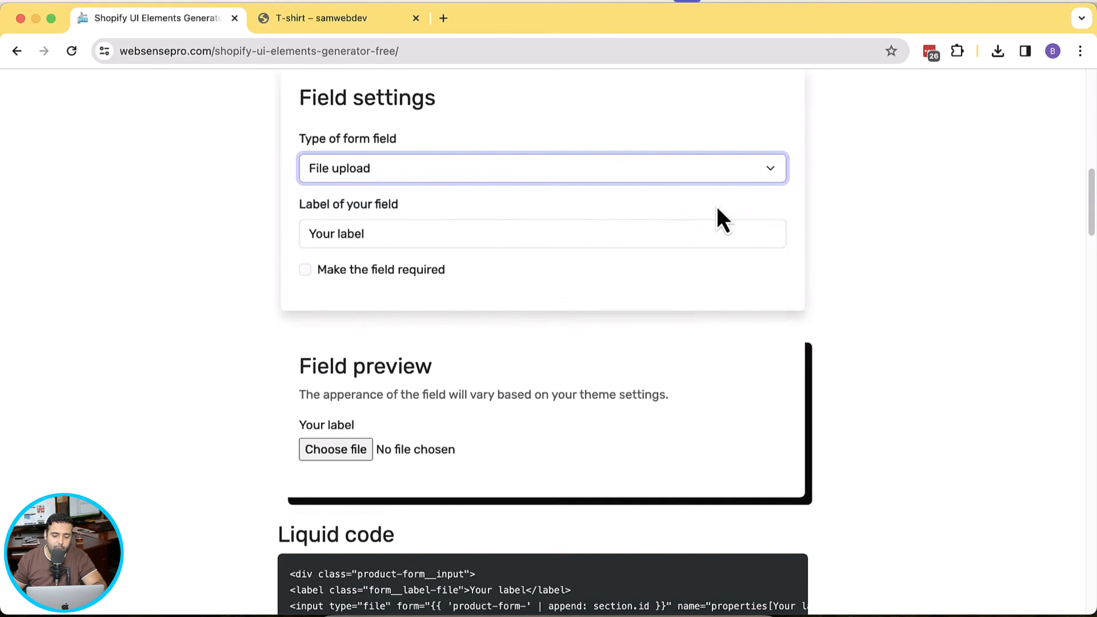
scroll(1094, 230, down, 1)
scroll(1058, 238, down, 3)
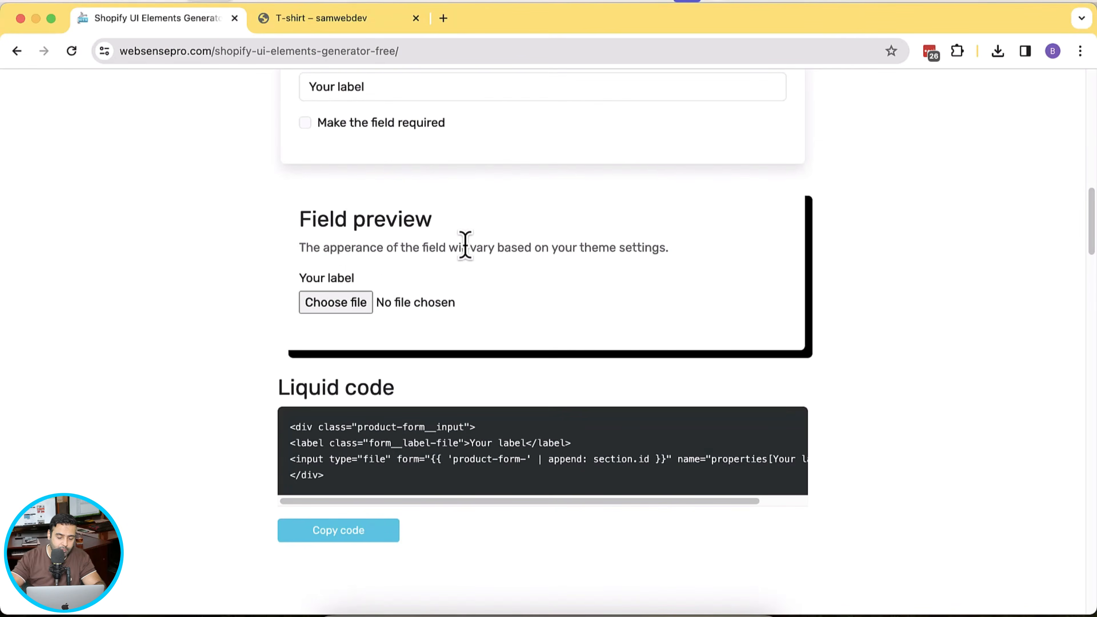
key(super+minus)
key(super+minus)
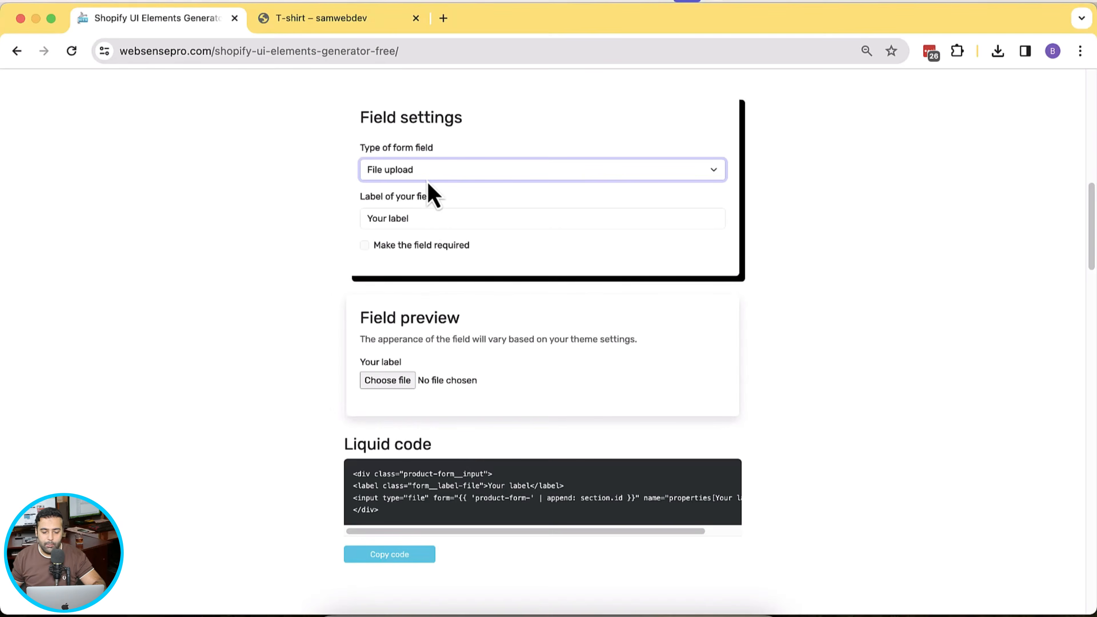
- Label the field 'Upload your logo', make it required, and return to the T-shirt product page
click(446, 220)
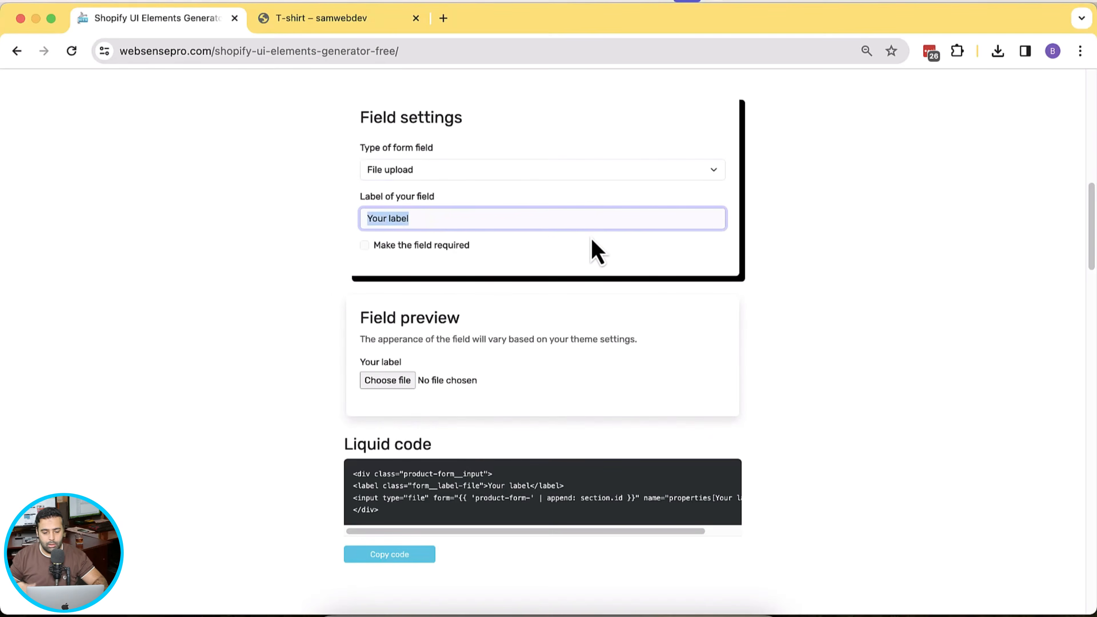
text(Uplo)
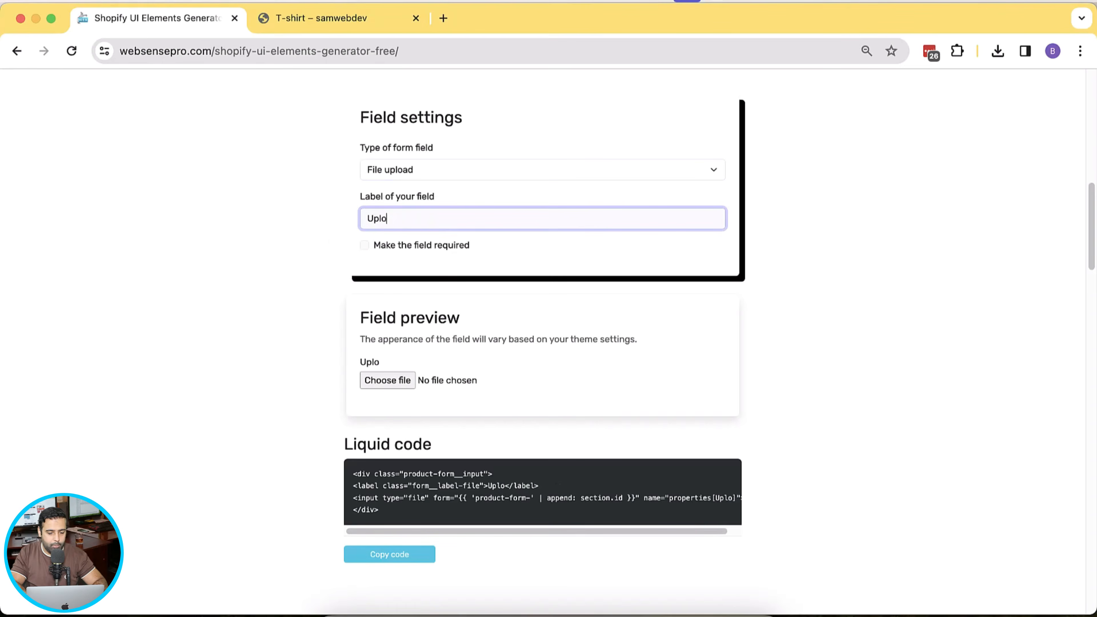
text(ad your logo)
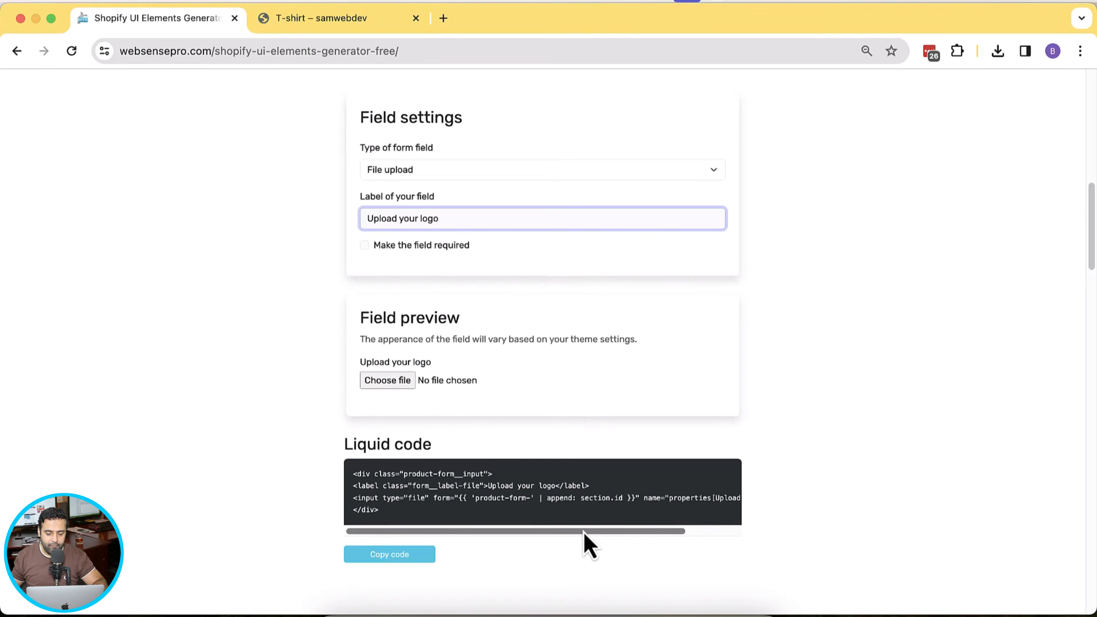
drag(584, 532, 500, 539)
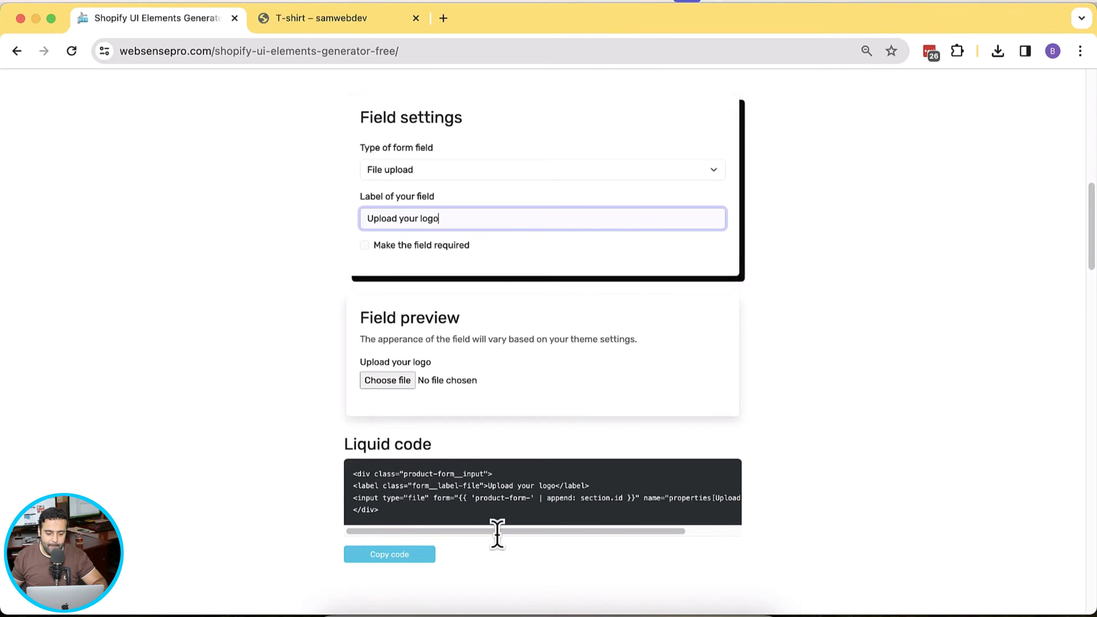
click(364, 246)
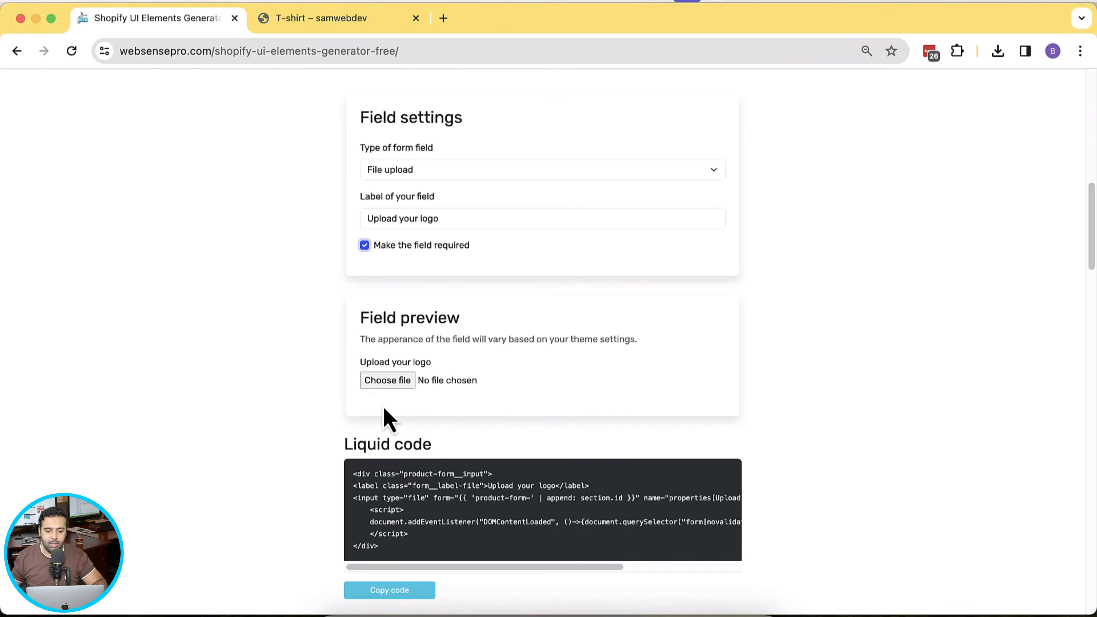
click(287, 27)
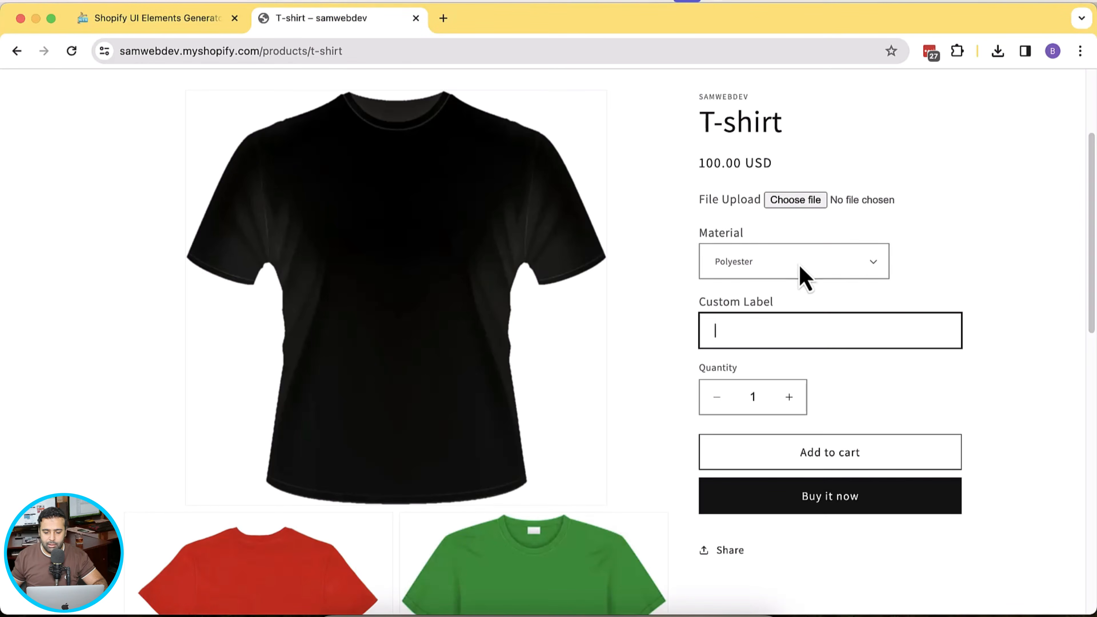
- Keep Polyester as material, enter 'Any label' as custom label, and try Add to cart with no file
click(700, 237)
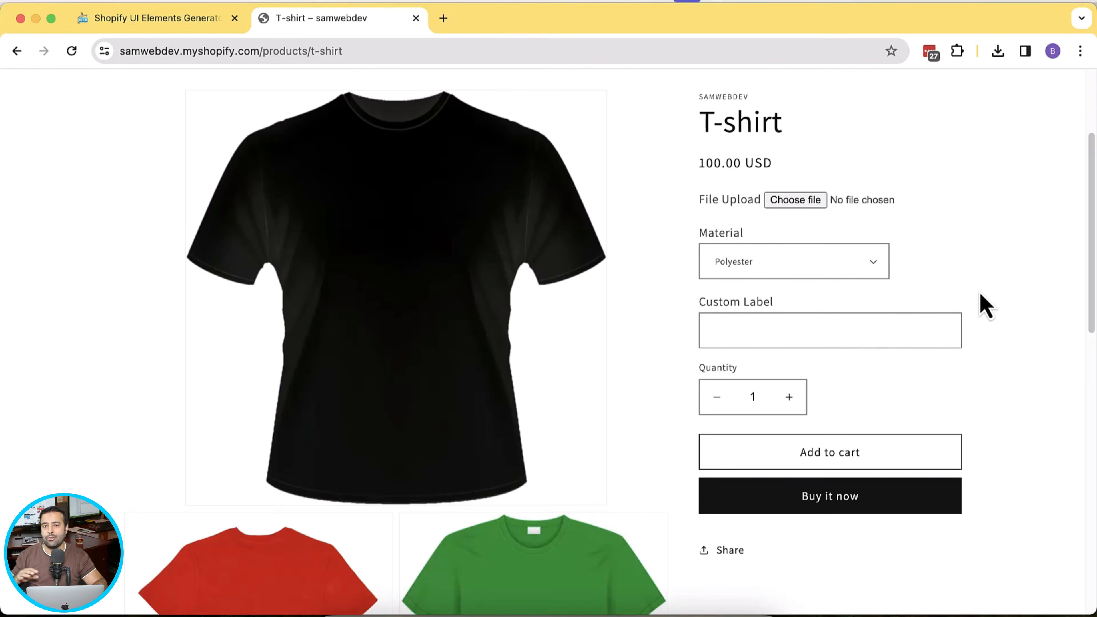
click(108, 24)
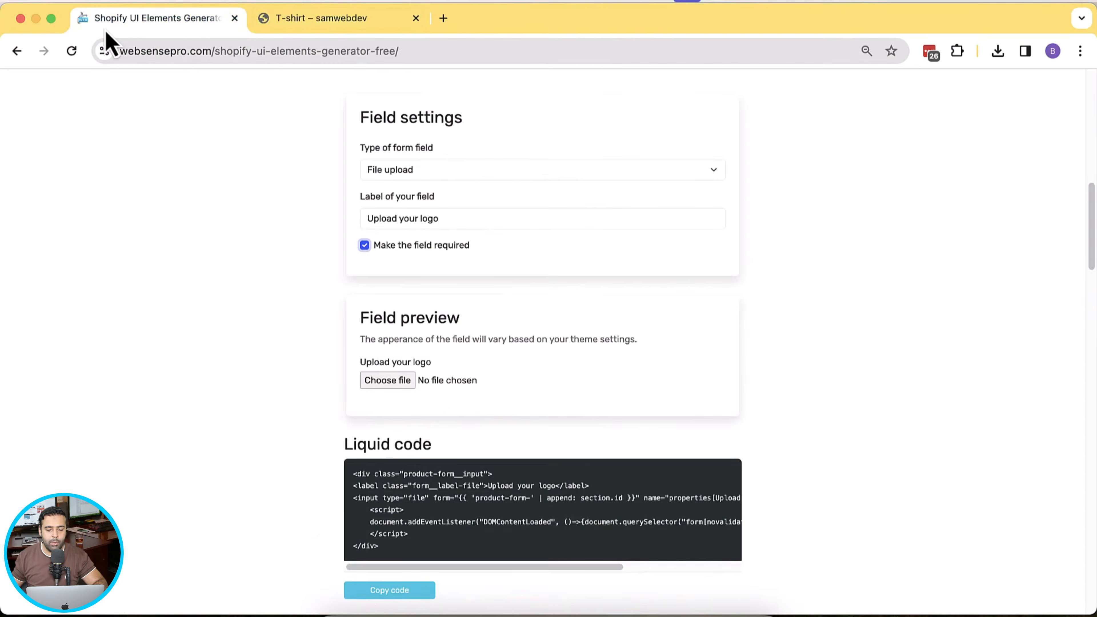
click(293, 31)
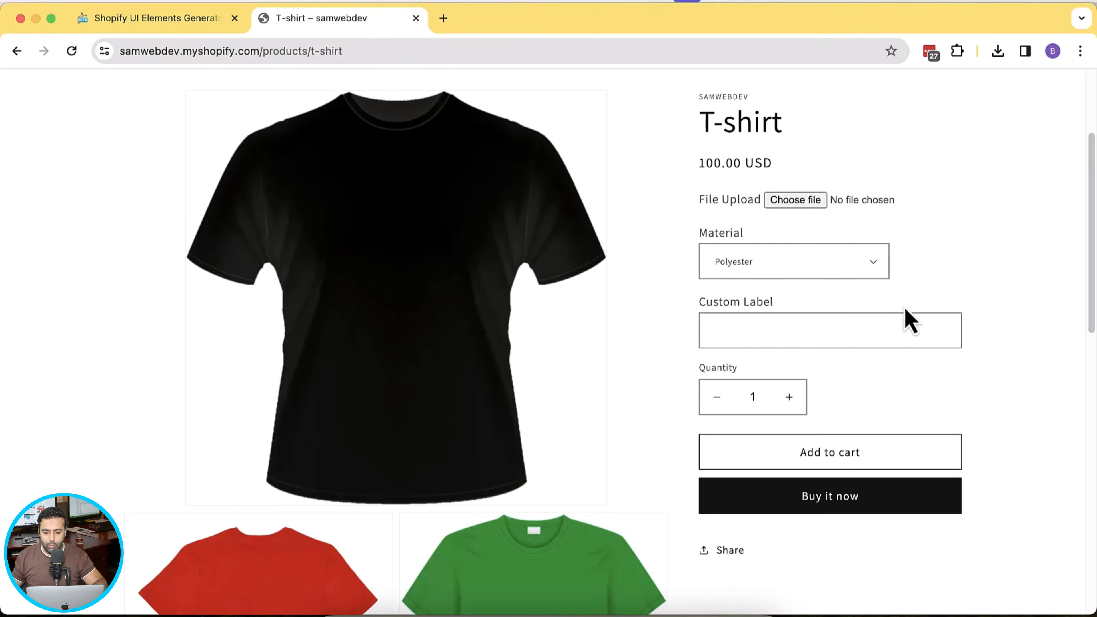
click(864, 272)
click(864, 268)
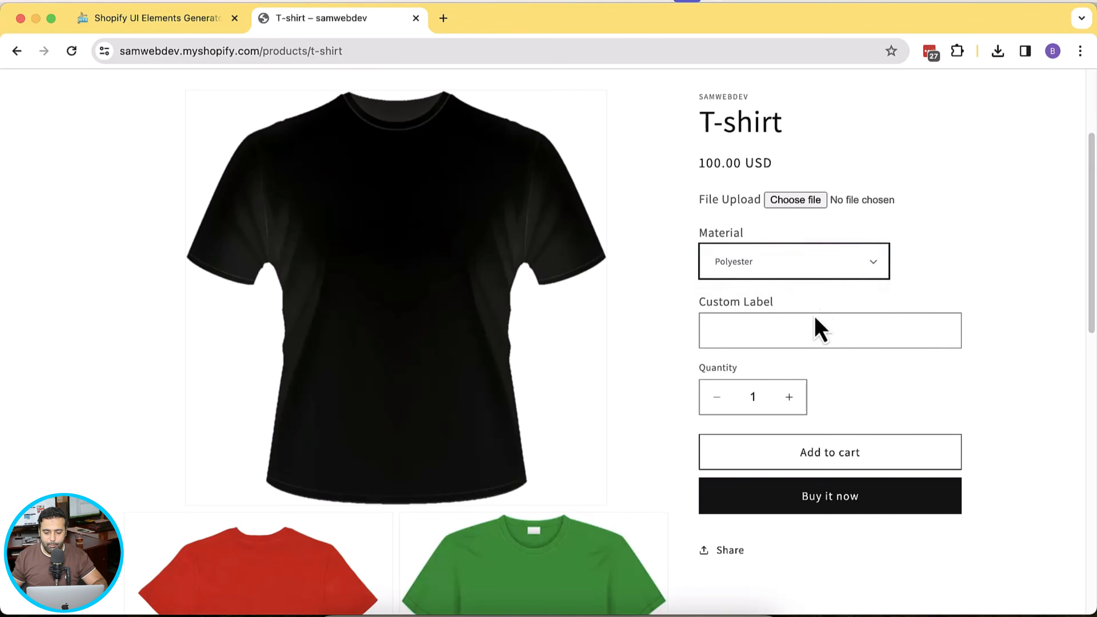
click(796, 330)
text(Any lan)
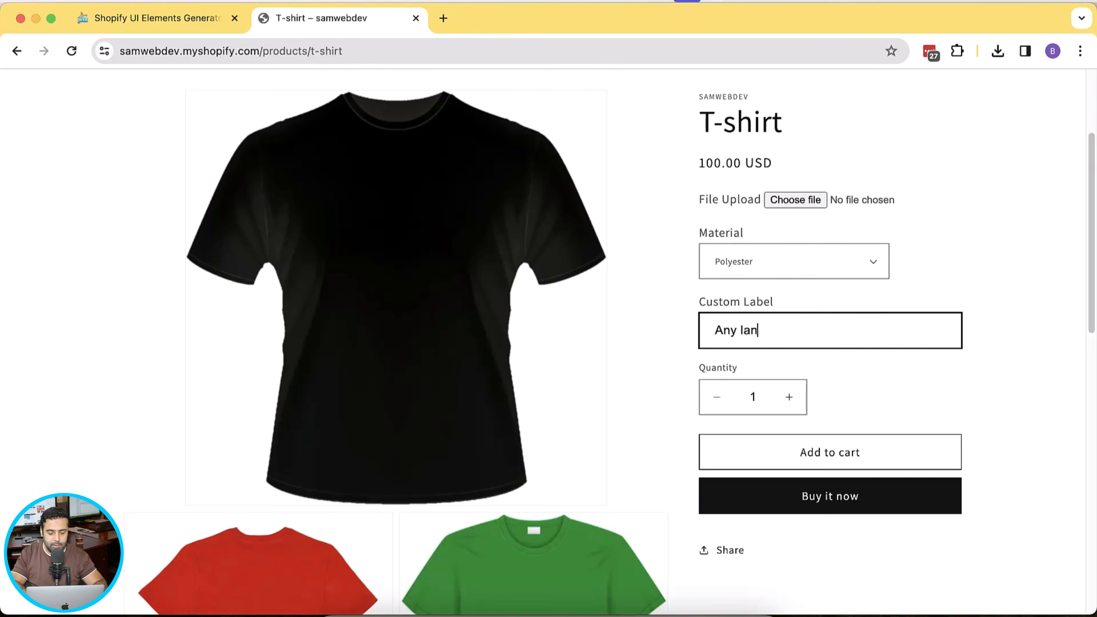
key(BackSpace)
text(ba)
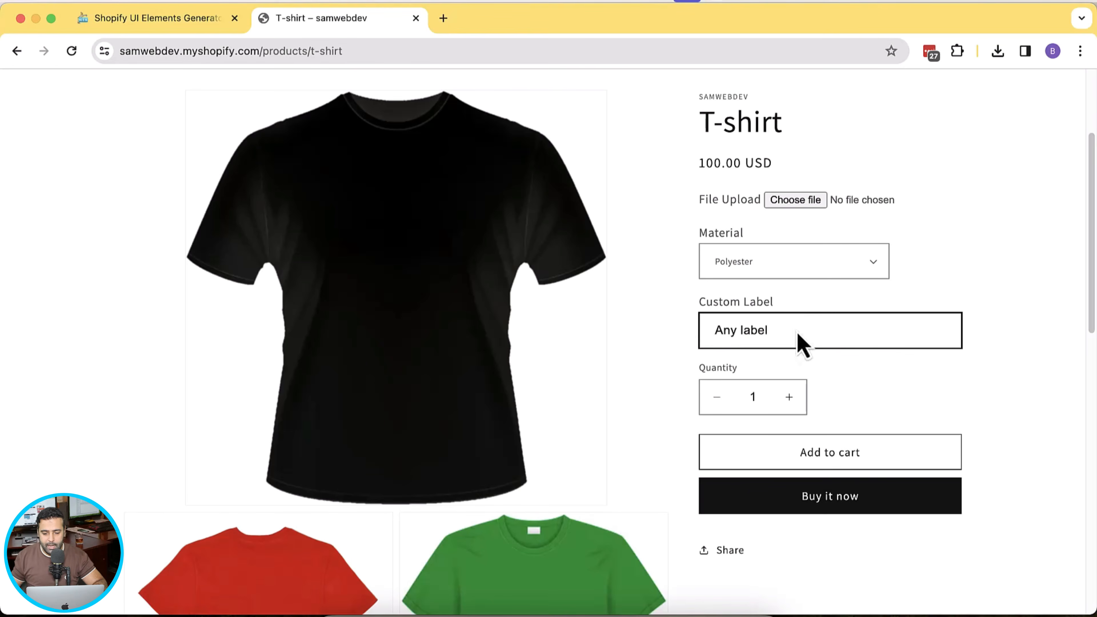
click(929, 460)
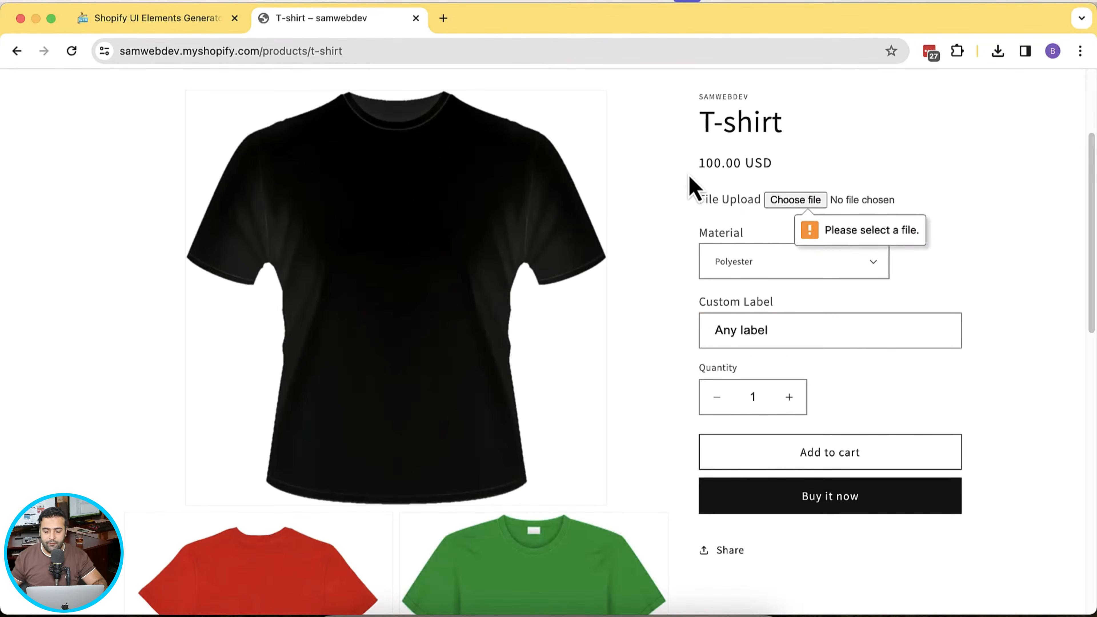
- Attach hat.jpeg from the Desktop as the upload and add the T-shirt to the cart
click(780, 206)
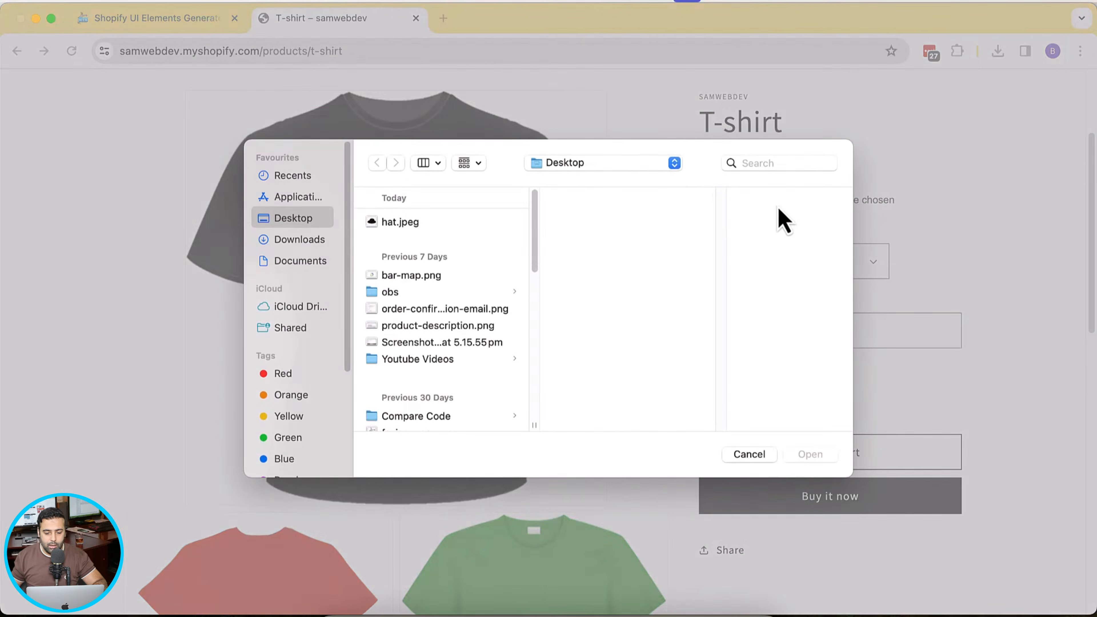
click(457, 225)
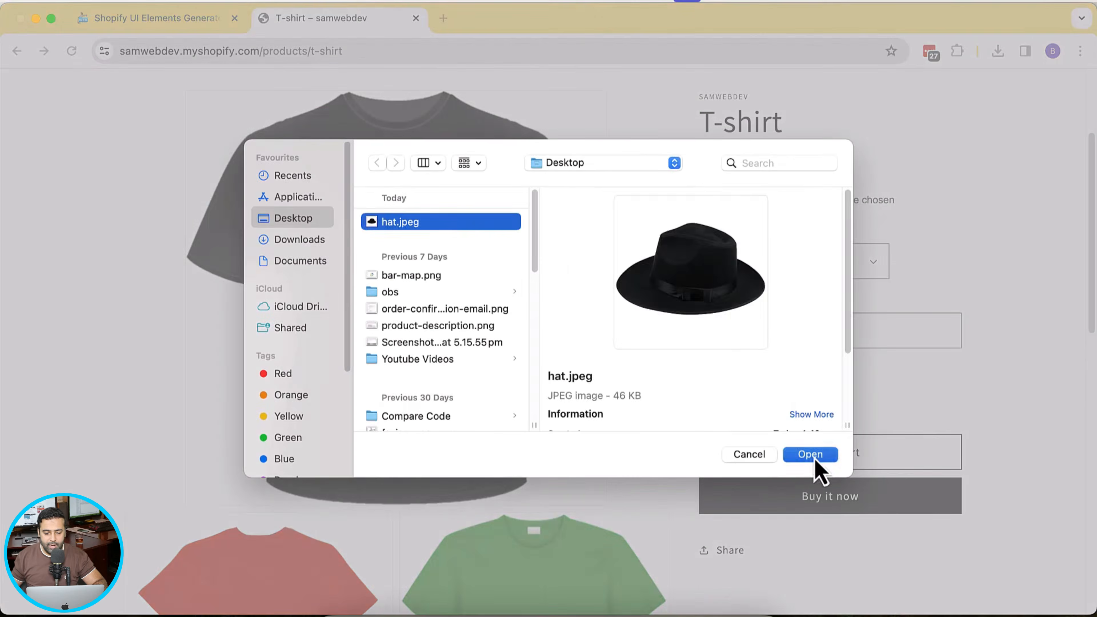
click(810, 454)
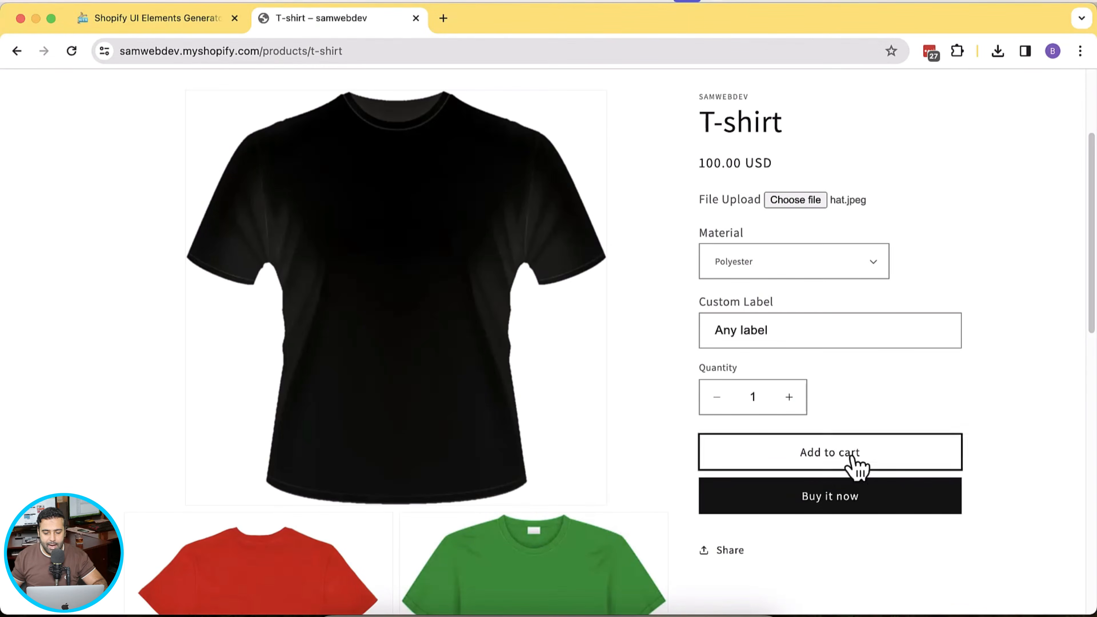
click(834, 463)
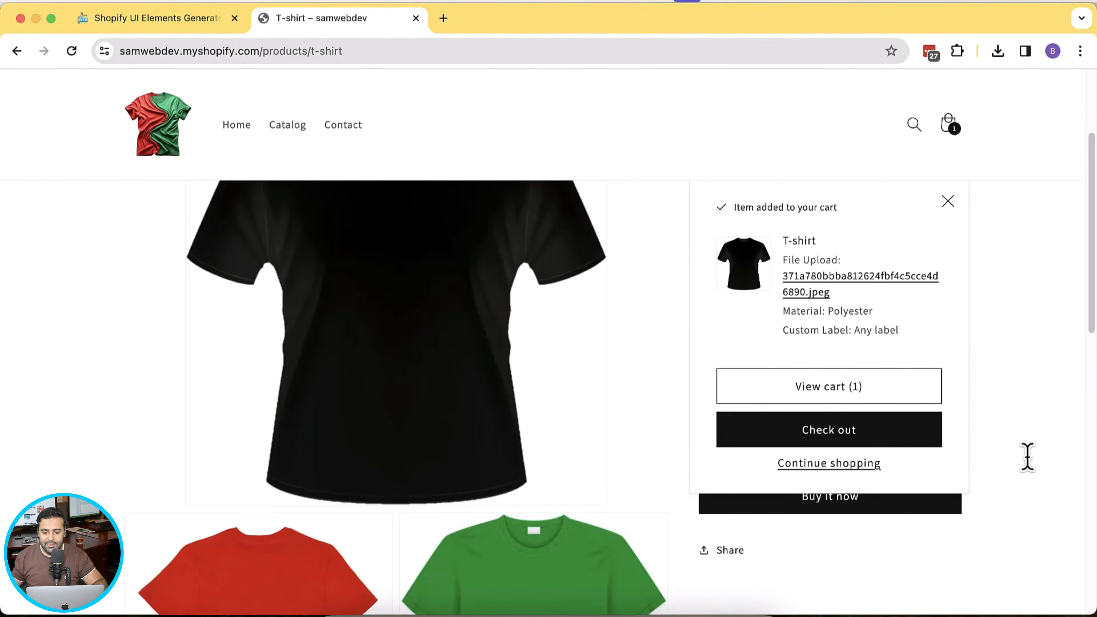
- Check that the cart notice lists the uploaded file and Polyester, then proceed to checkout
drag(784, 259, 838, 259)
drag(873, 311, 892, 330)
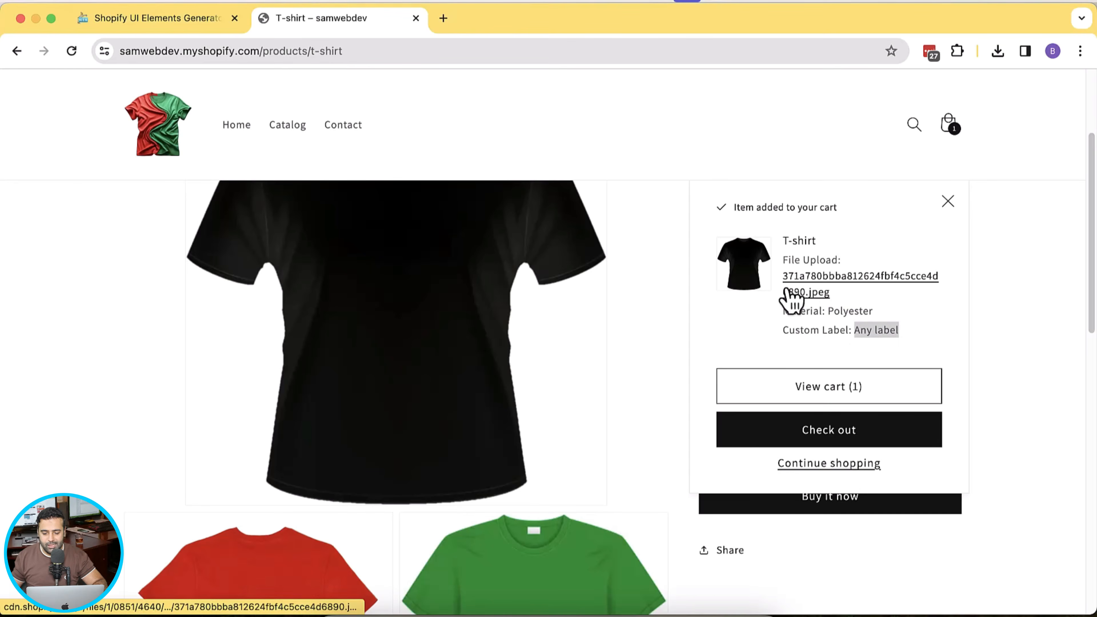
click(885, 433)
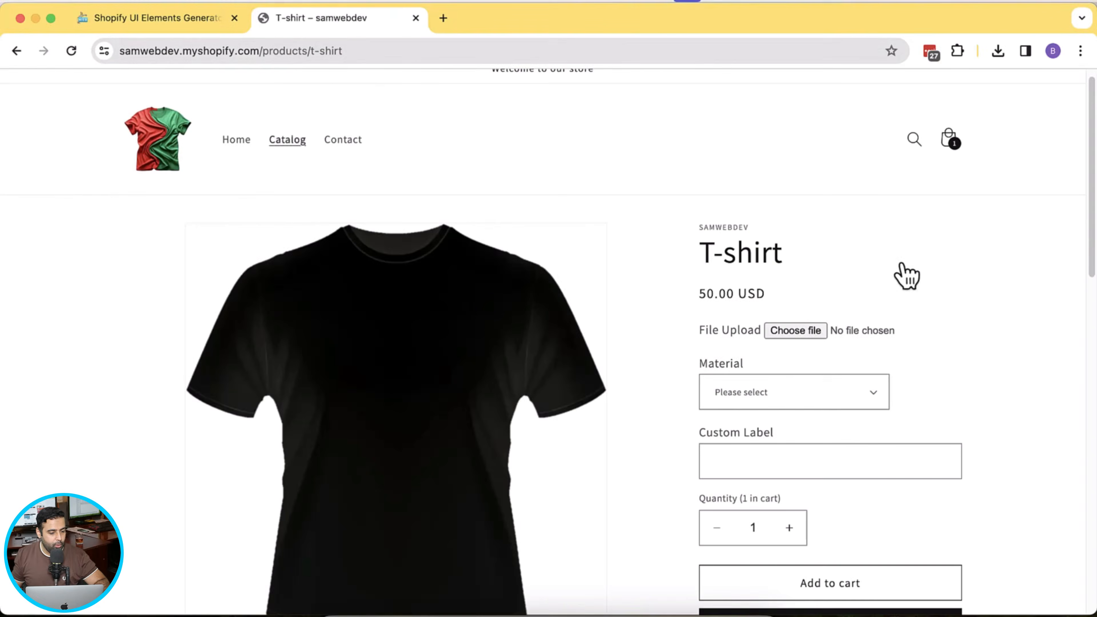
- Open the store's /admin in a new tab and go to the Online Store themes
drag(263, 50, 81, 61)
key(super+c)
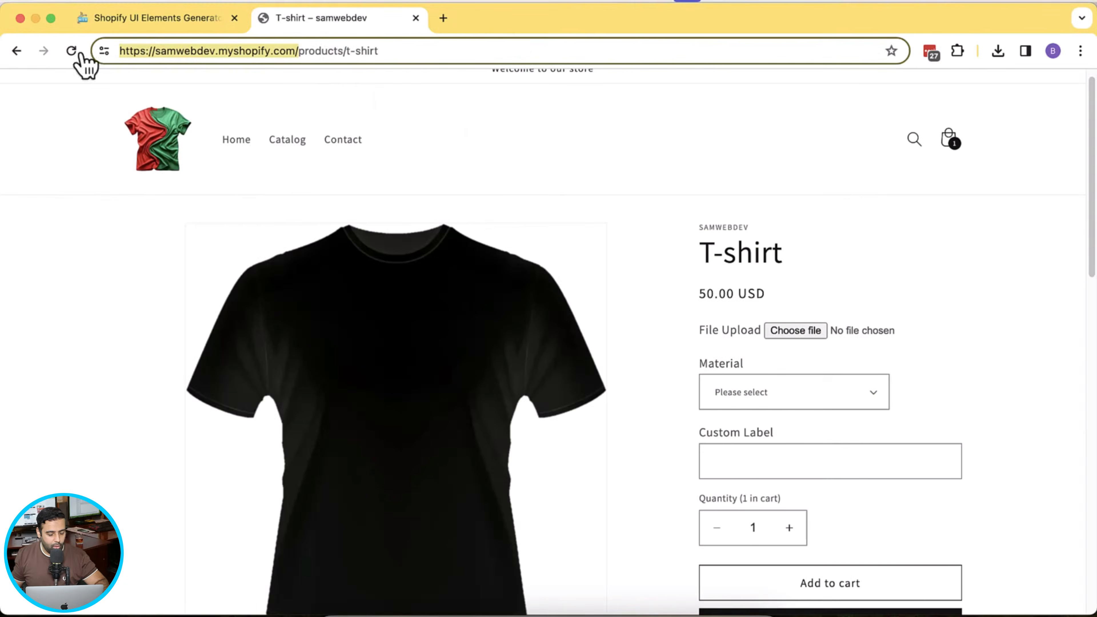
click(444, 18)
key(super+v)
text(admin)
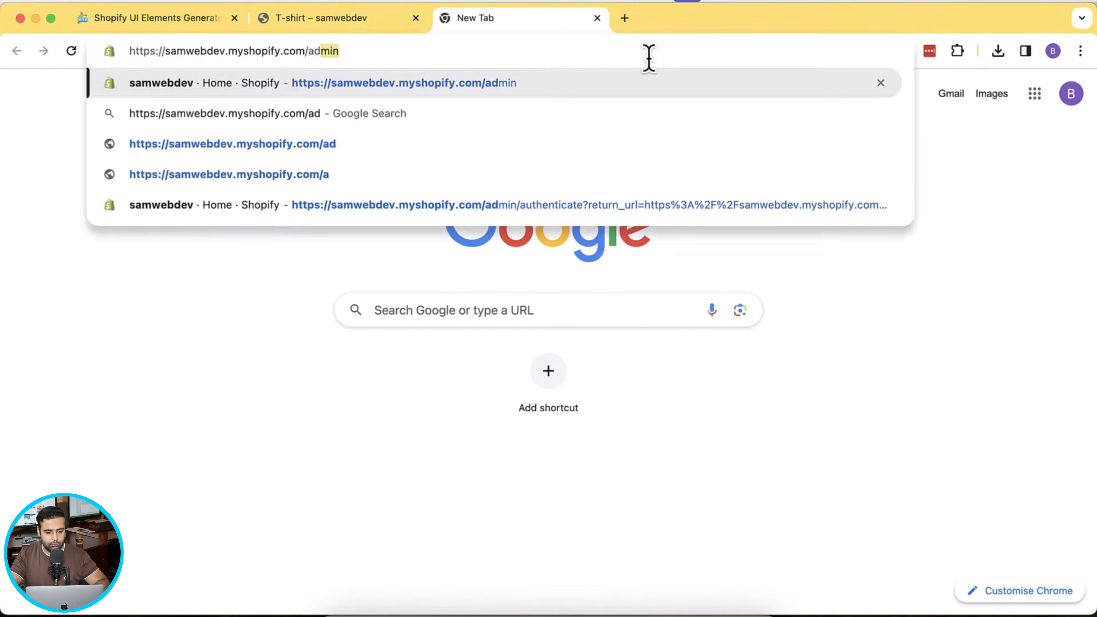
key(Return)
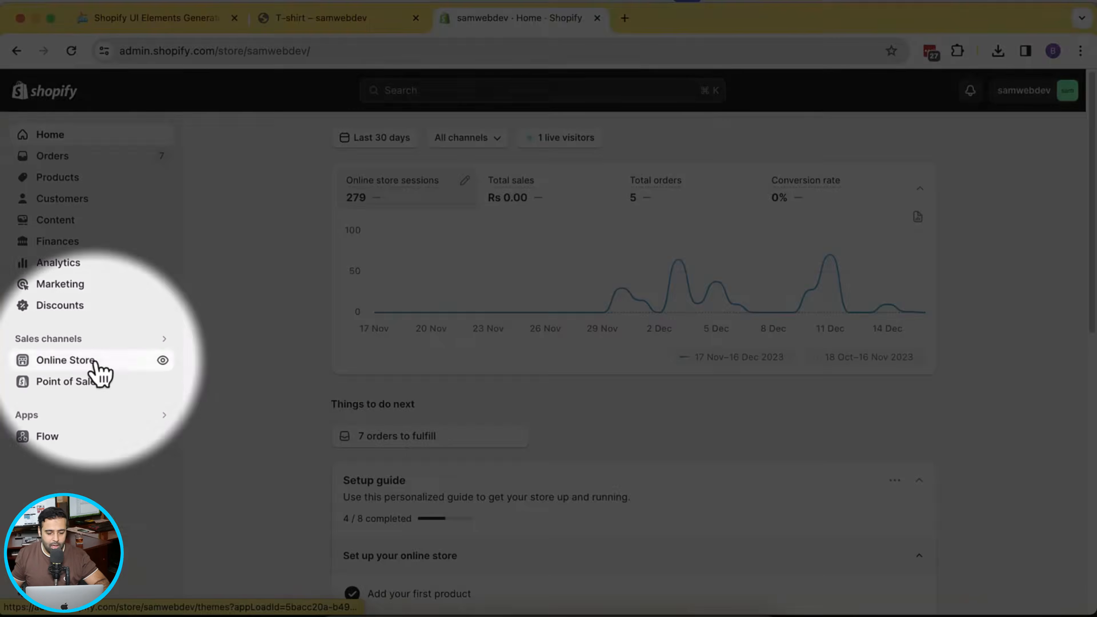
click(96, 366)
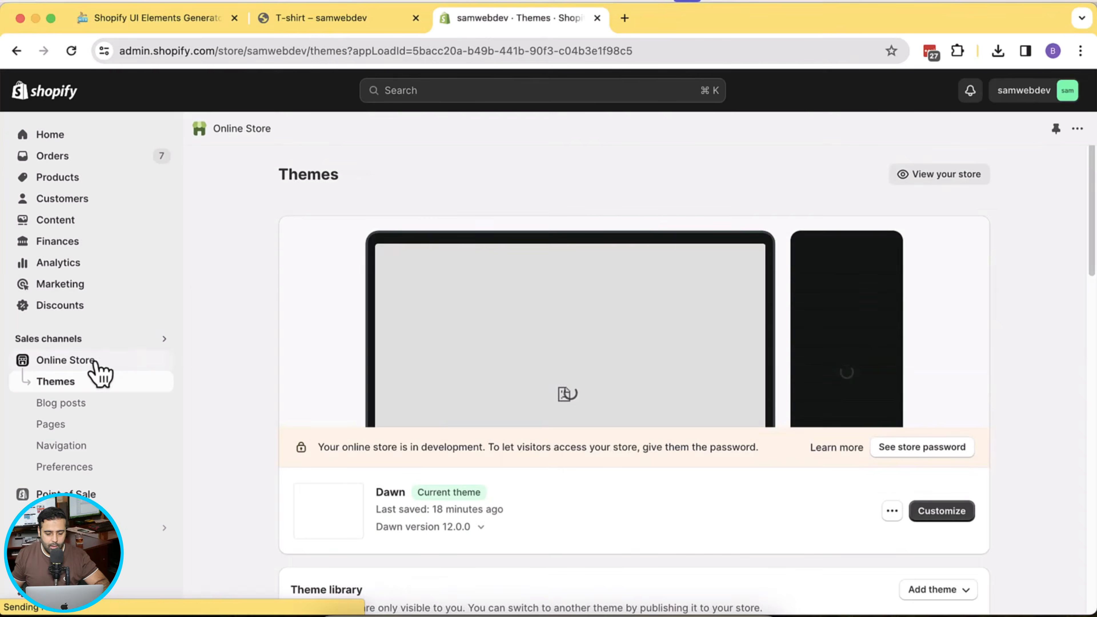
- Add a fresh copy of Dawn from the Popular free themes
drag(1091, 216, 1091, 264)
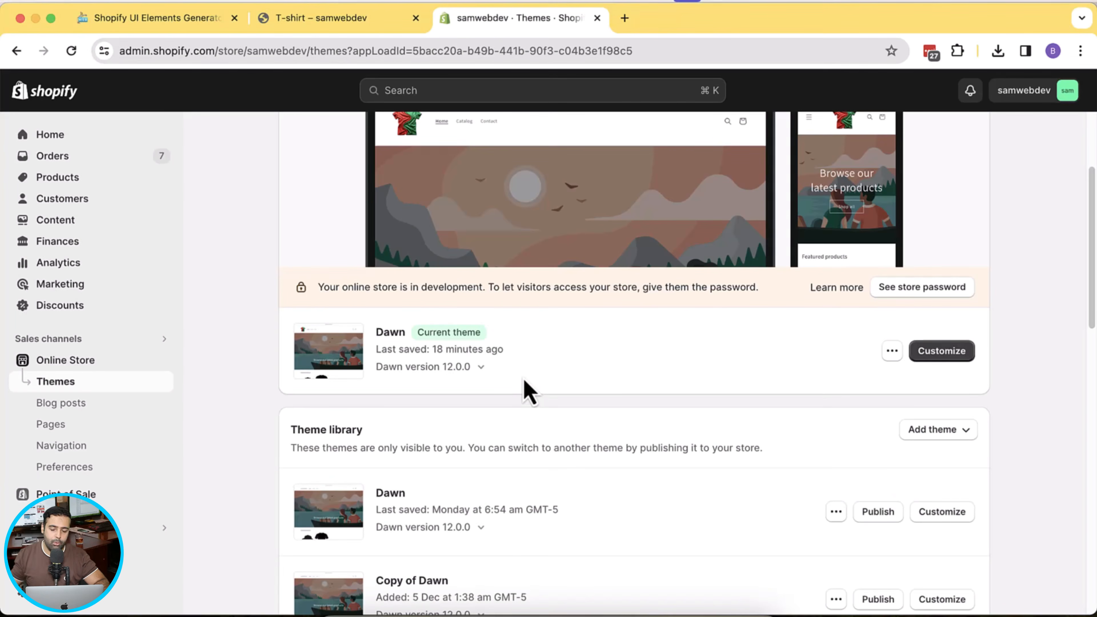
drag(1094, 277, 1094, 510)
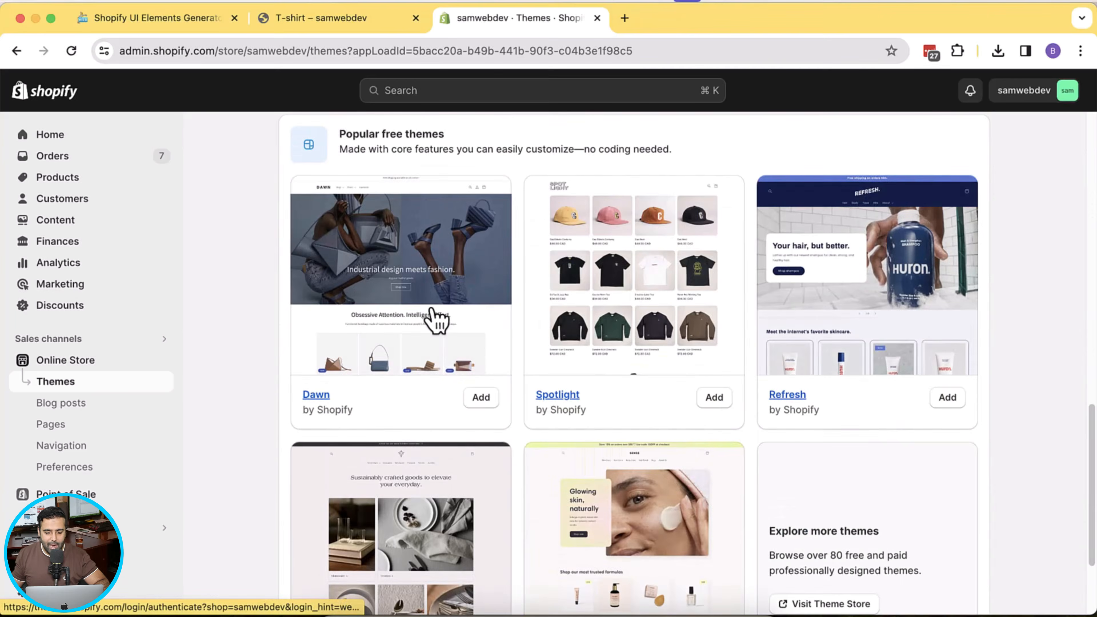
click(481, 397)
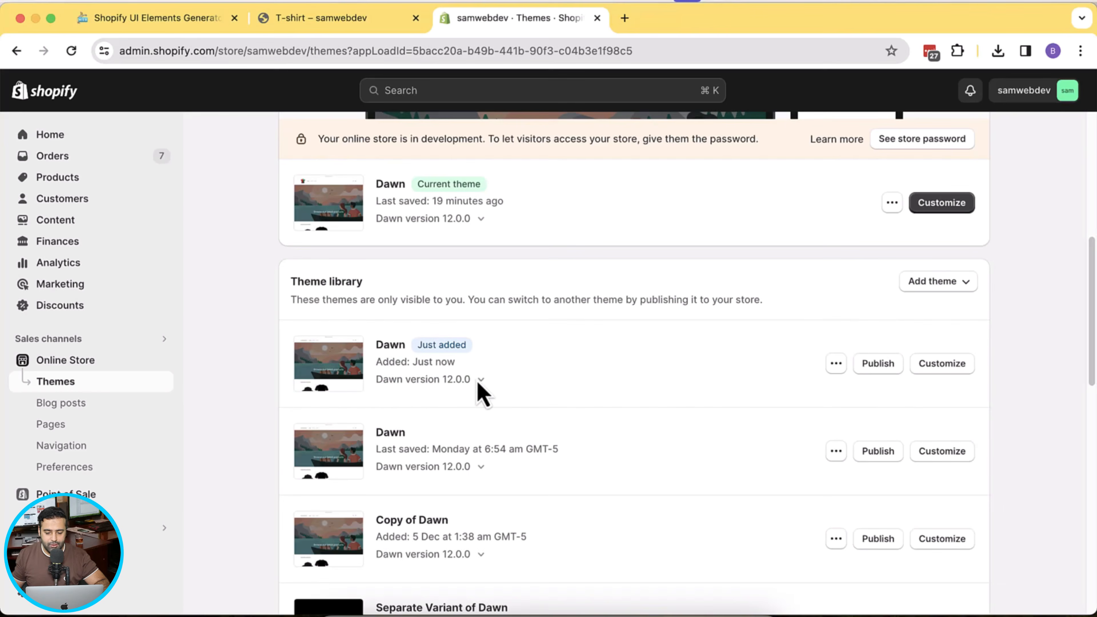
- Publish the new Dawn theme, confirm the replacement, and preview its storefront
click(893, 370)
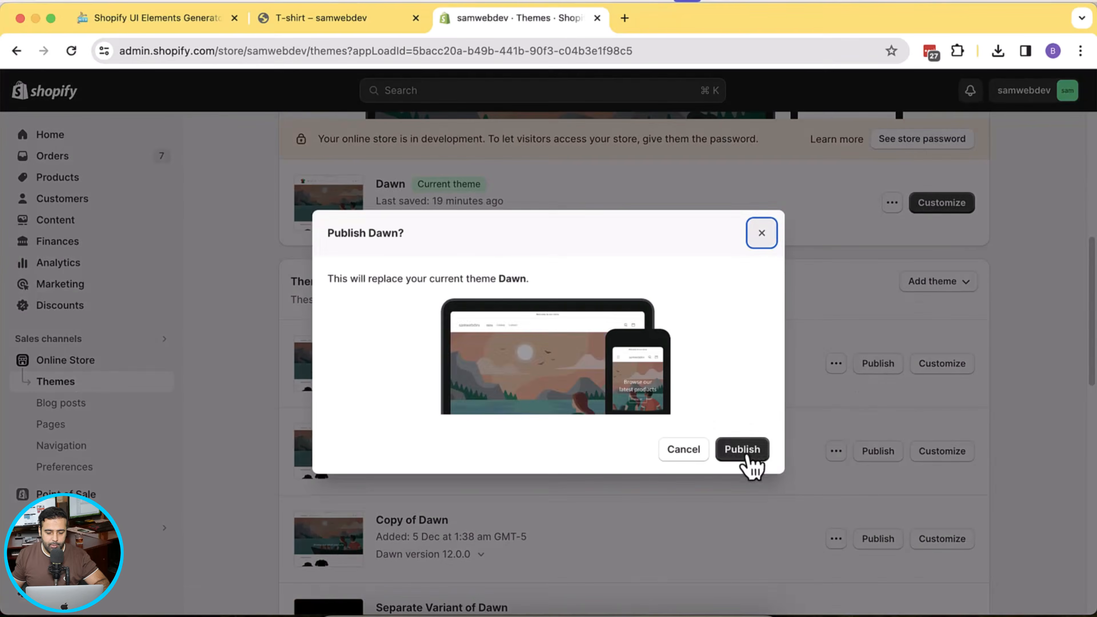
click(743, 449)
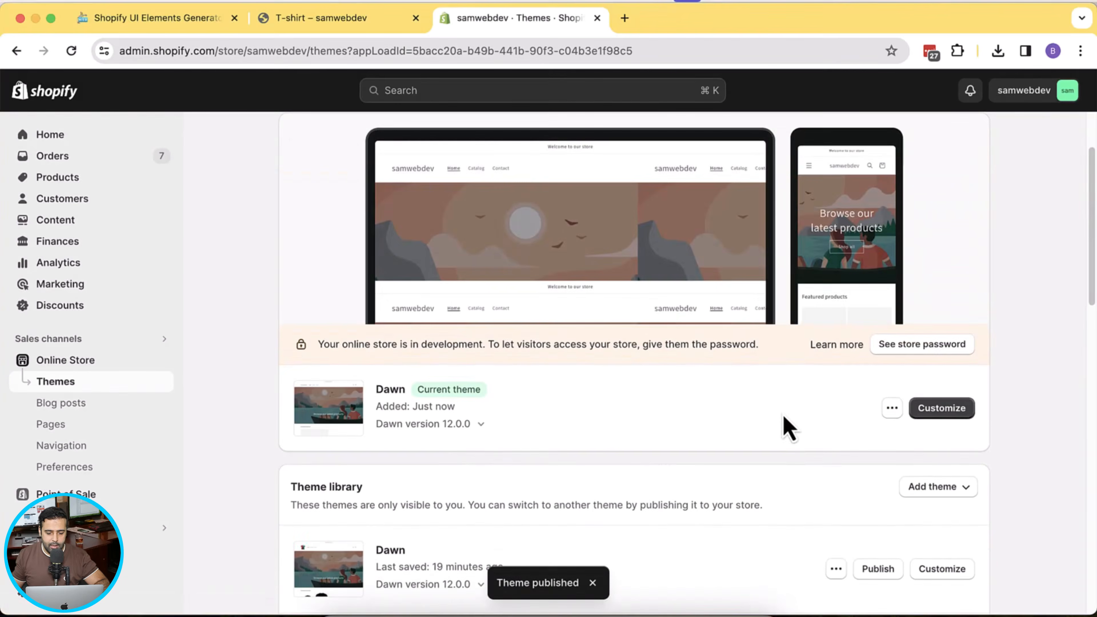
click(893, 410)
click(802, 233)
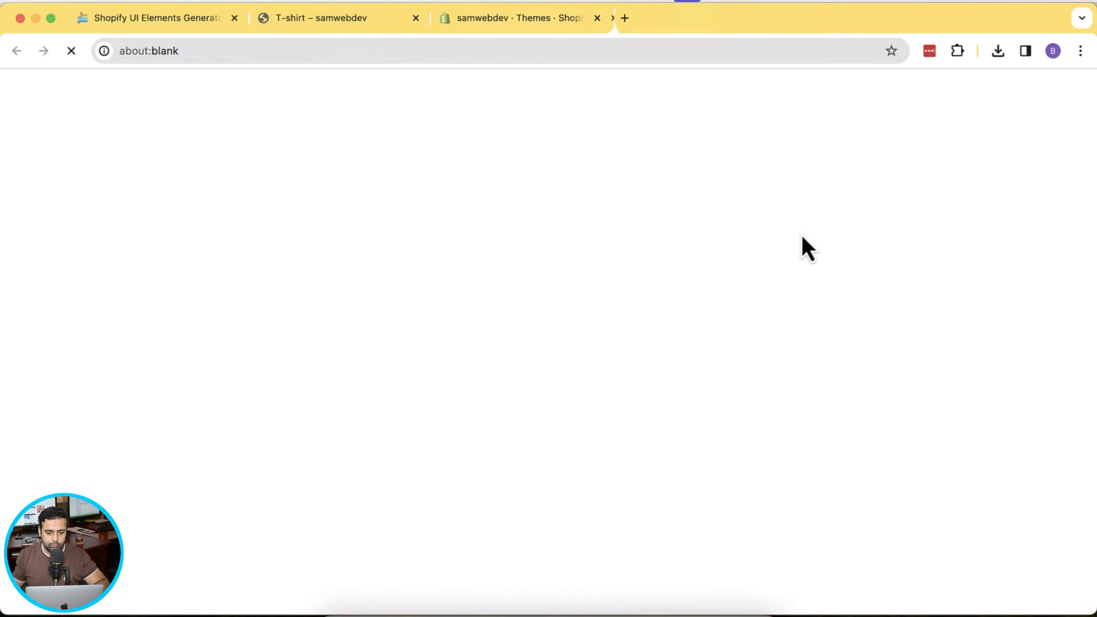
- Close the old tab, view the T-shirt in the new Dawn preview, then return to Themes
click(416, 18)
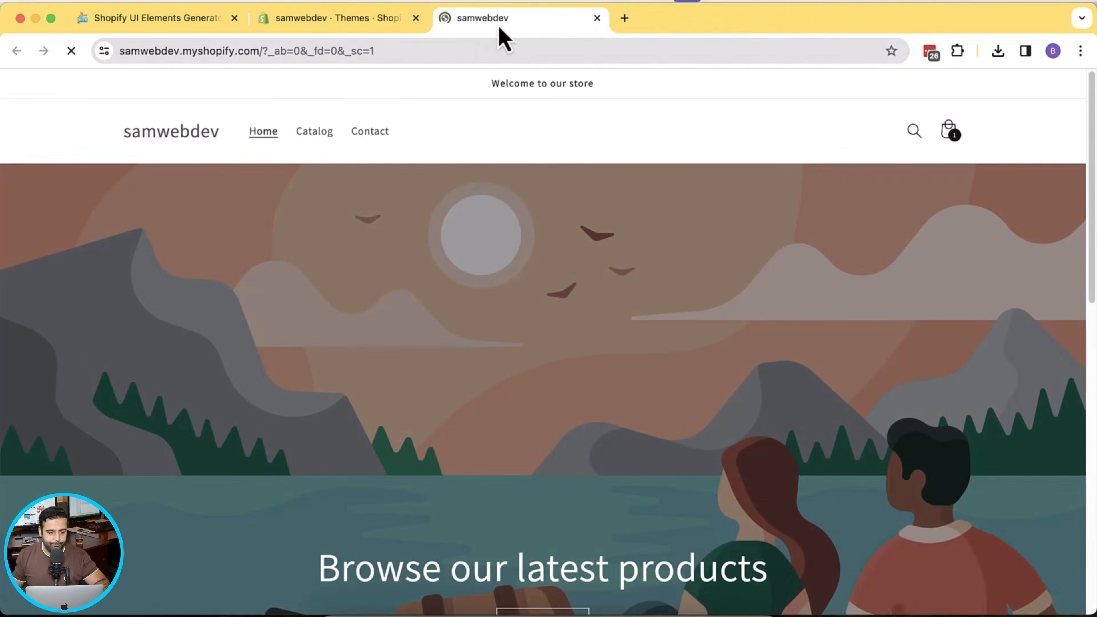
click(321, 130)
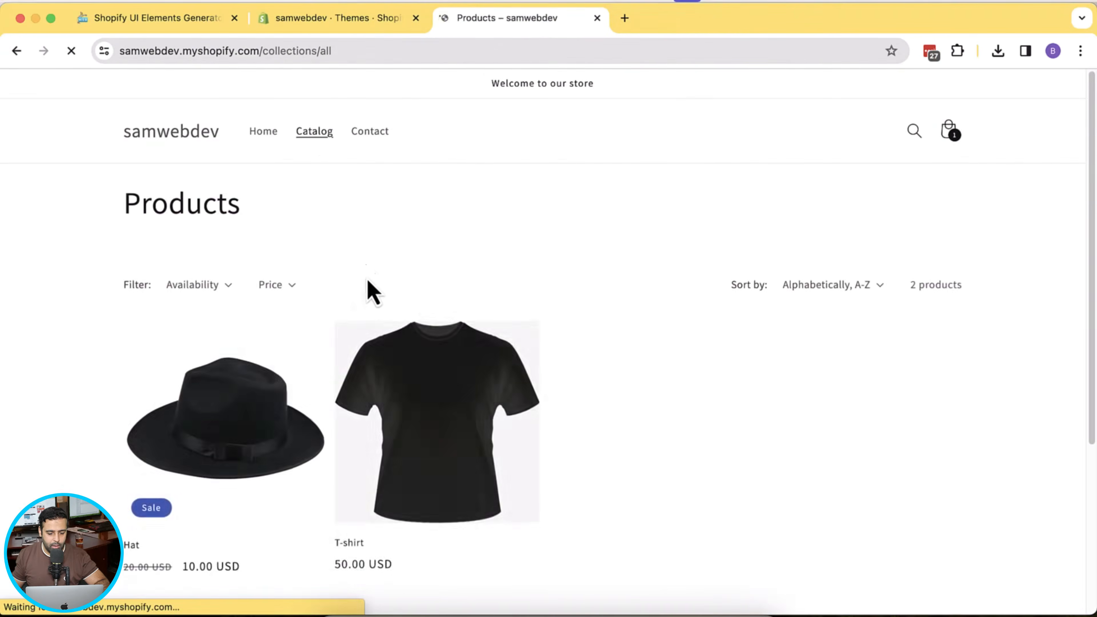
click(426, 468)
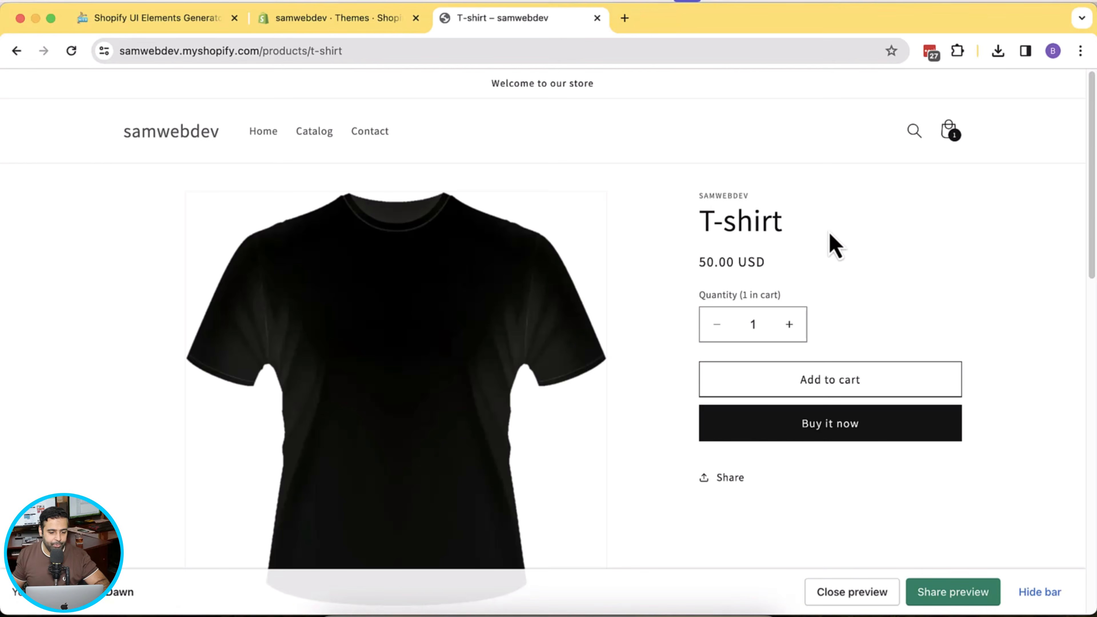
click(336, 20)
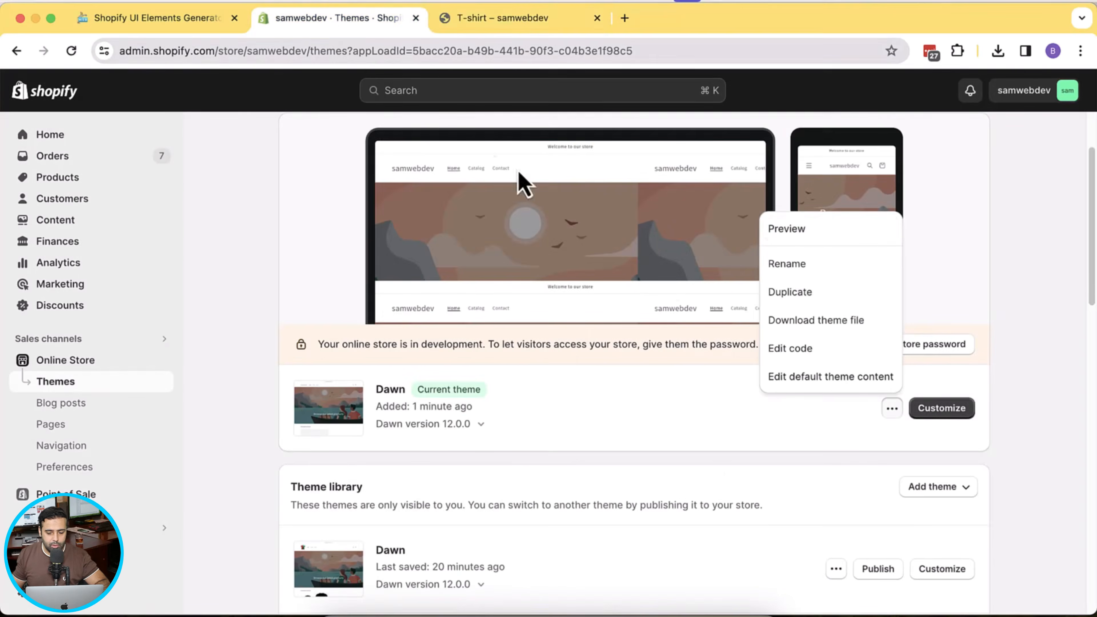
- Open the Dawn theme editor on the Default product template, then go back to the generator
click(890, 449)
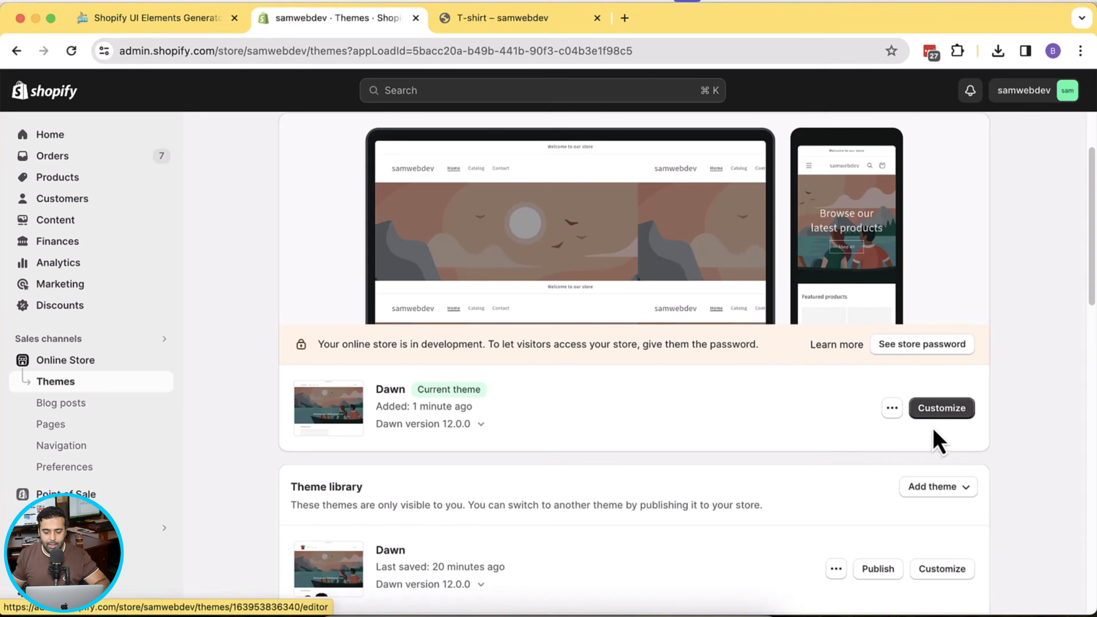
click(941, 414)
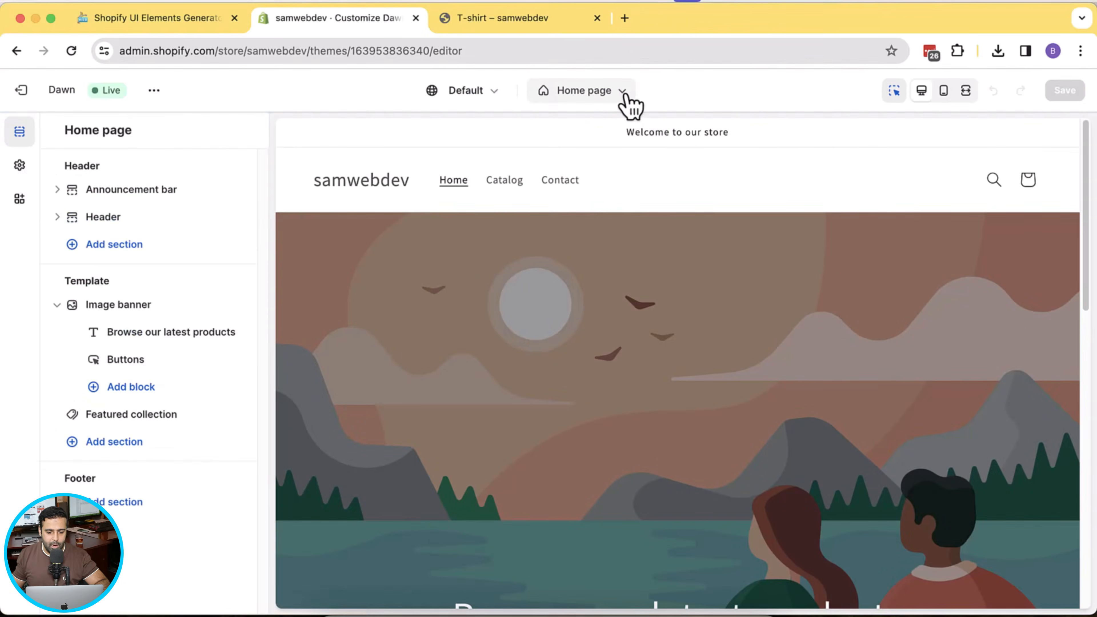
click(624, 93)
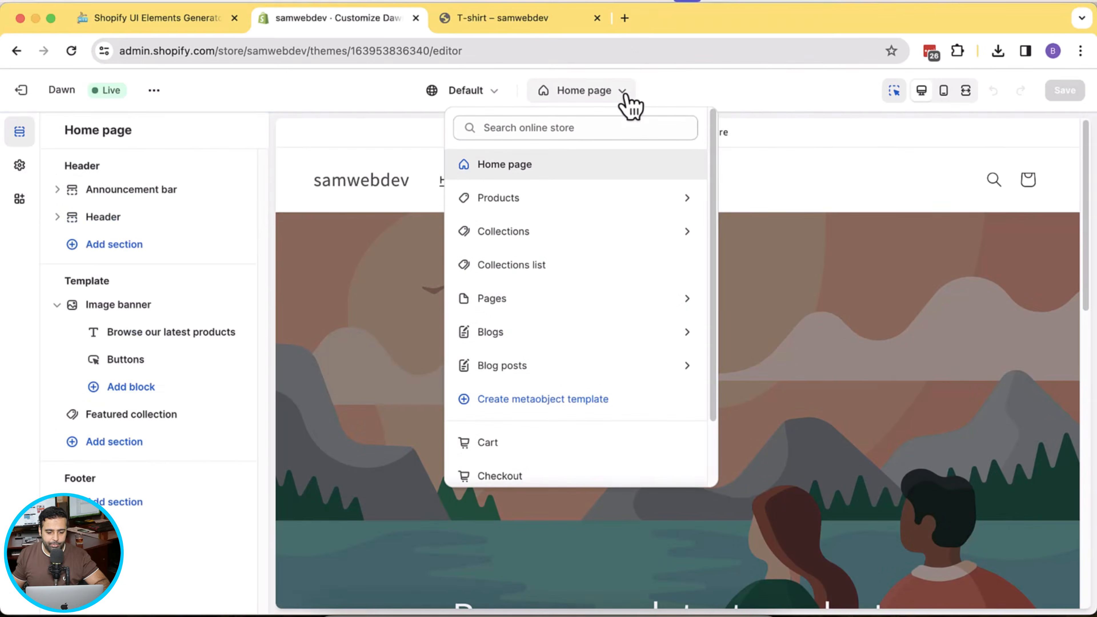
click(528, 198)
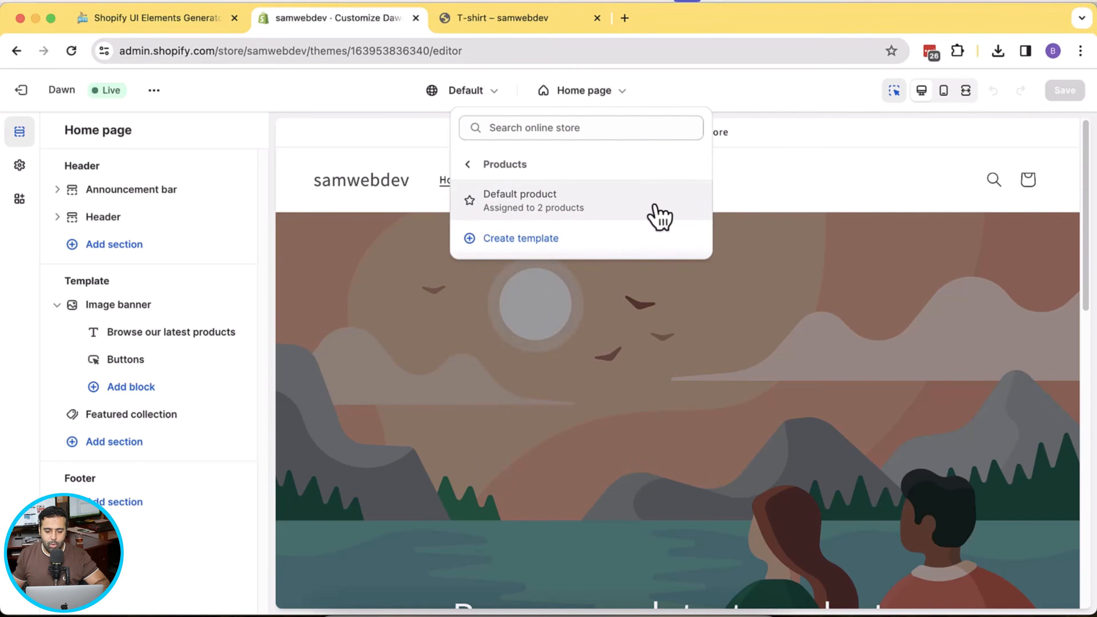
click(660, 217)
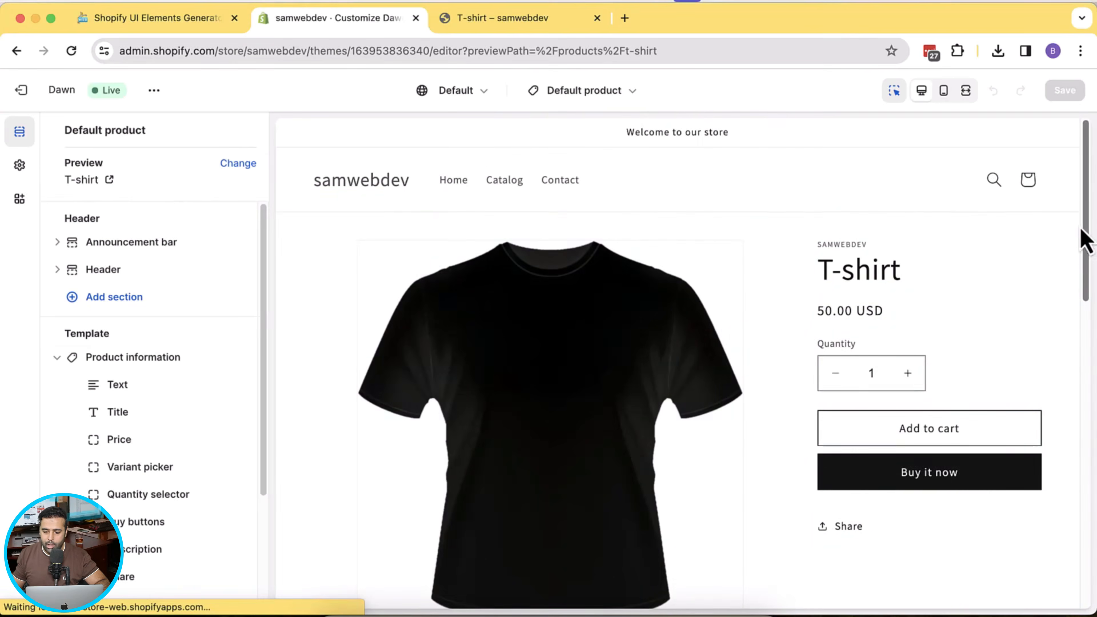
scroll(1089, 260, down, 3)
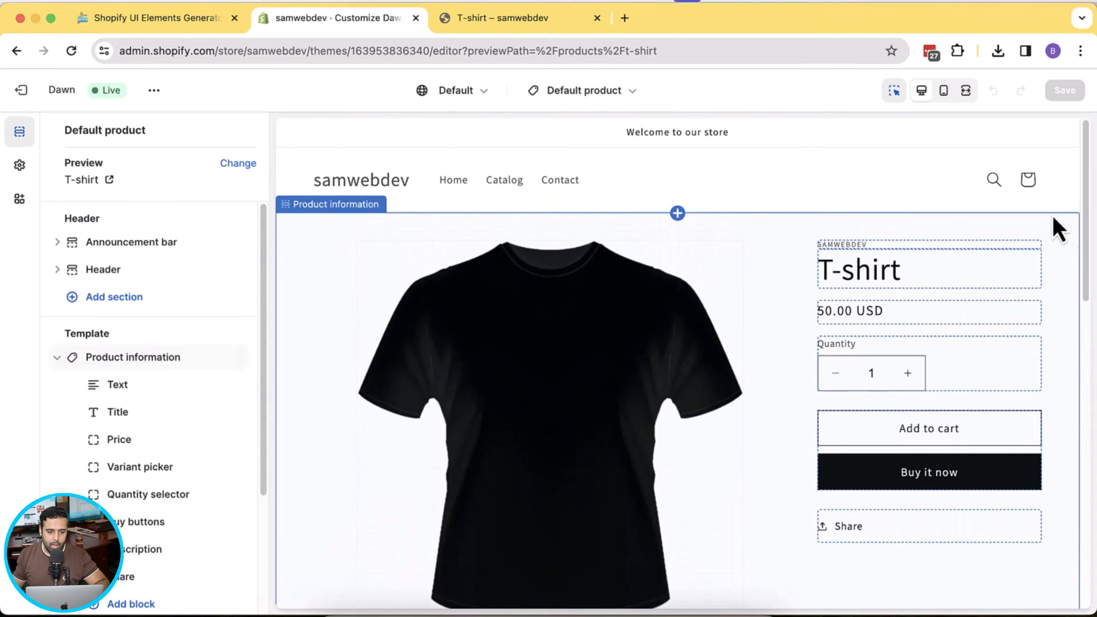
click(176, 27)
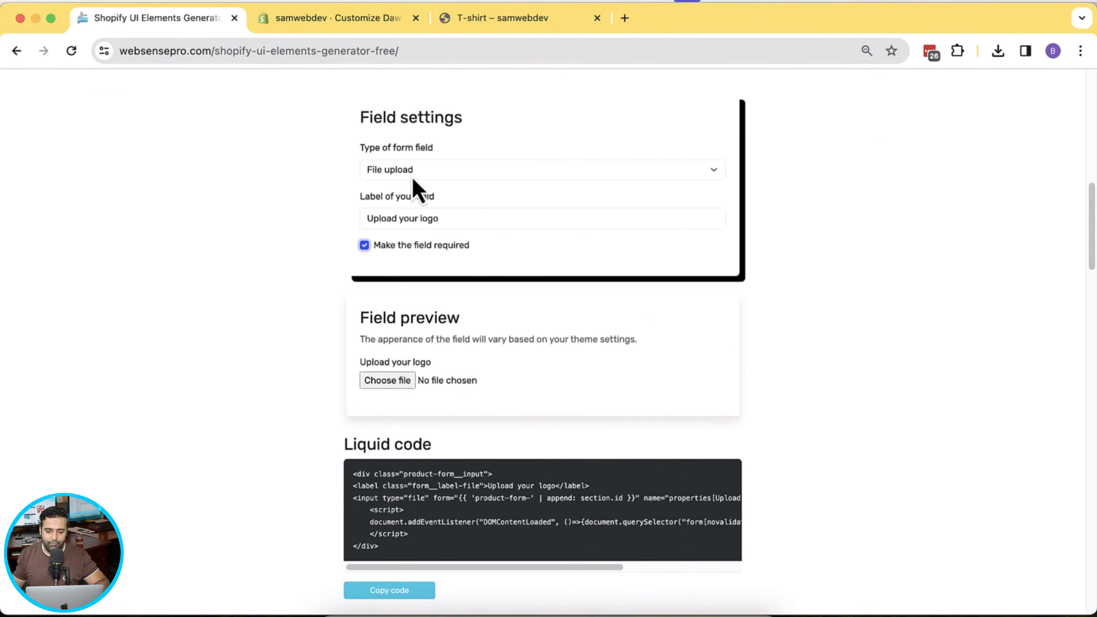
- Keep File upload, relabel the required field 'Your Custom Upload Field', and copy its Liquid code
click(417, 188)
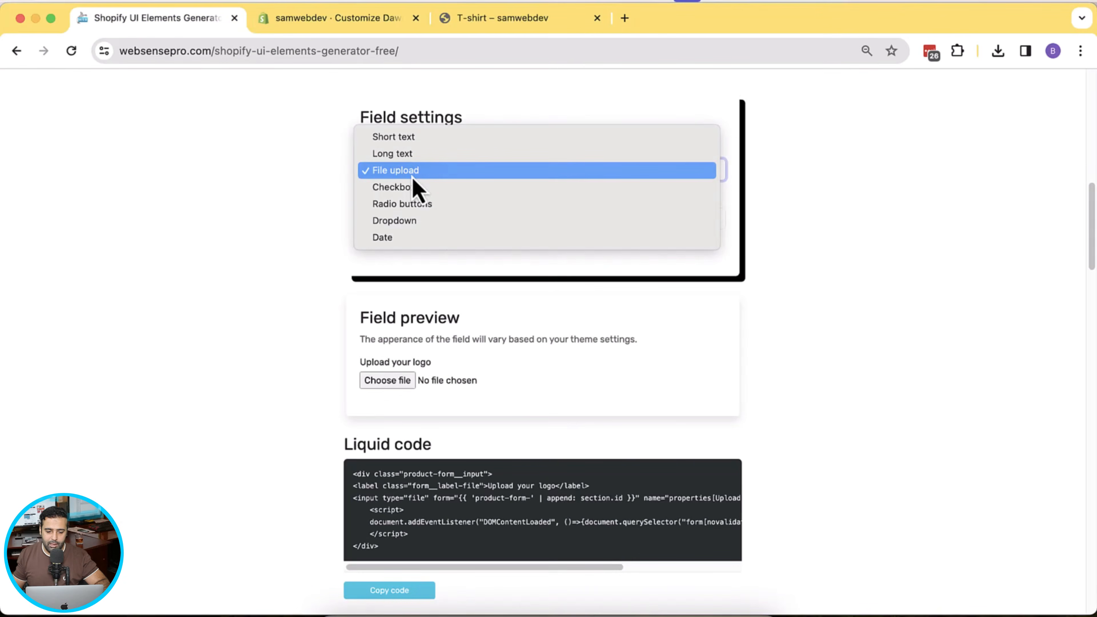
click(414, 172)
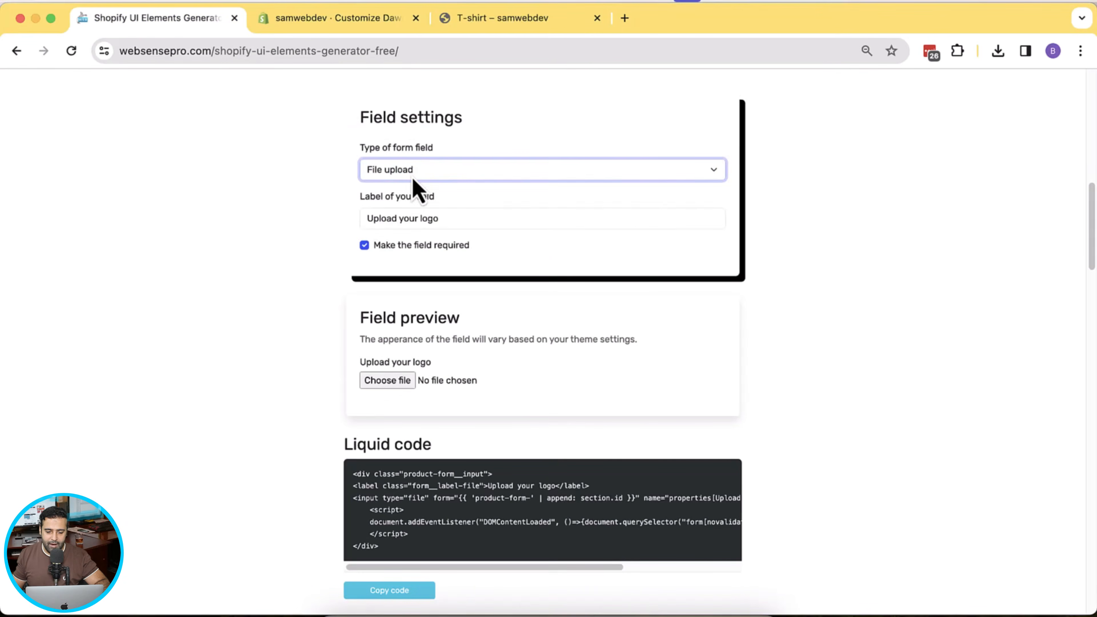
drag(452, 219, 361, 219)
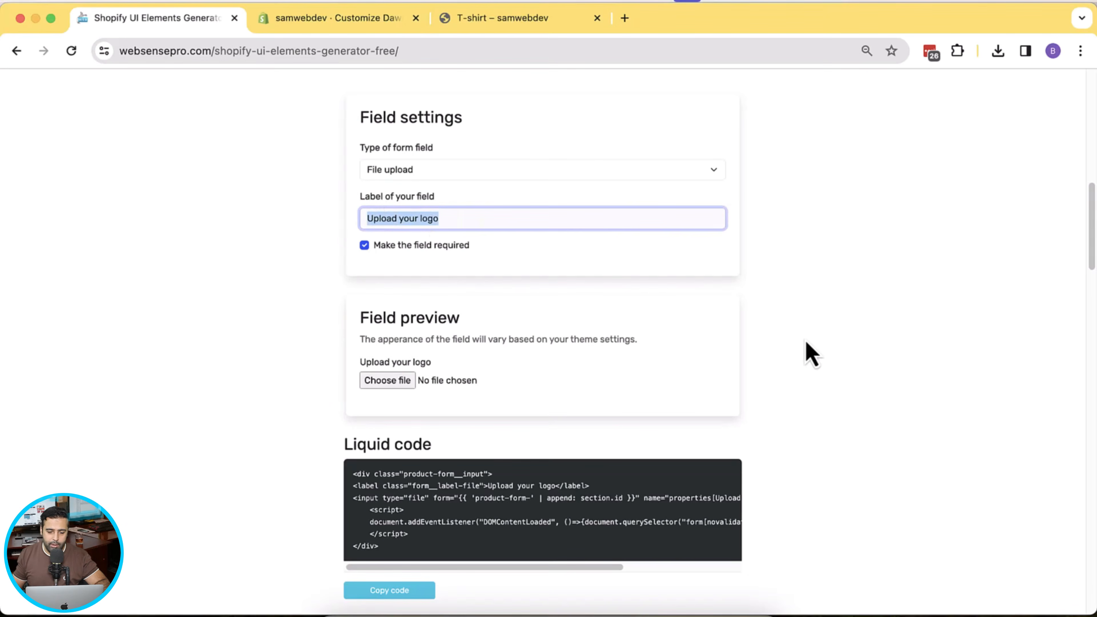
text(Your Custom)
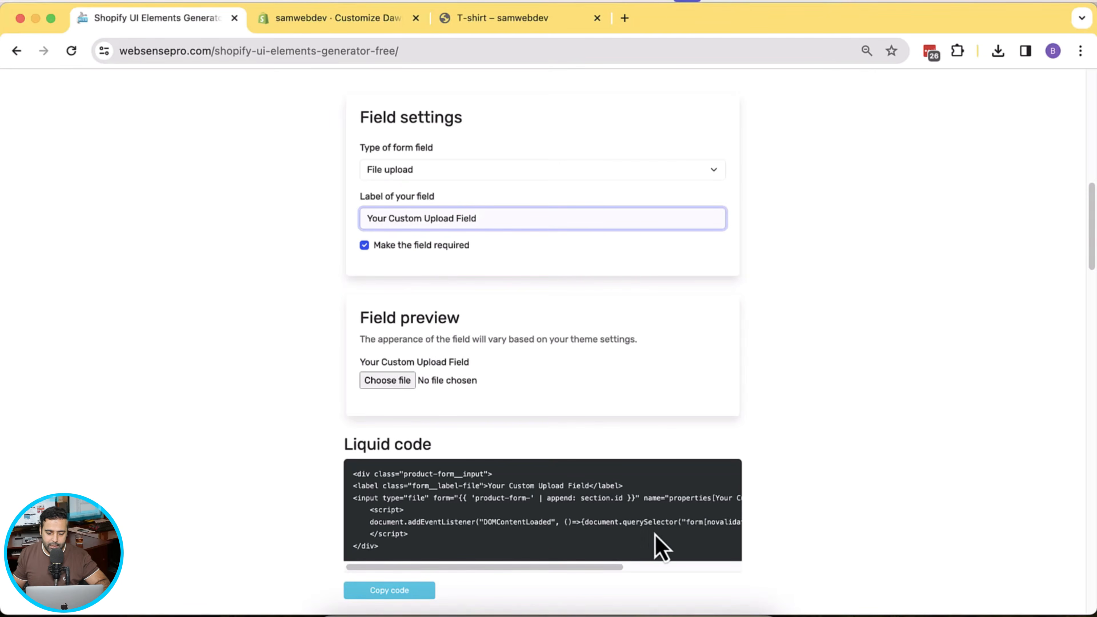
click(389, 598)
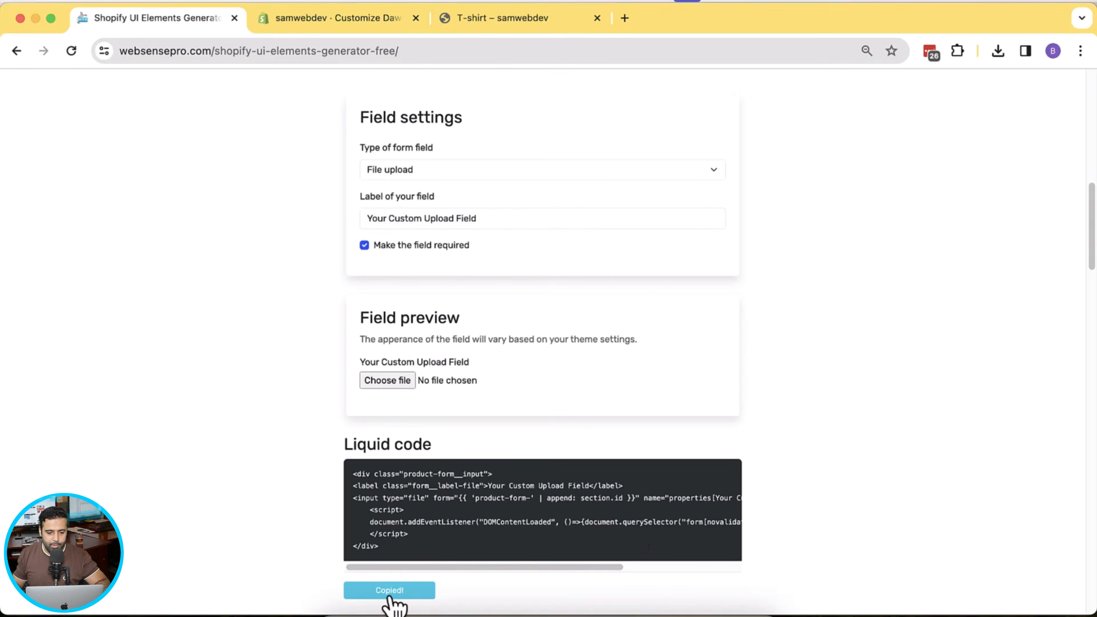
- Add a Custom Liquid block to the product information section and open its code box
click(366, 28)
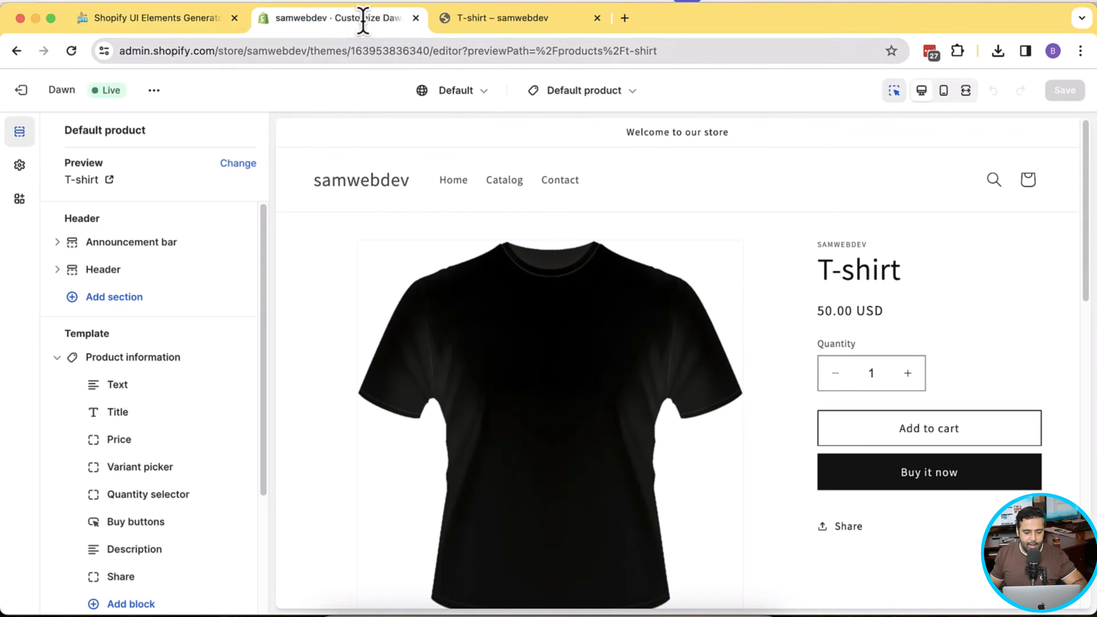
scroll(164, 575, down, 1)
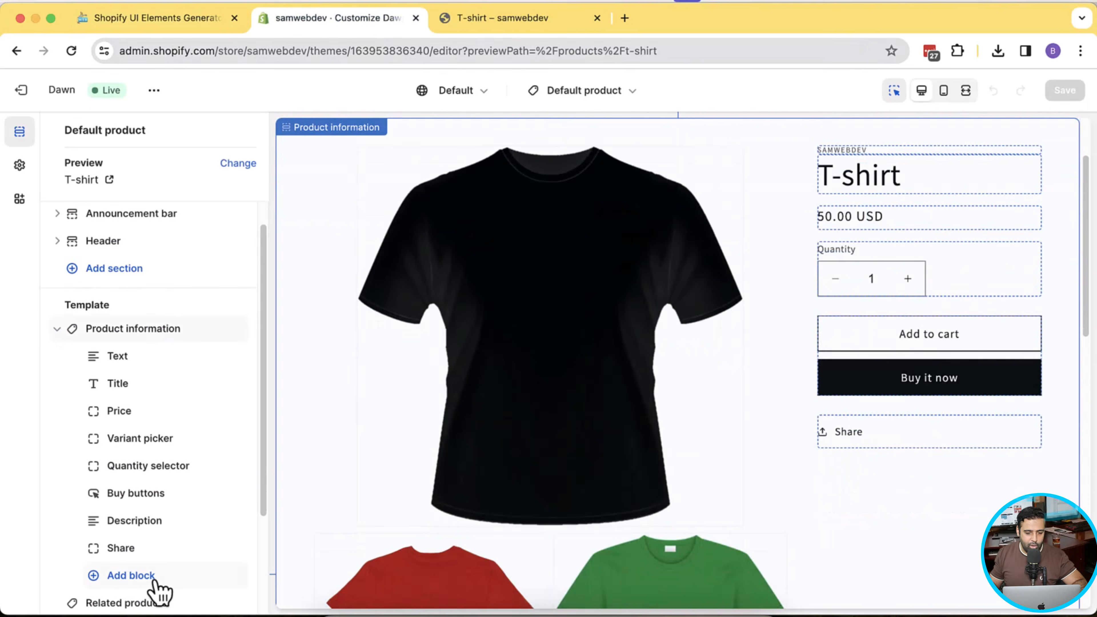
click(131, 575)
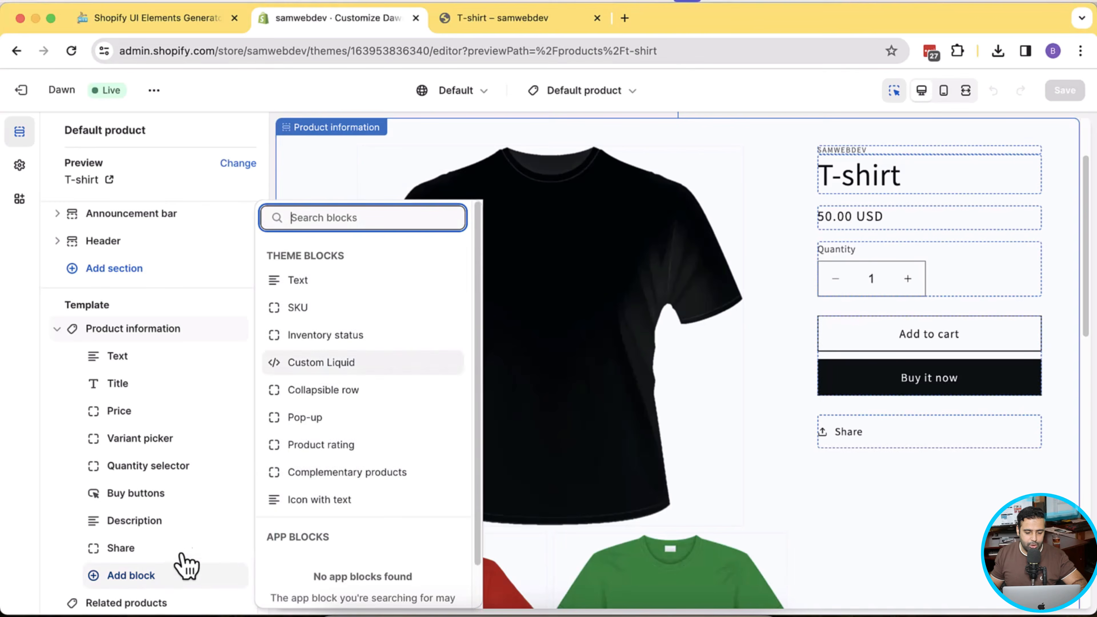
click(380, 366)
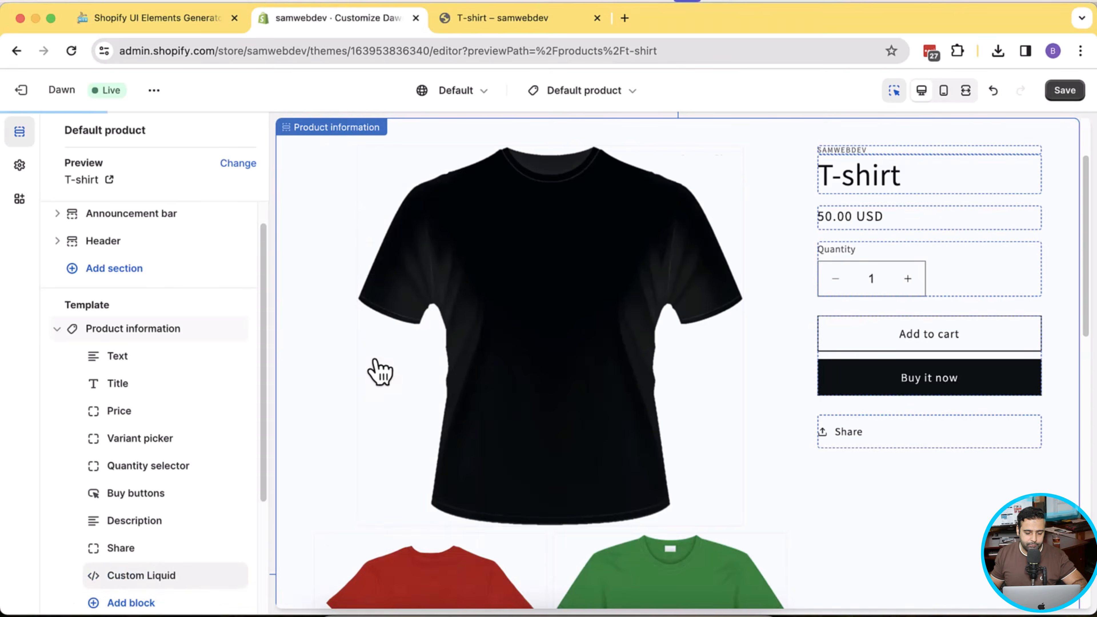
click(135, 583)
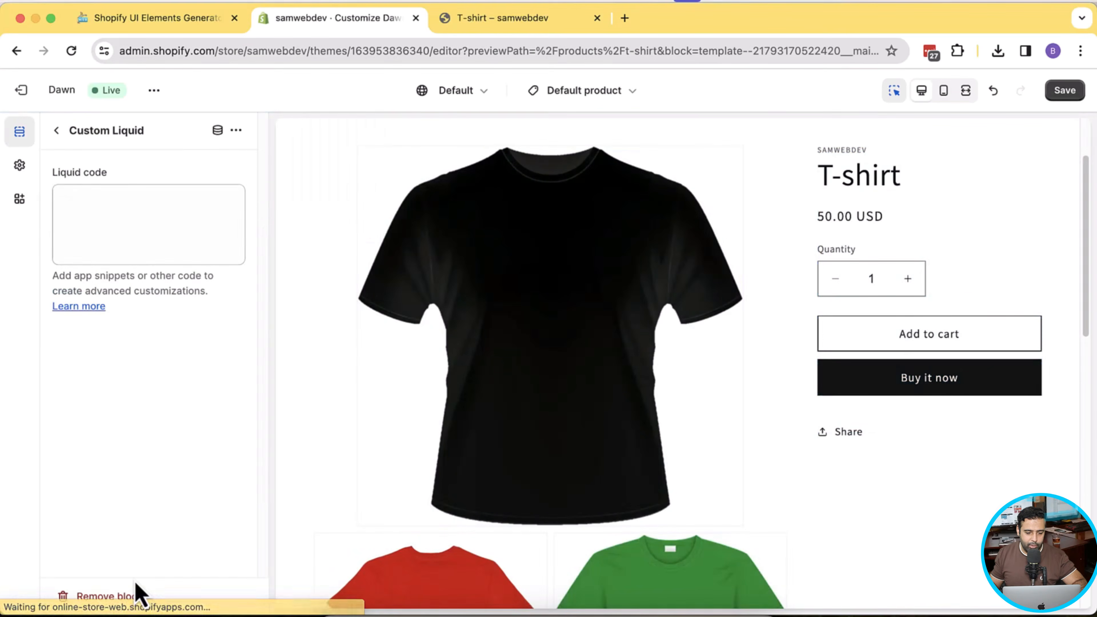
click(72, 190)
- Copy the upload-field code again and paste it into the Custom Liquid block
click(180, 25)
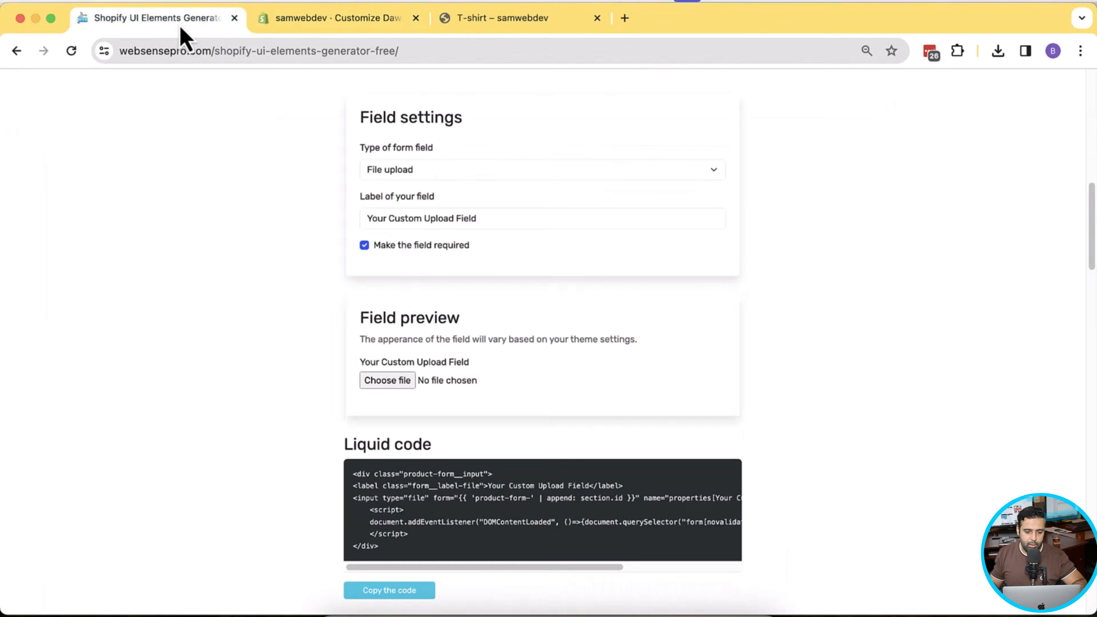
click(405, 597)
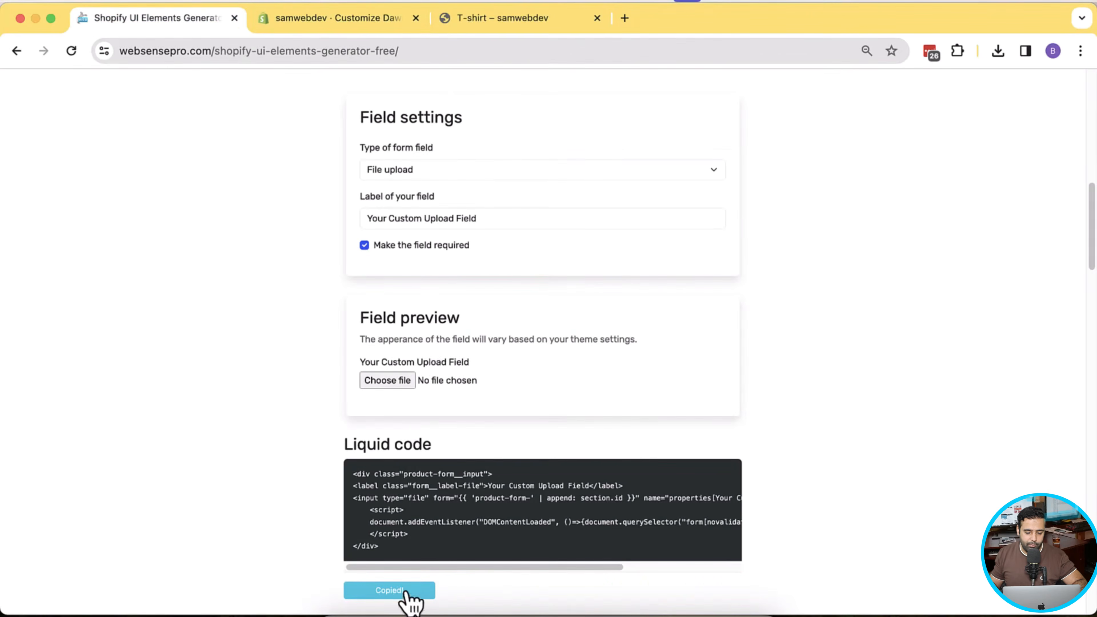
click(361, 24)
right_click(122, 195)
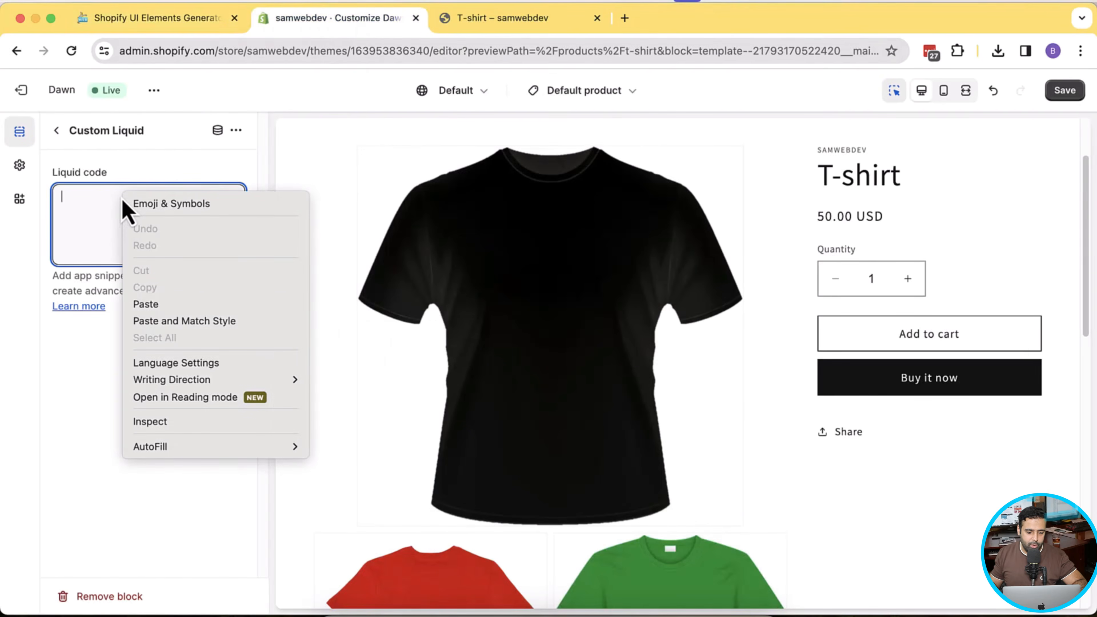
click(140, 303)
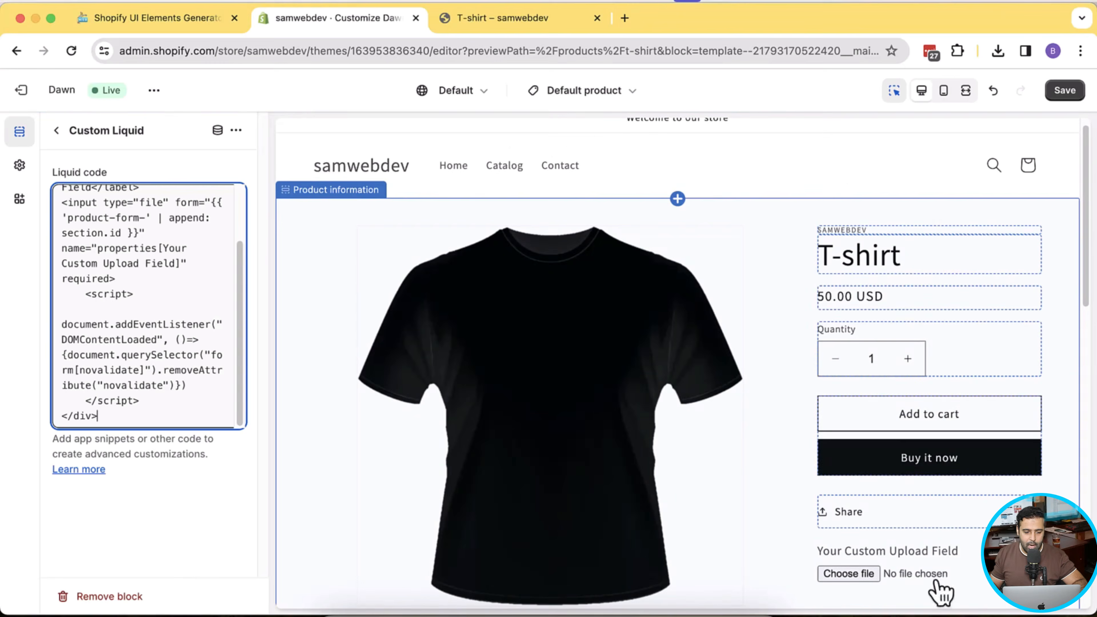
click(61, 138)
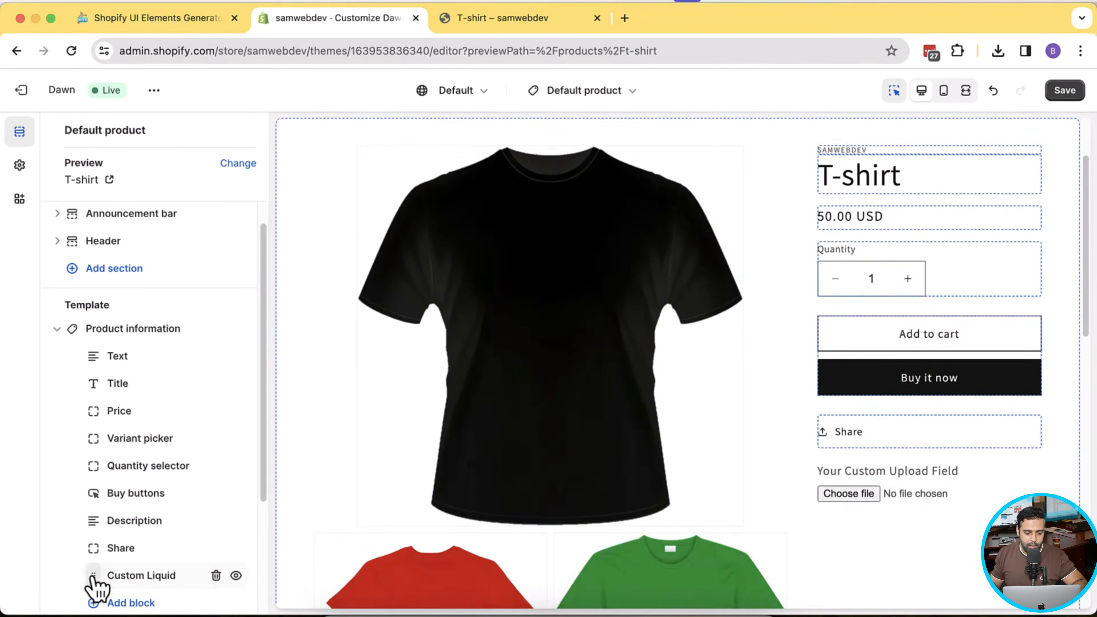
- Move the Custom Liquid block just below Price and save the theme changes
drag(92, 577, 118, 456)
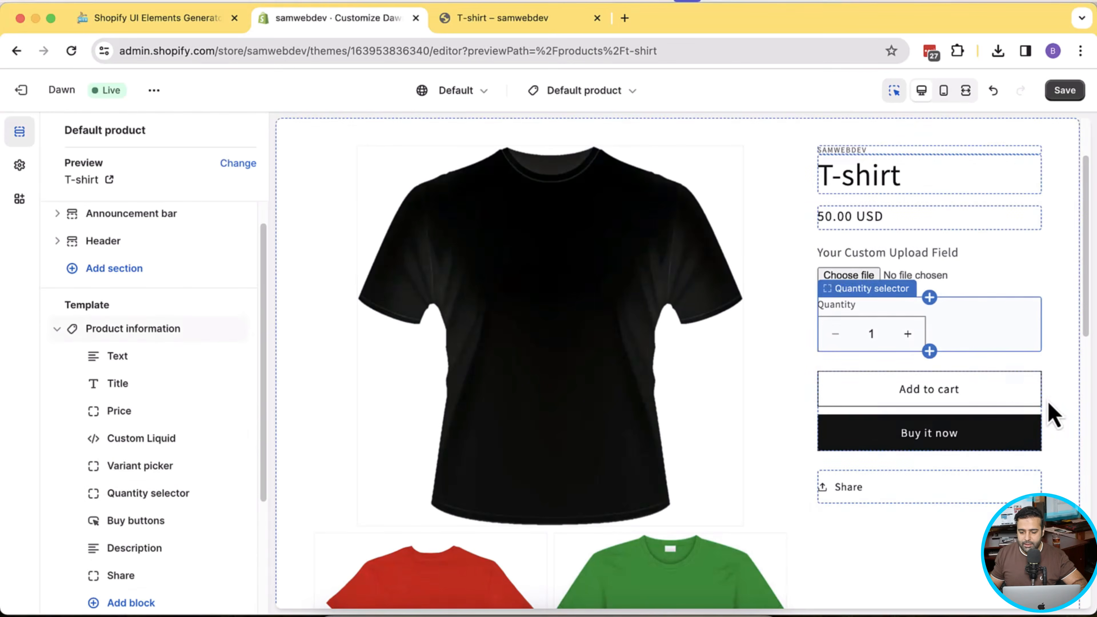
click(1070, 91)
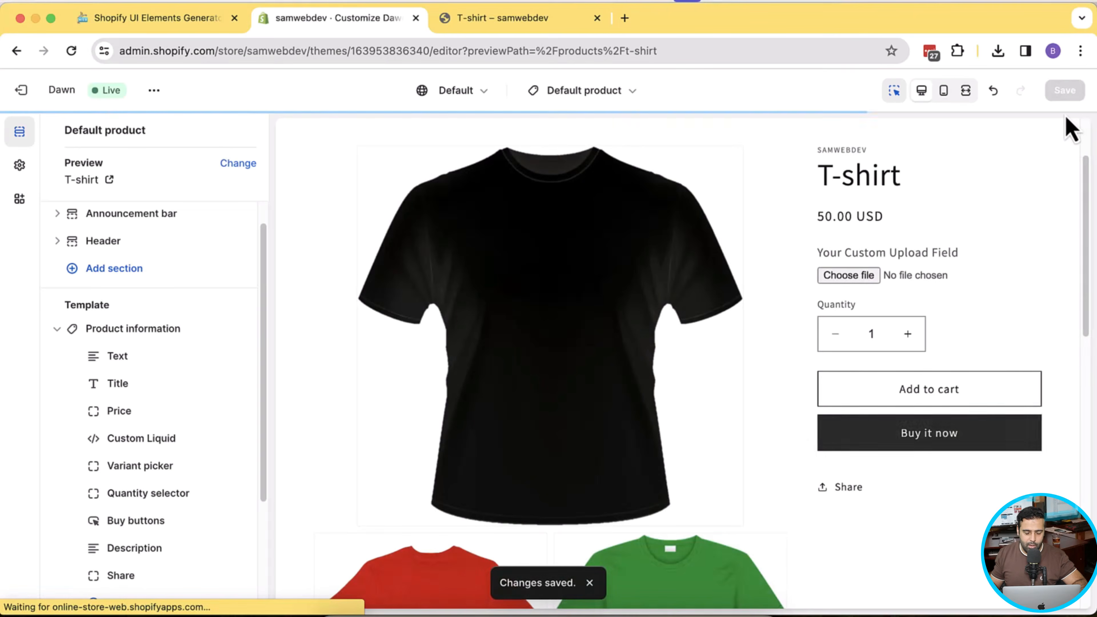
click(151, 90)
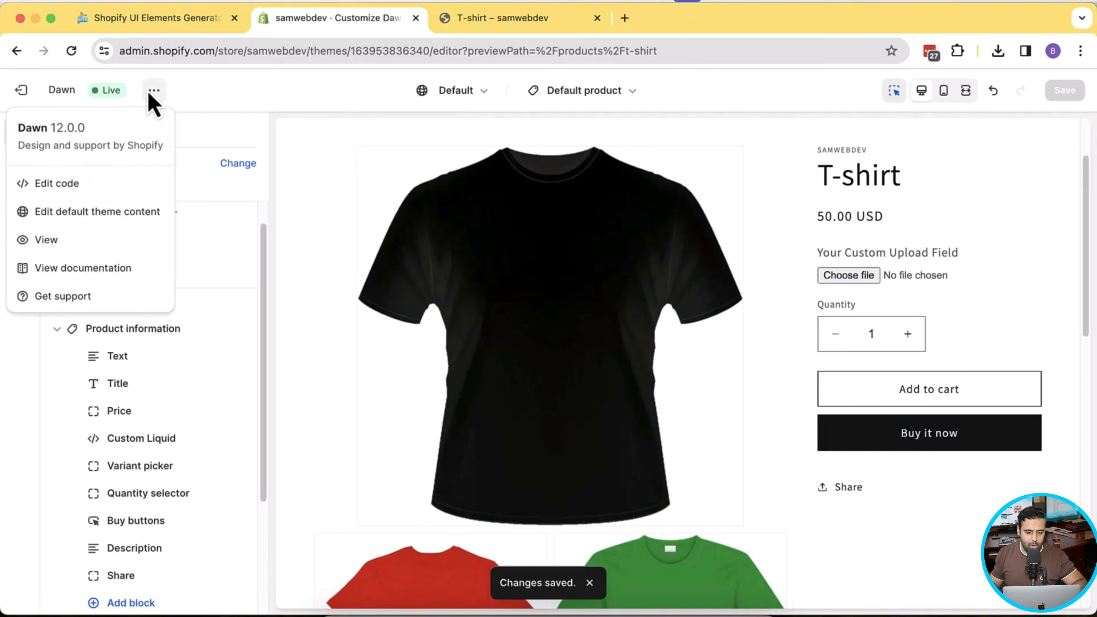
- Open the live storefront and go to the T-shirt product from Featured products
click(142, 242)
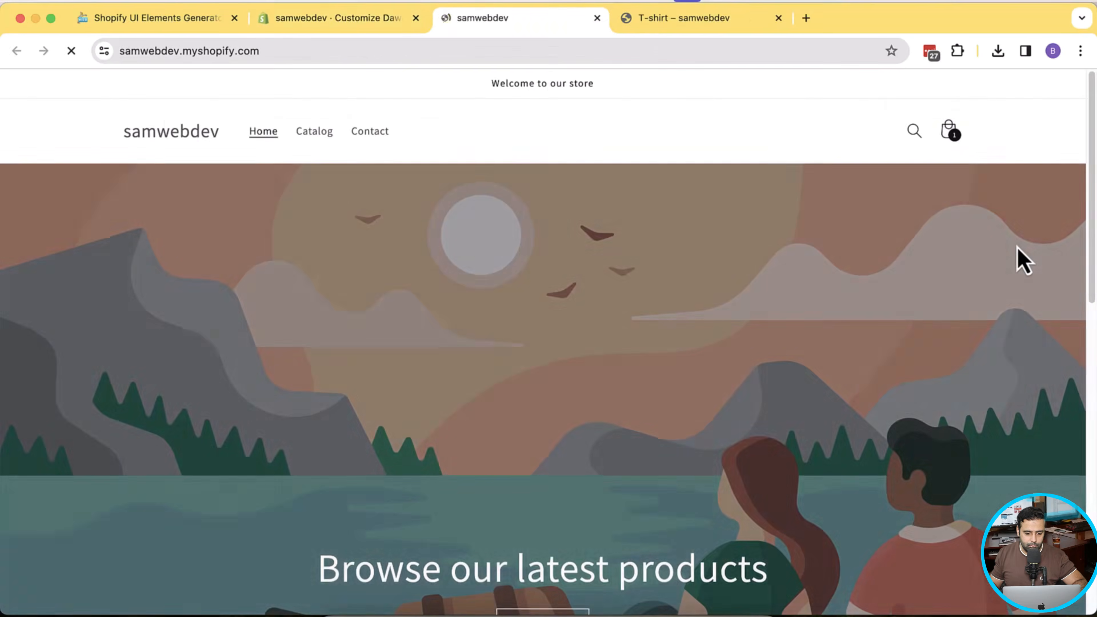
scroll(1024, 259, down, 10)
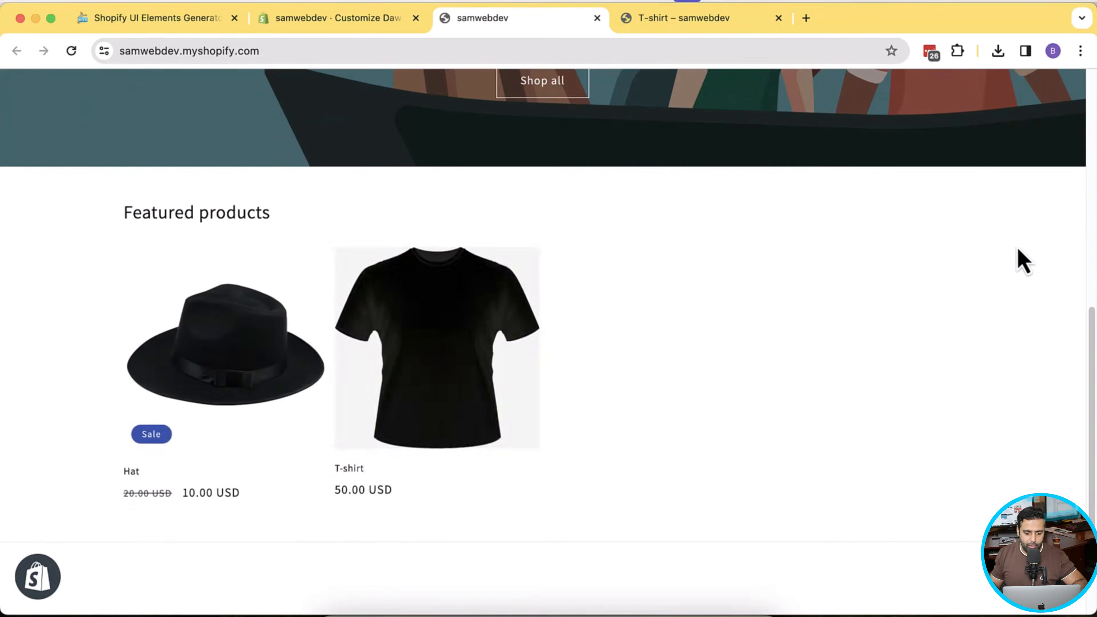
click(430, 389)
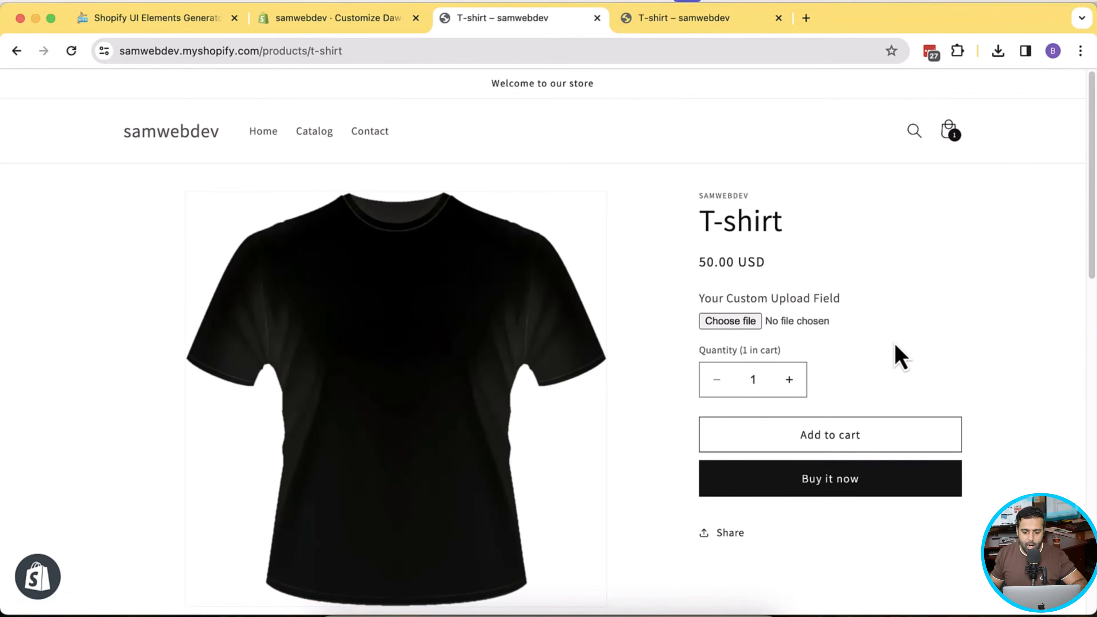
- Attach hat.jpeg to the T-shirt's upload field, add it to the cart, and check out
click(730, 321)
click(408, 224)
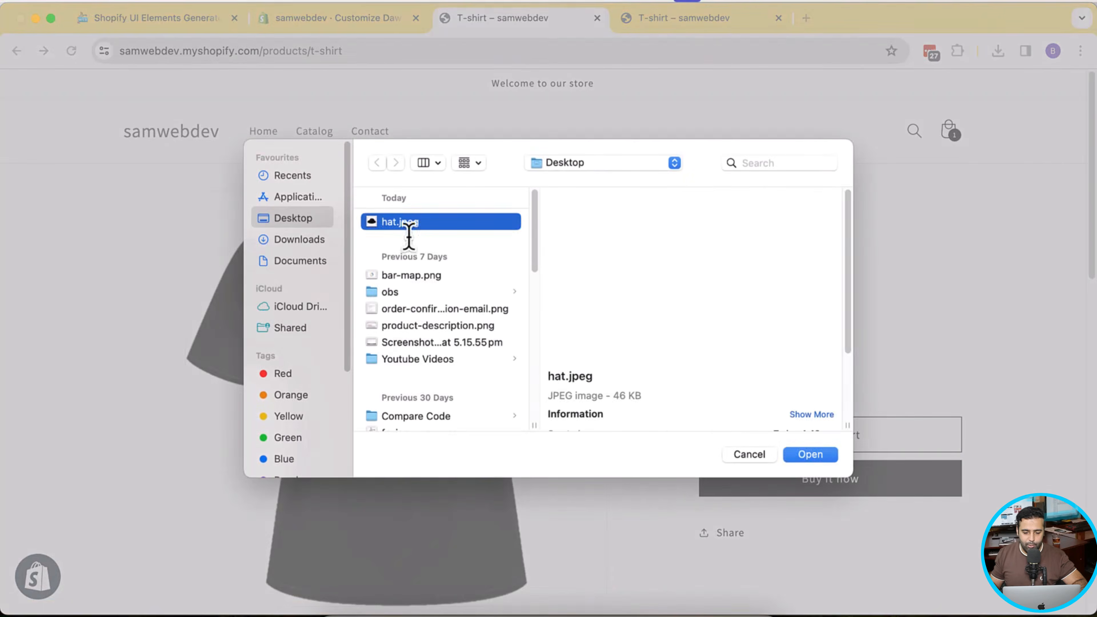
click(810, 456)
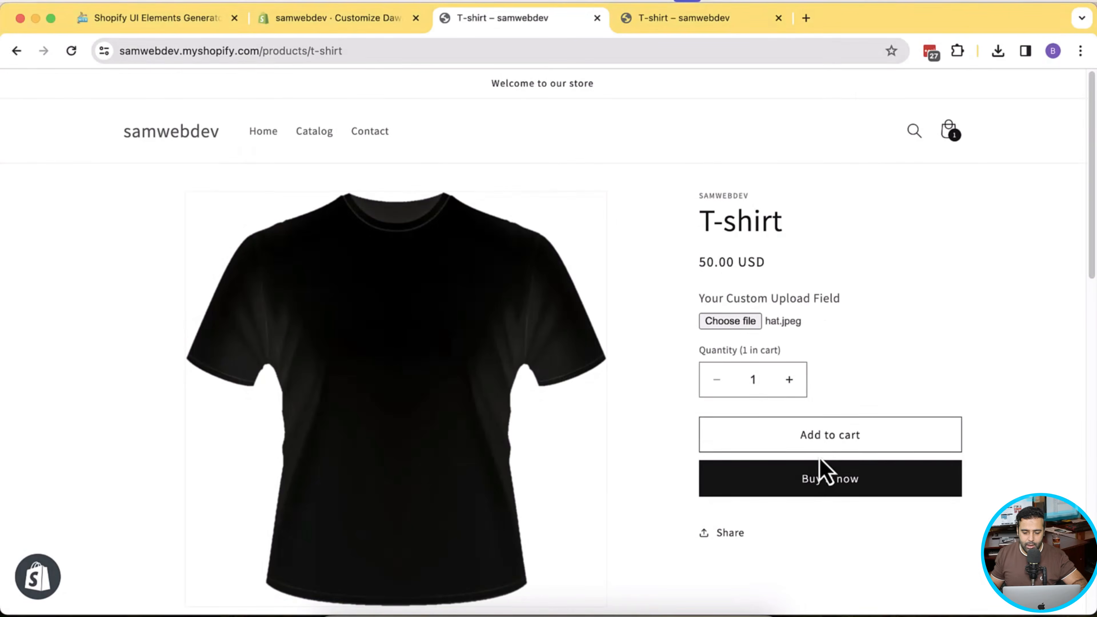
click(881, 448)
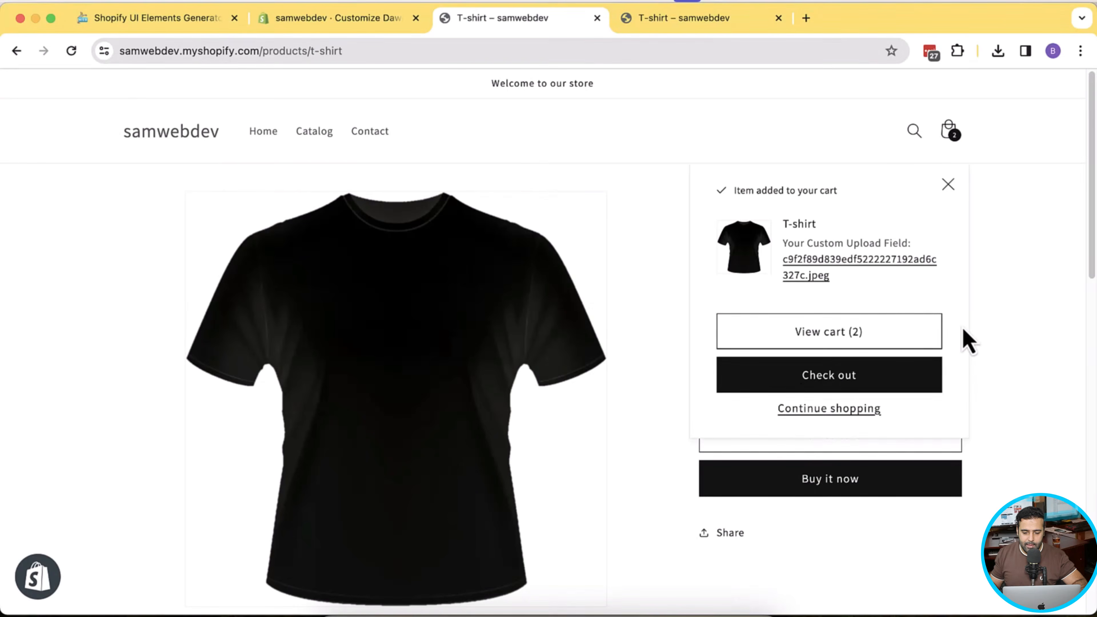
click(803, 388)
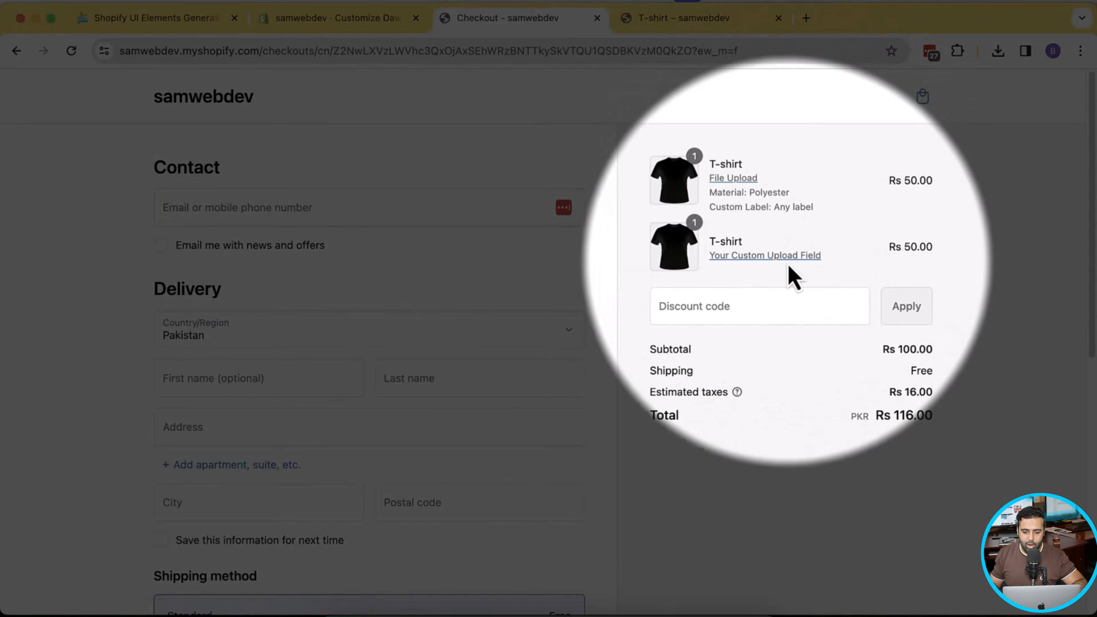
- Remove both T-shirt lines from the cart, then browse the Catalog for the T-shirt
drag(789, 275, 713, 240)
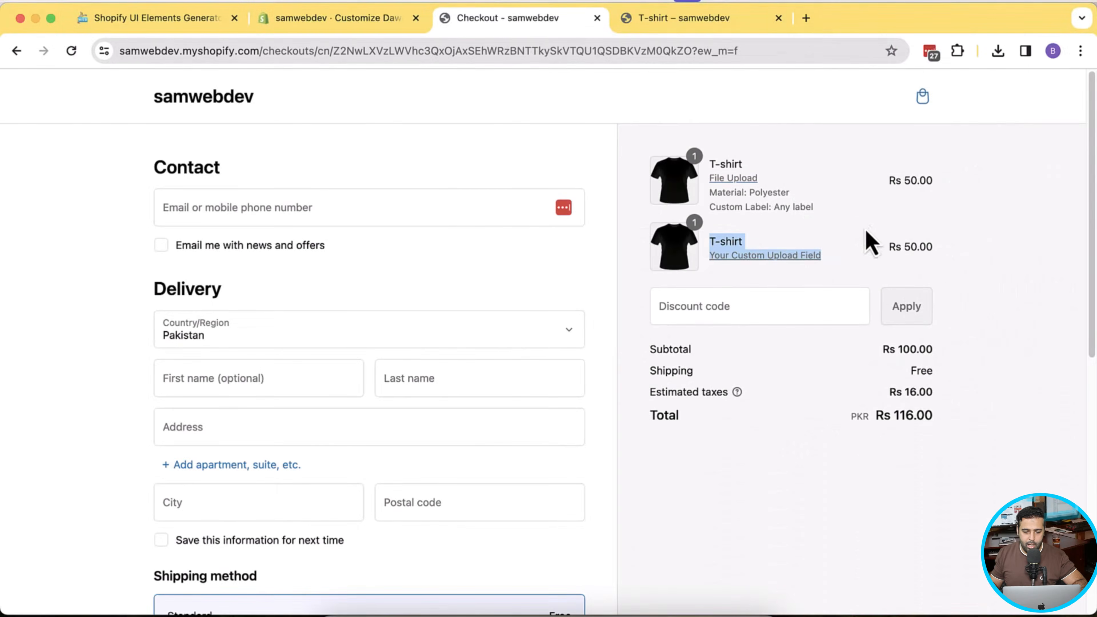
click(923, 97)
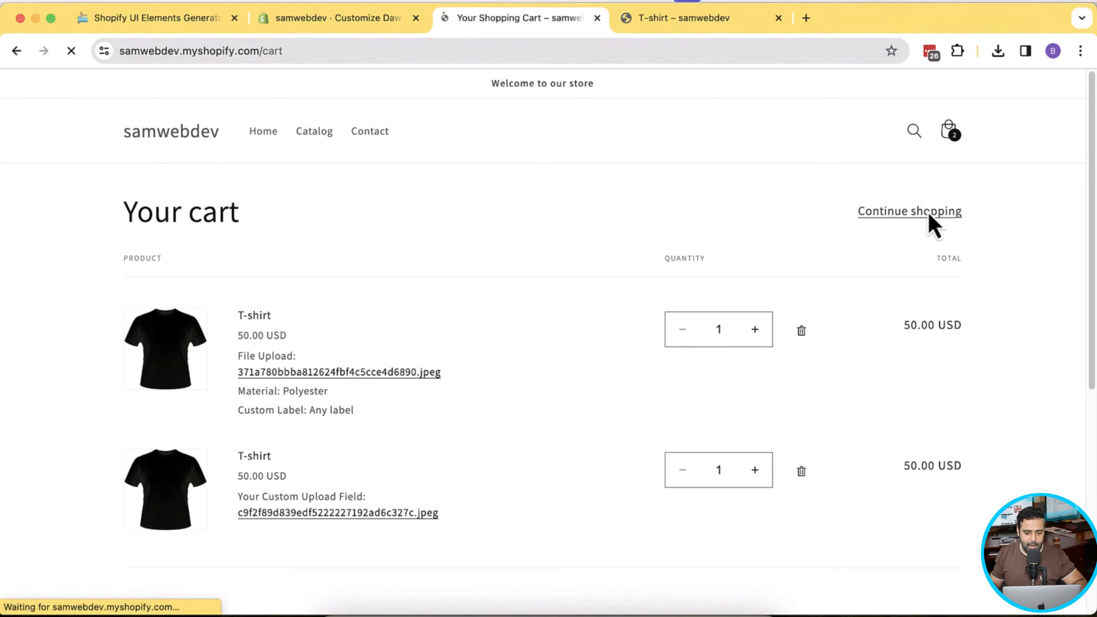
scroll(806, 317, down, 1)
click(802, 302)
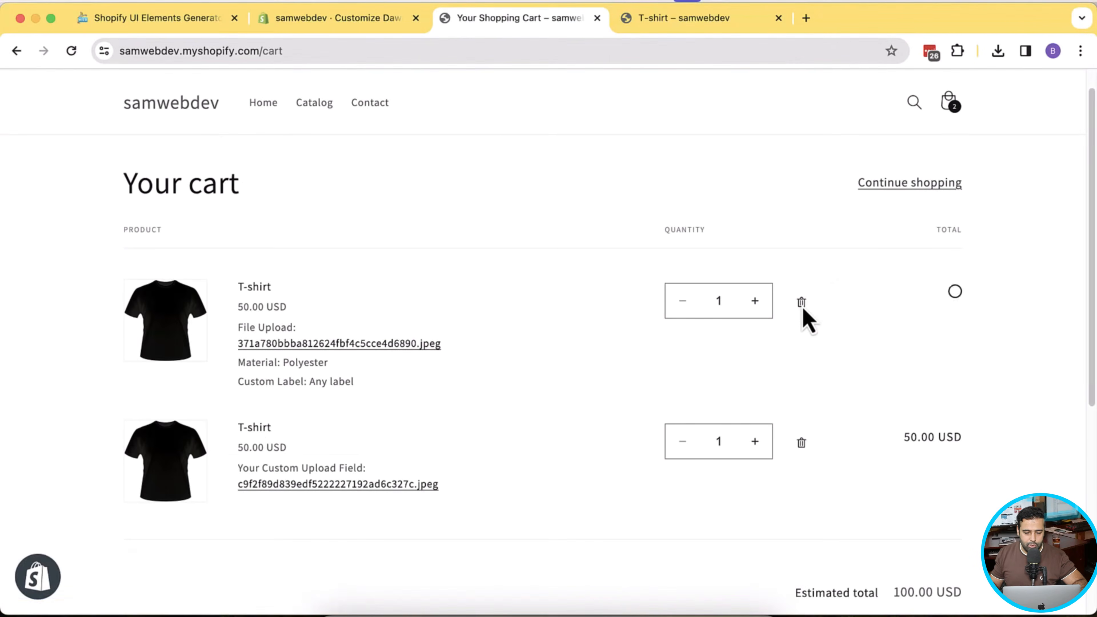
click(802, 303)
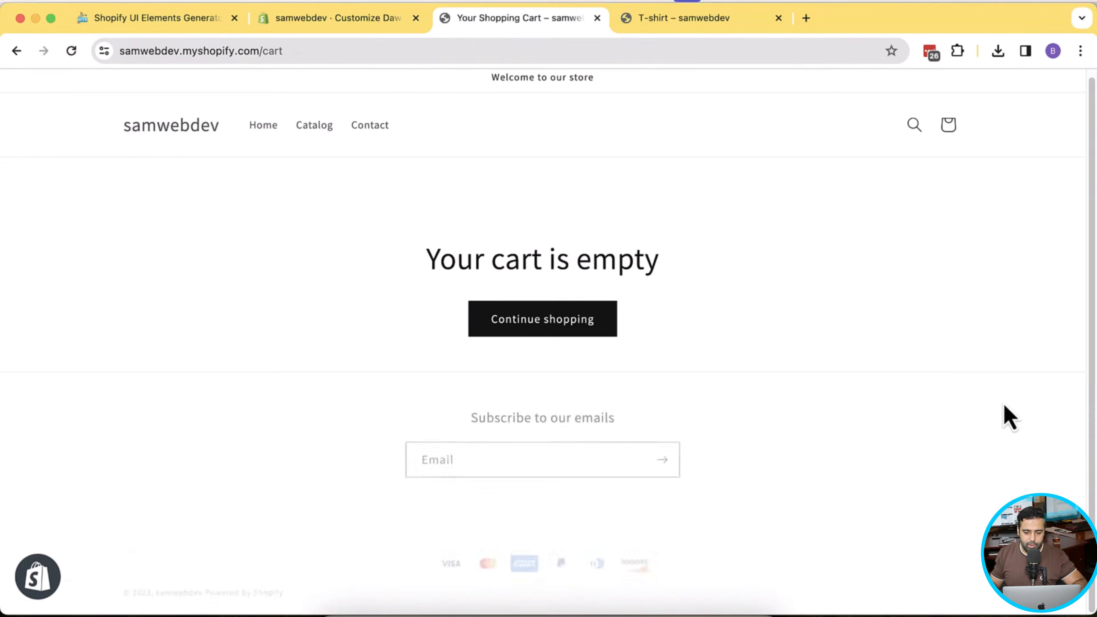
click(299, 133)
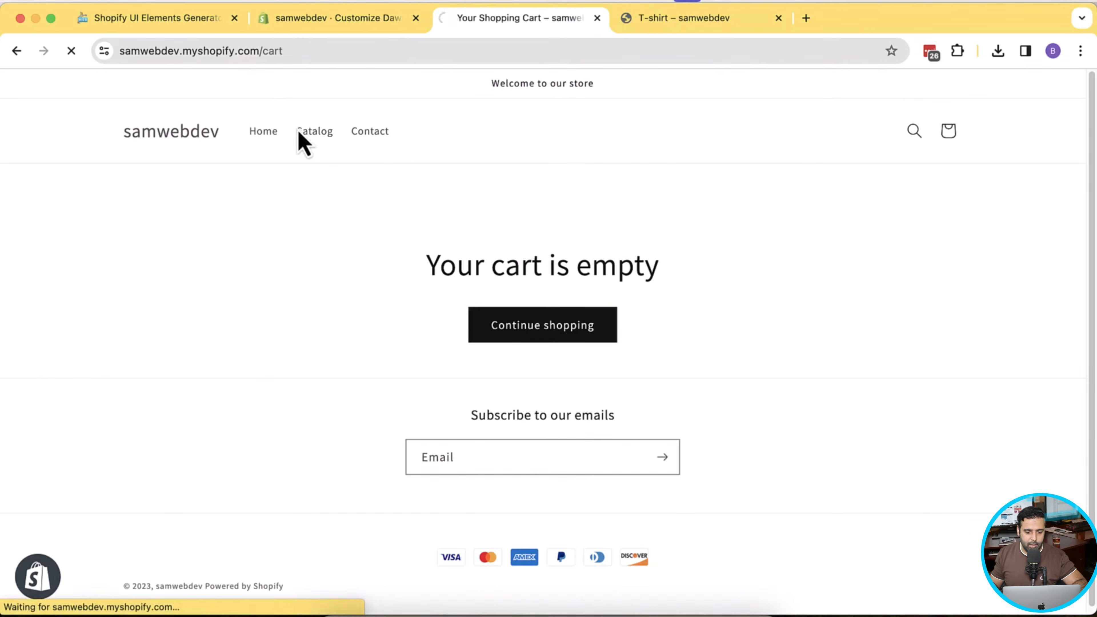
scroll(428, 362, down, 2)
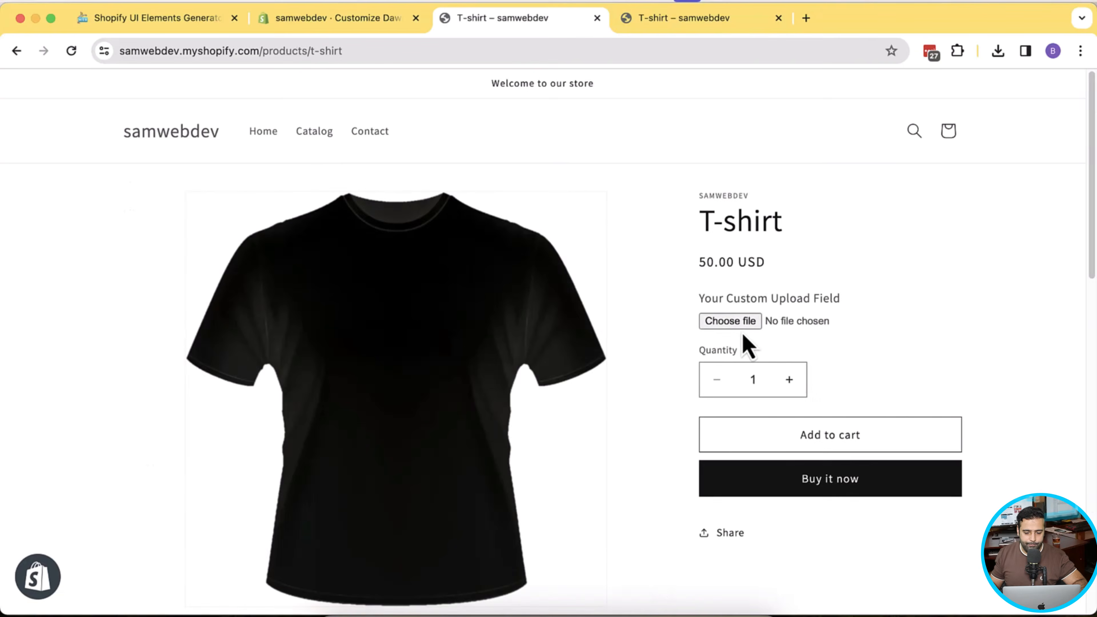
- Attach hat.jpeg to the T-shirt, add it to the cart, check the upload property, and check out
click(747, 327)
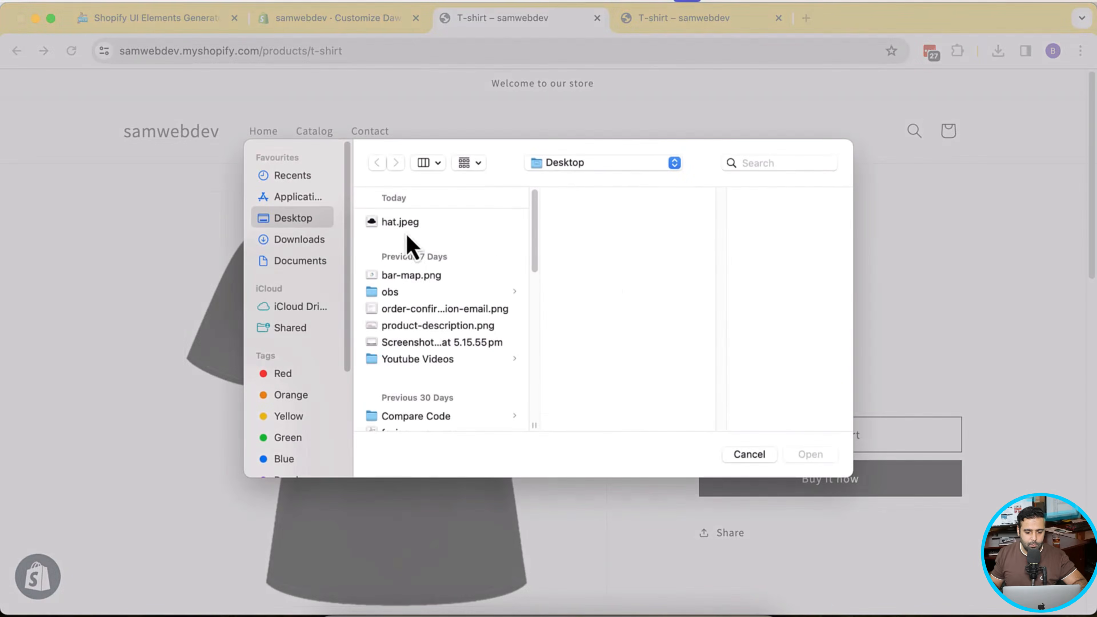
click(404, 223)
click(795, 459)
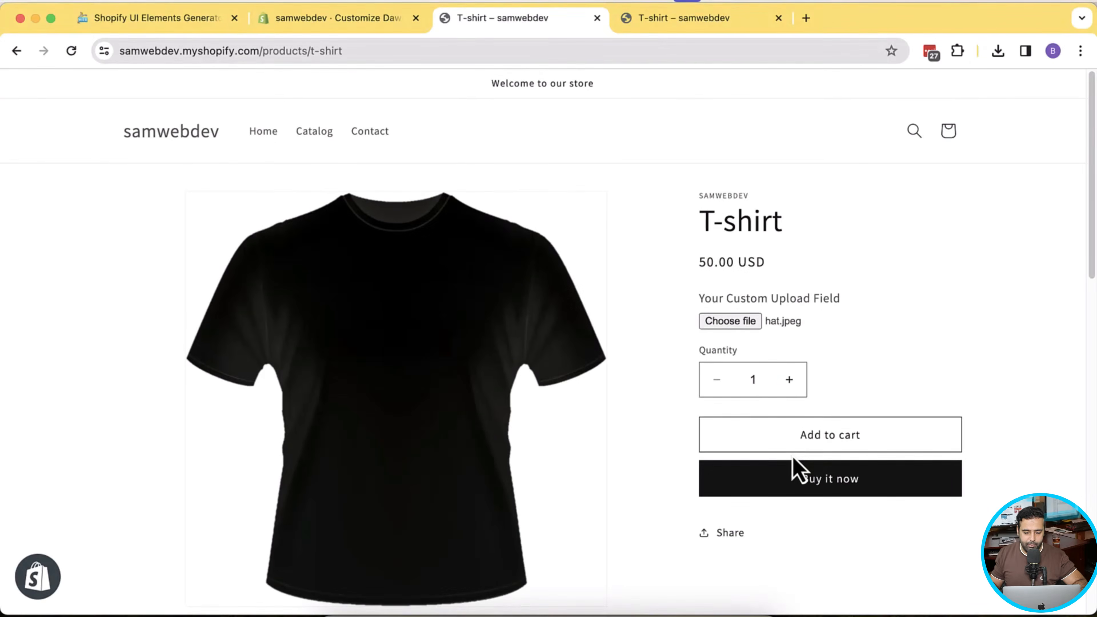
scroll(842, 445, down, 1)
click(880, 422)
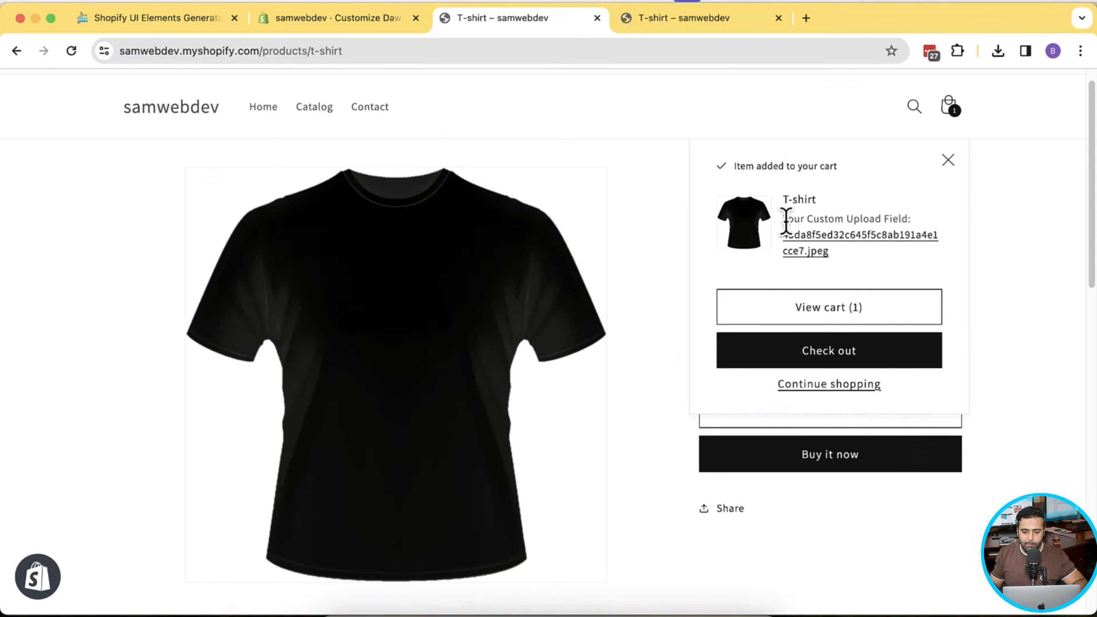
drag(784, 219, 898, 221)
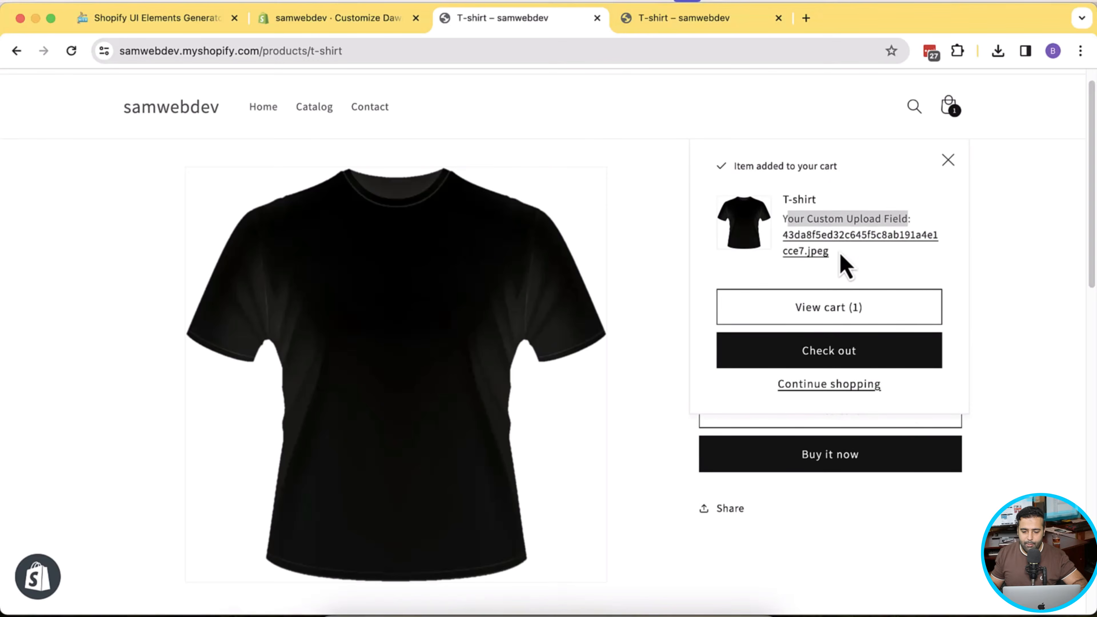
drag(841, 256, 784, 238)
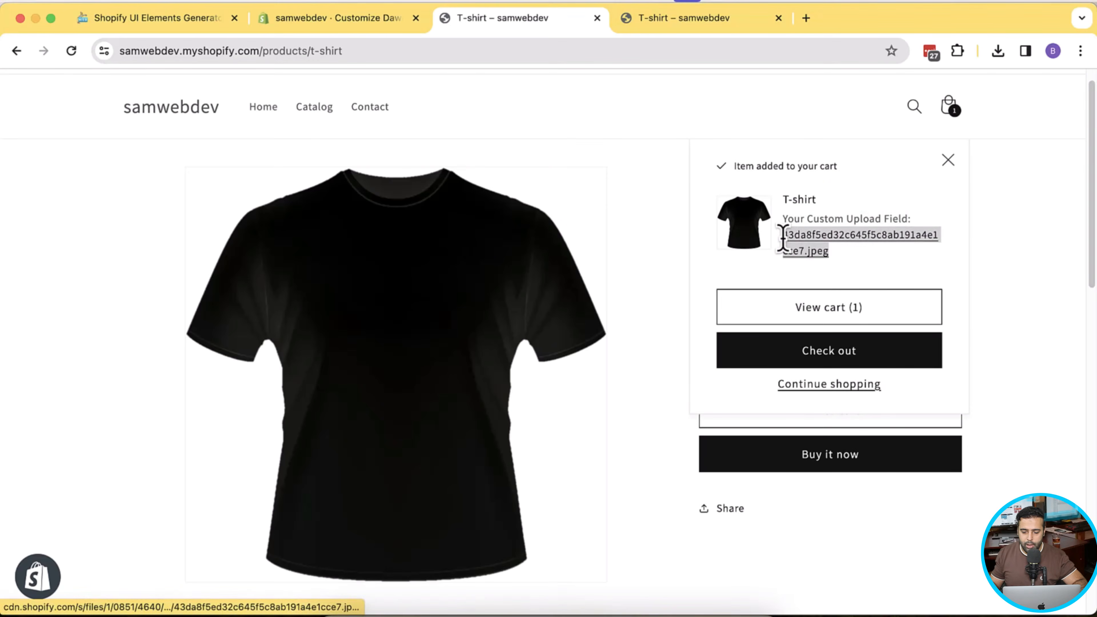
click(860, 358)
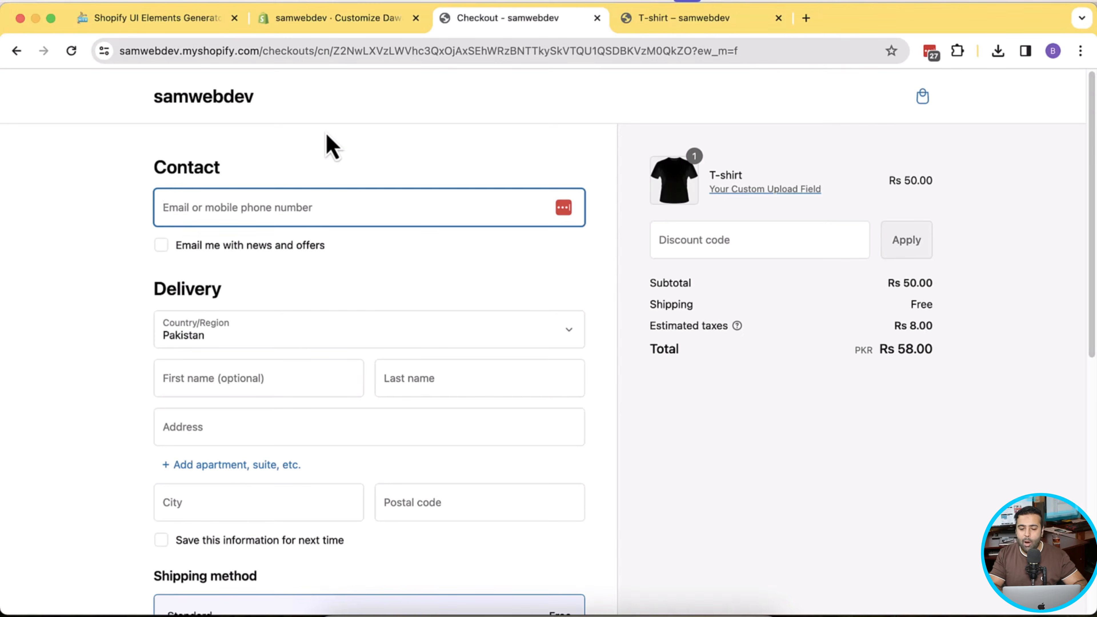
- Back on the T-shirt page, cancel the file choice and dismiss the required-file warning
click(71, 51)
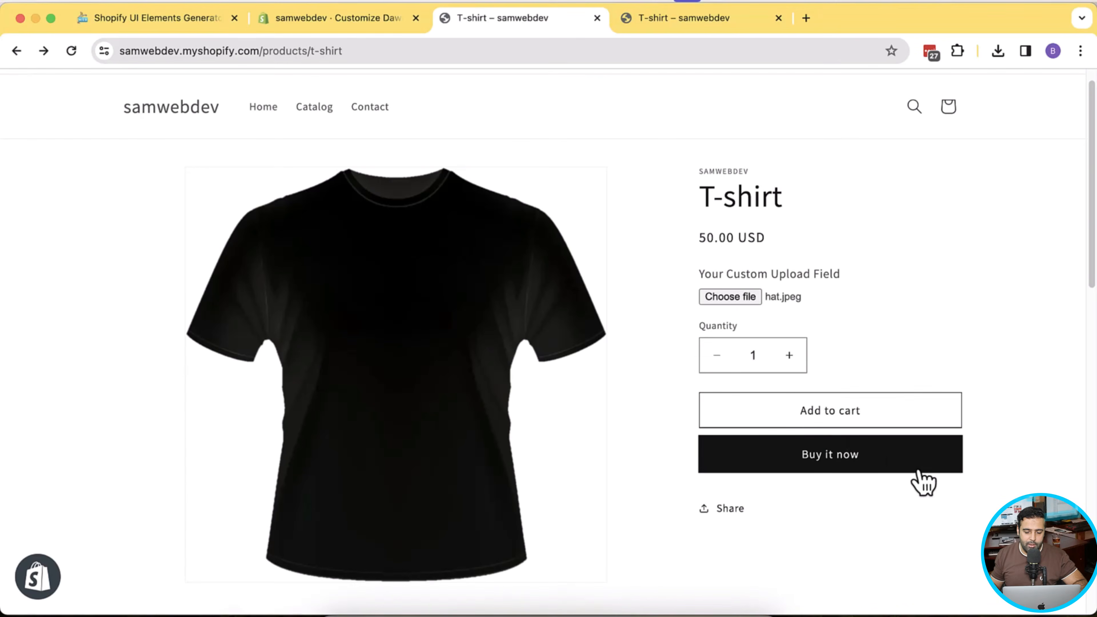
click(735, 302)
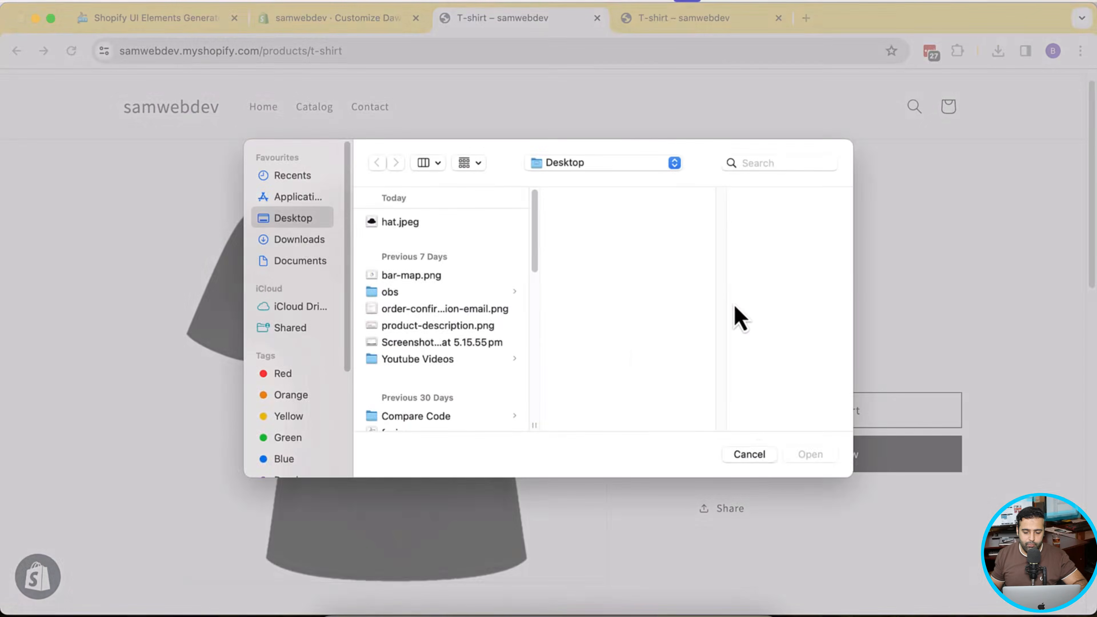
click(762, 457)
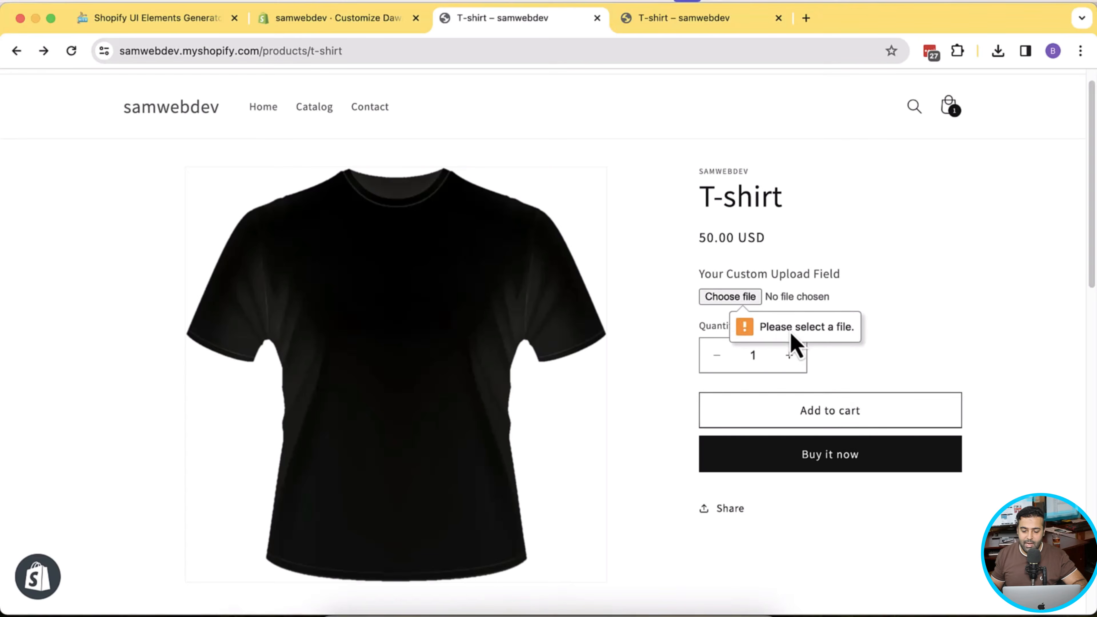
click(894, 327)
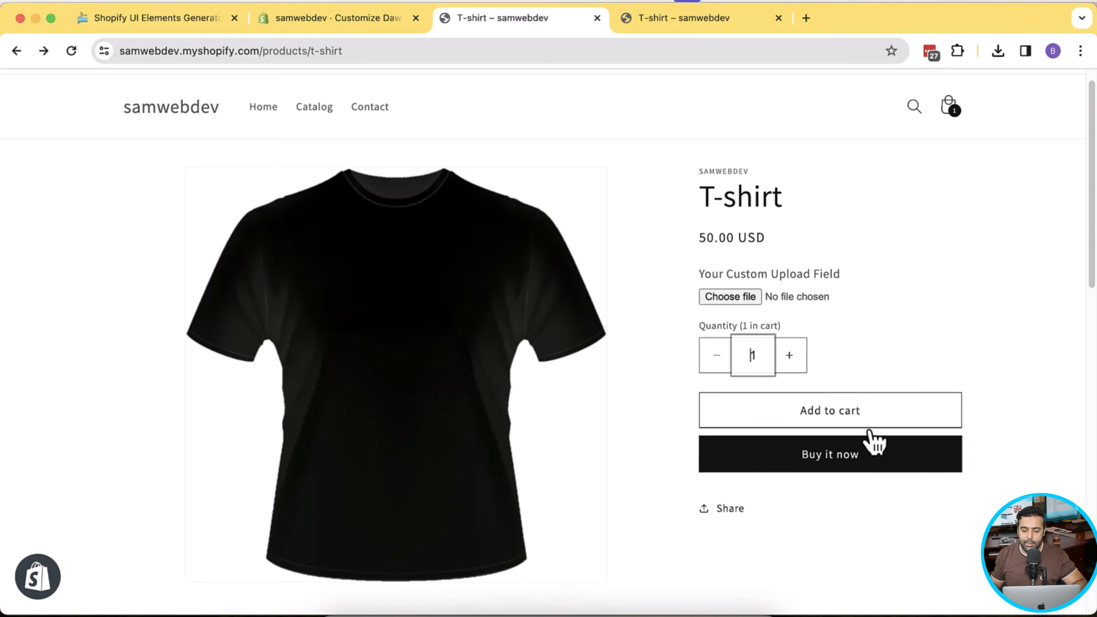
- Buy the T-shirt directly with Buy it now, reaching checkout at Rs 58.00
click(861, 469)
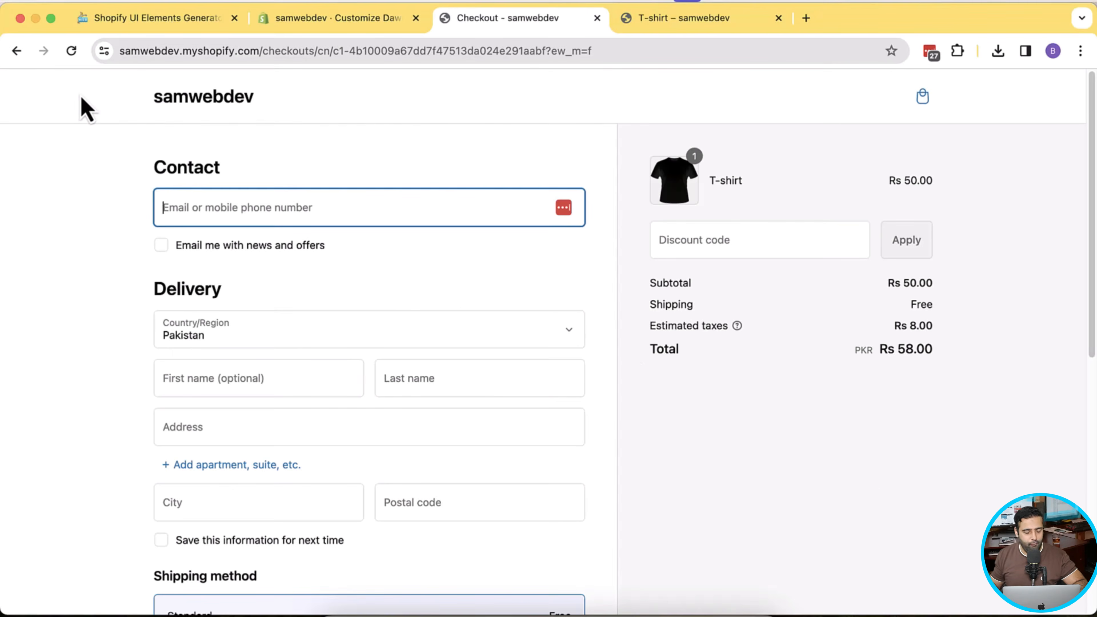
click(16, 52)
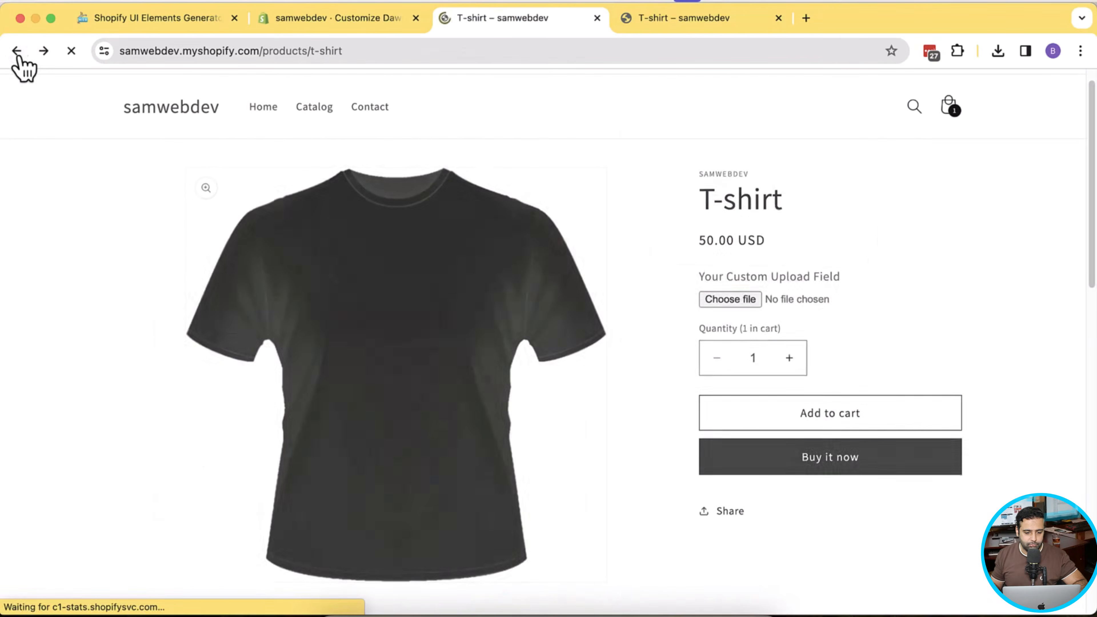
click(180, 26)
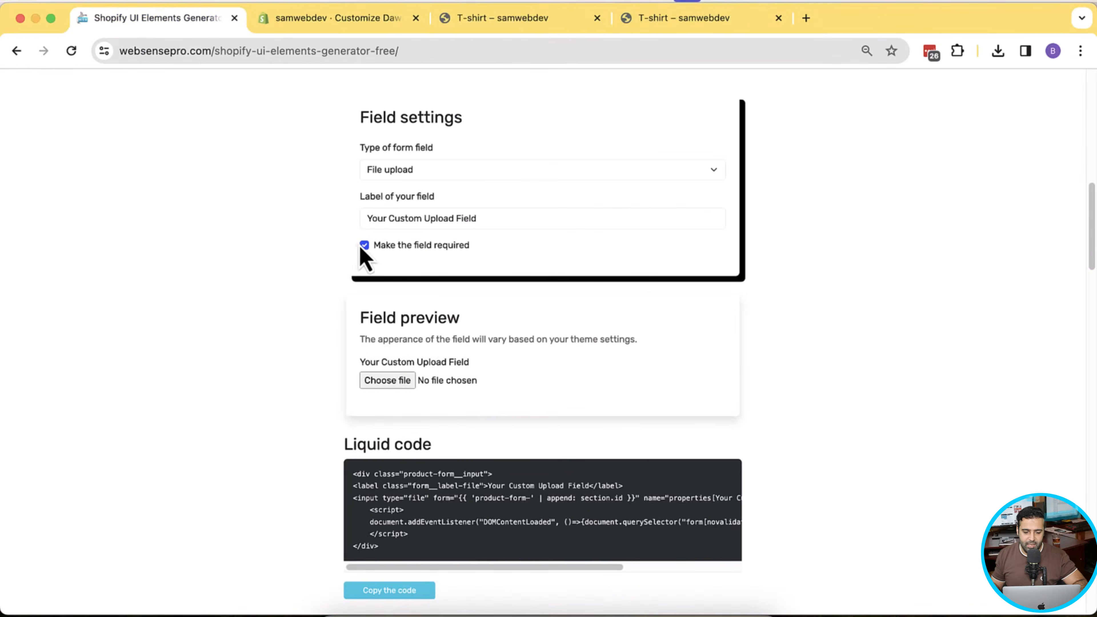
- Change the generator's form field type to Date and review its date settings
click(702, 176)
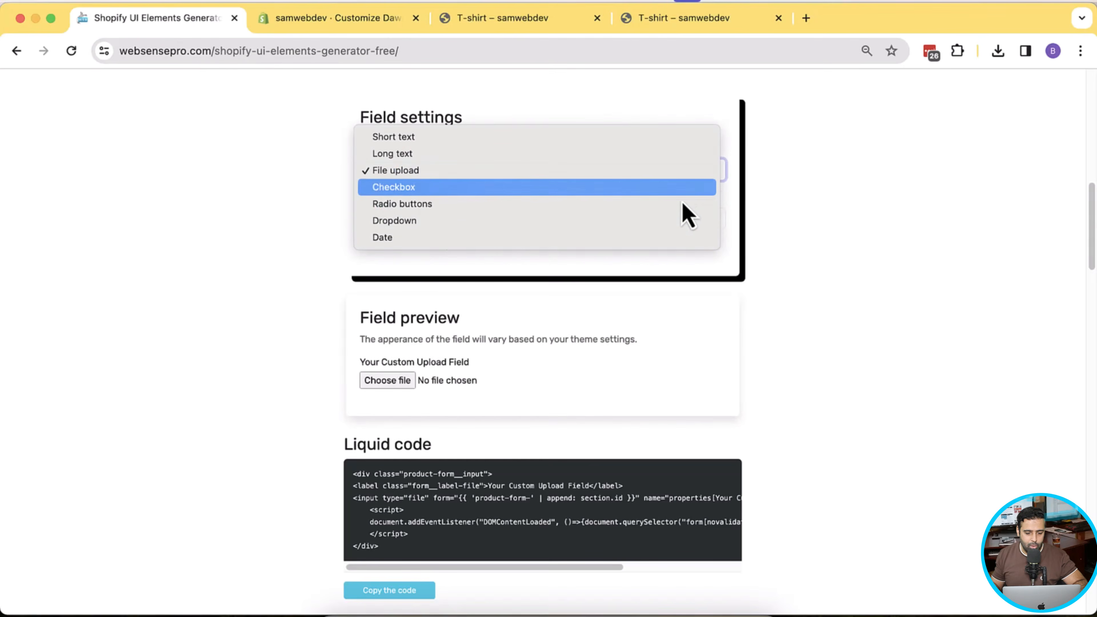
click(643, 239)
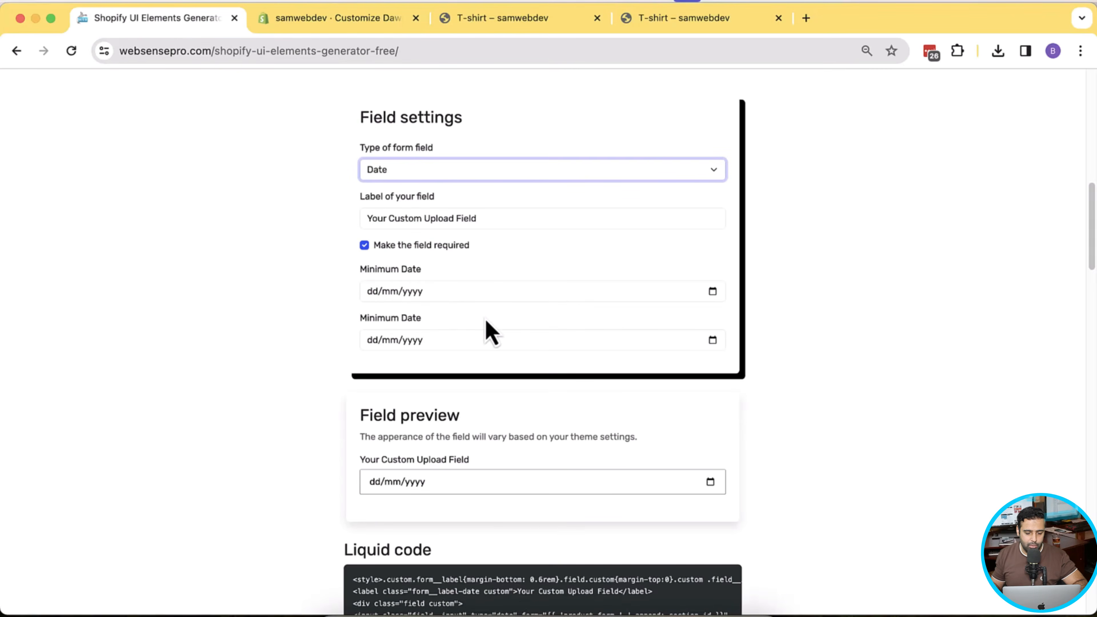
drag(359, 320, 427, 323)
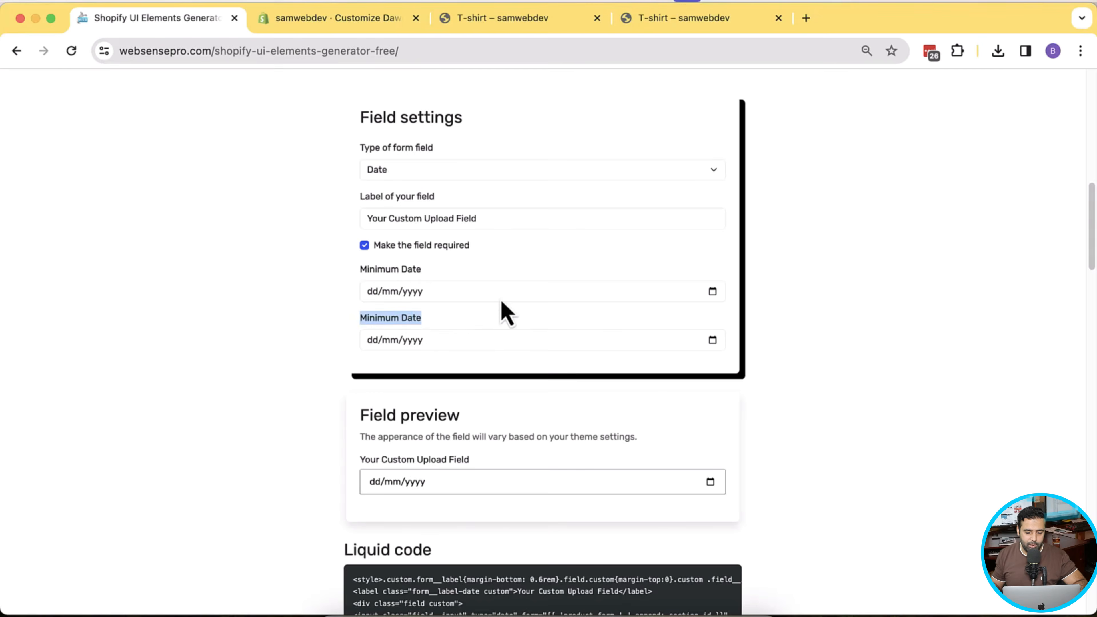
scroll(752, 225, down, 3)
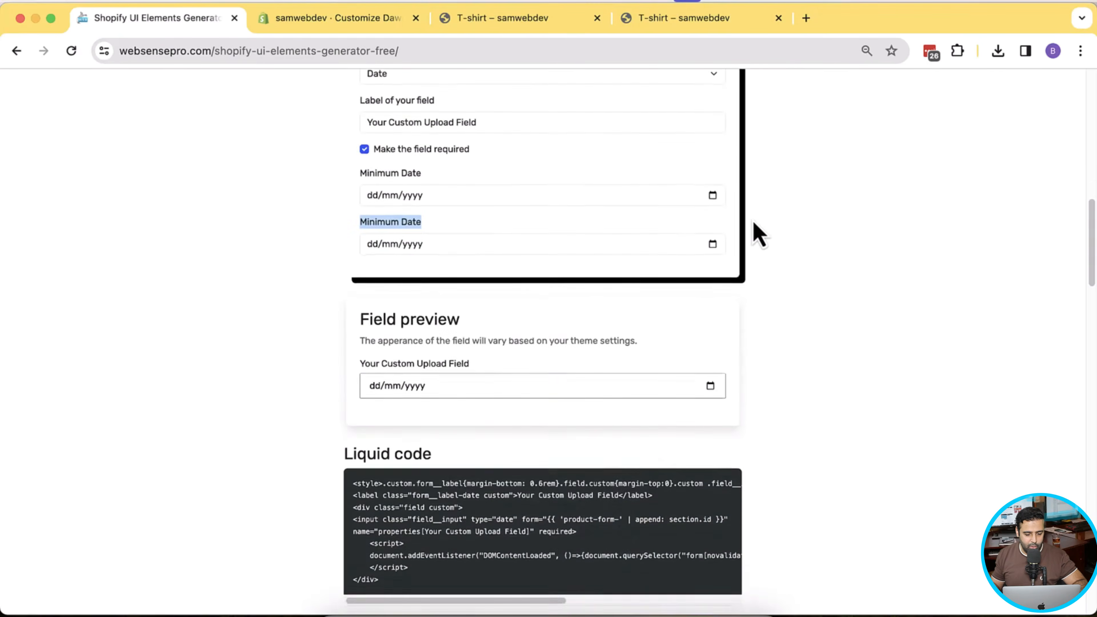
scroll(759, 235, down, 4)
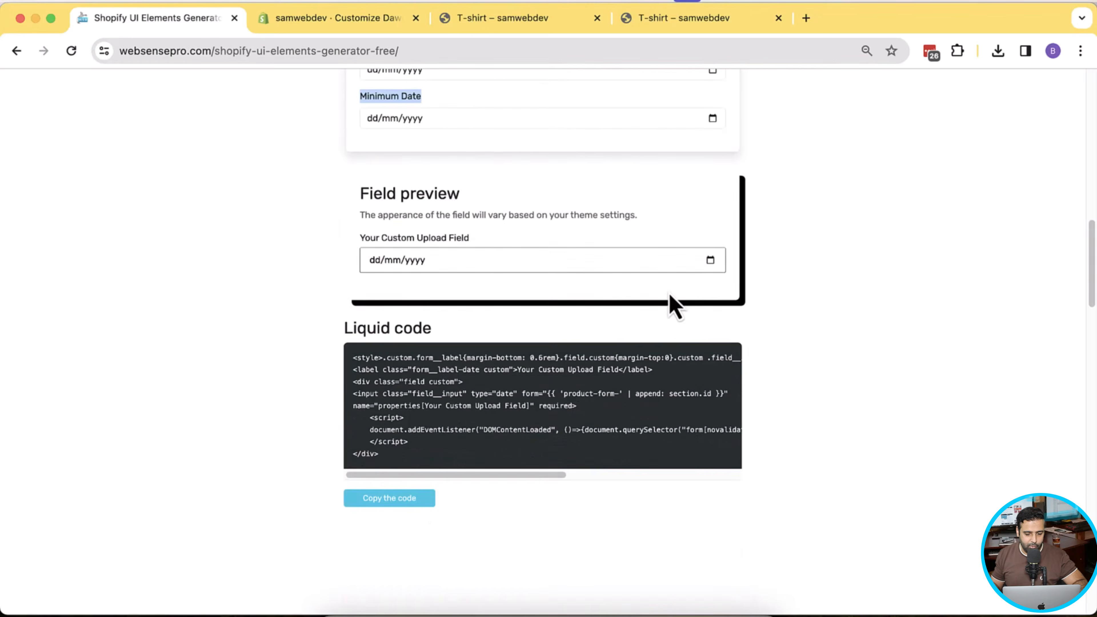
scroll(673, 303, up, 6)
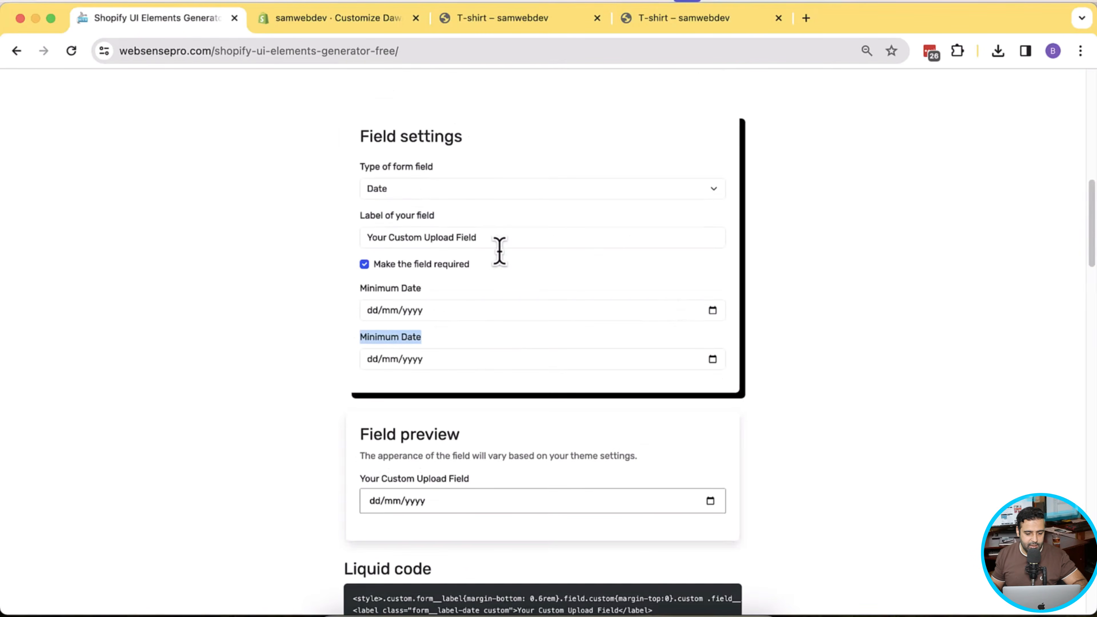
- Relabel the field 'Custom Date Field' and copy the generated Liquid code
triple_click(510, 235)
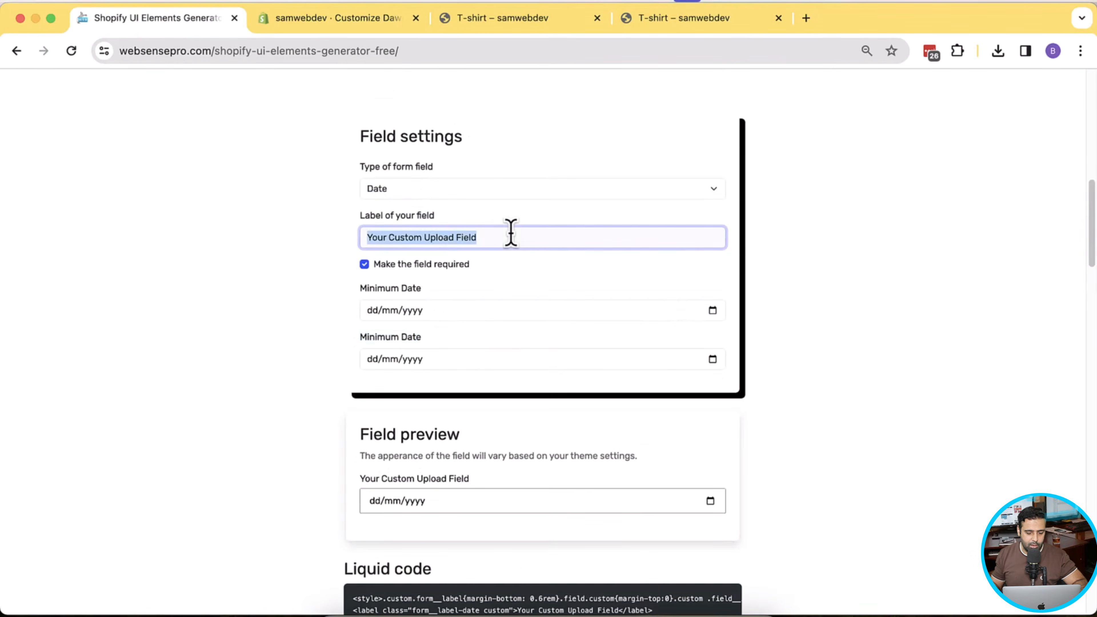
text(C)
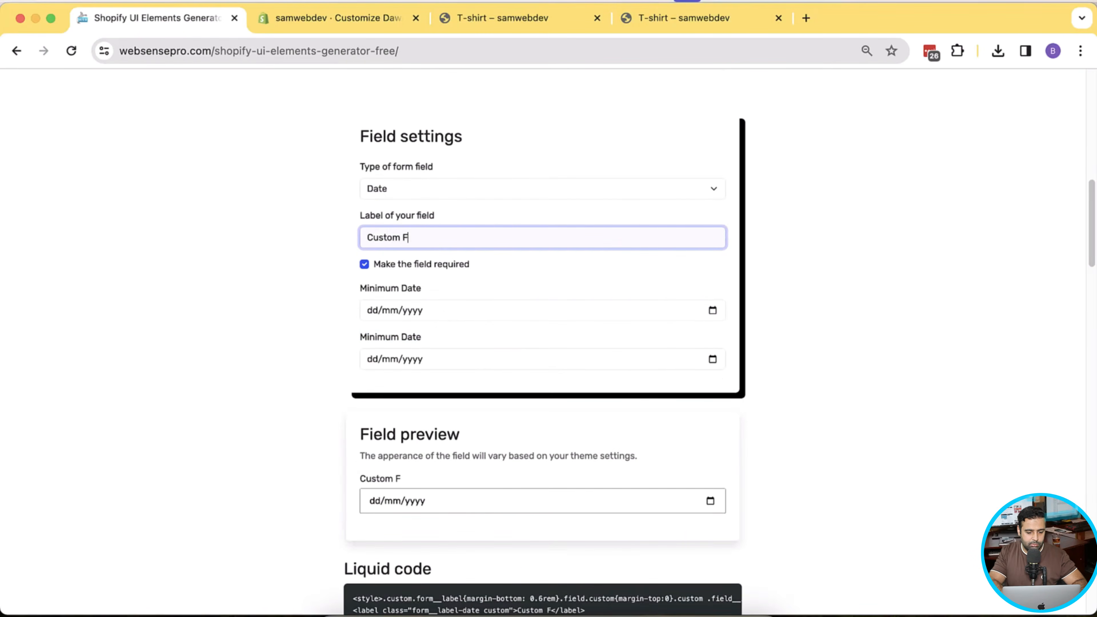
text(ustom Date Fiel)
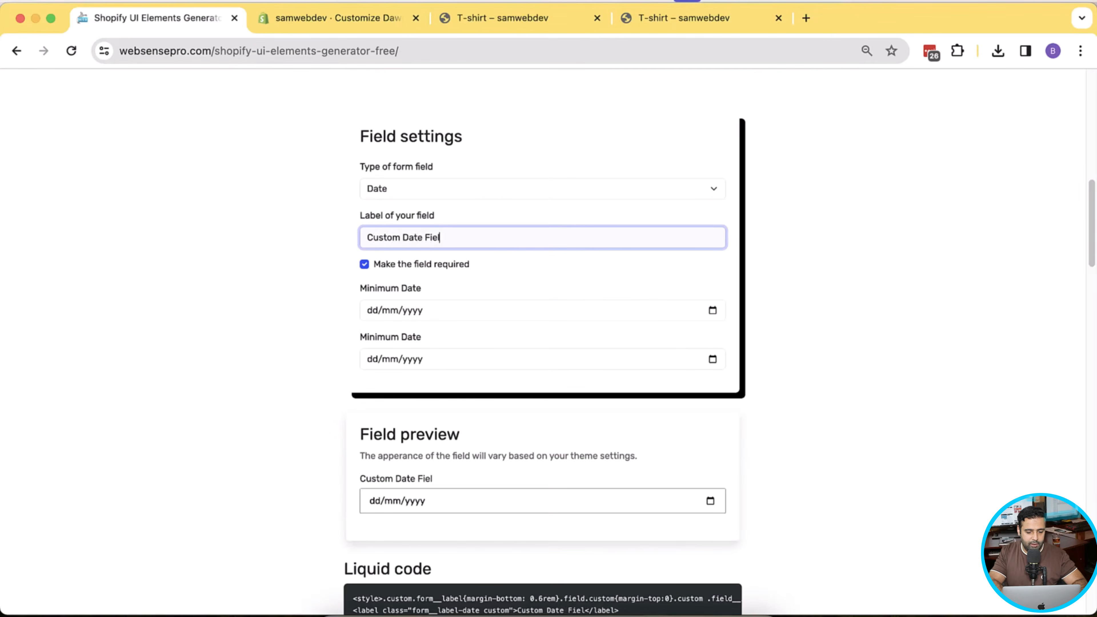
text(d)
scroll(513, 238, down, 6)
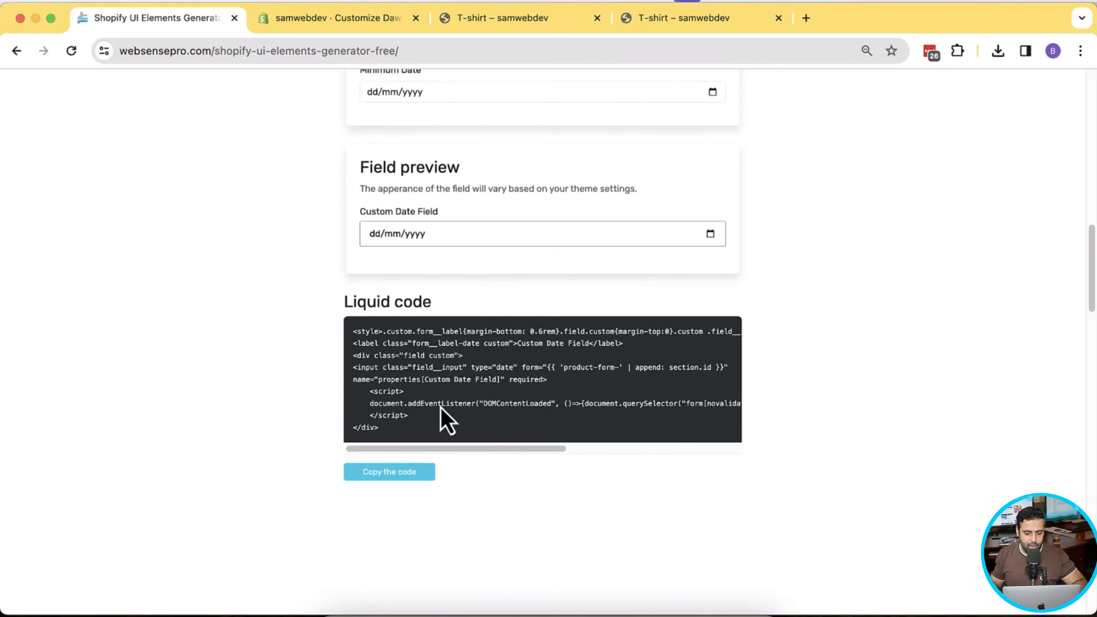
click(415, 470)
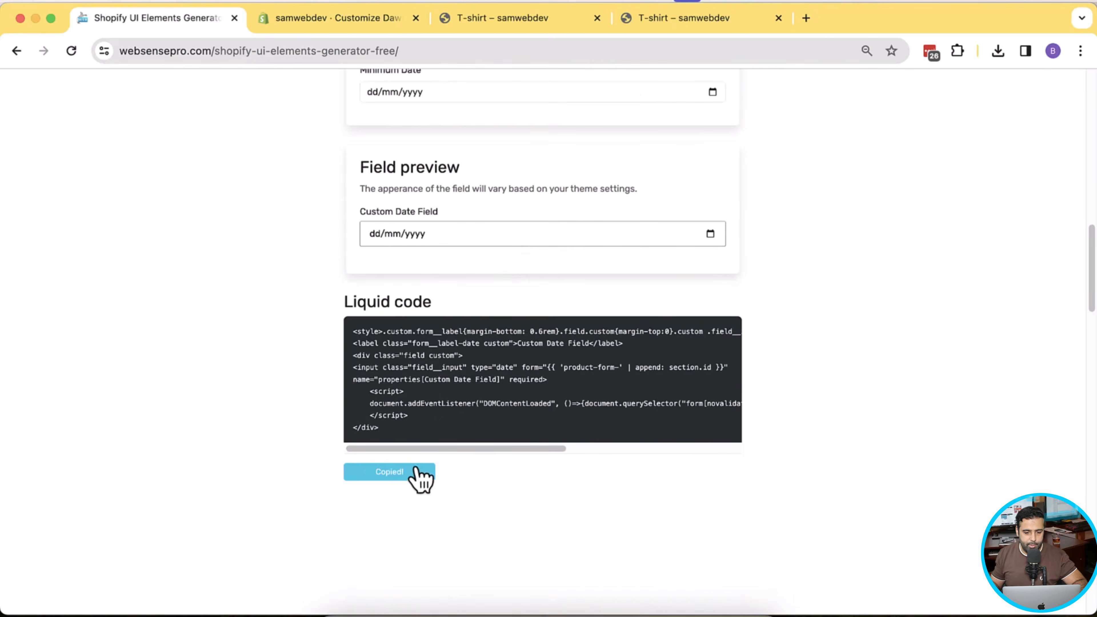
click(668, 23)
click(497, 26)
click(360, 26)
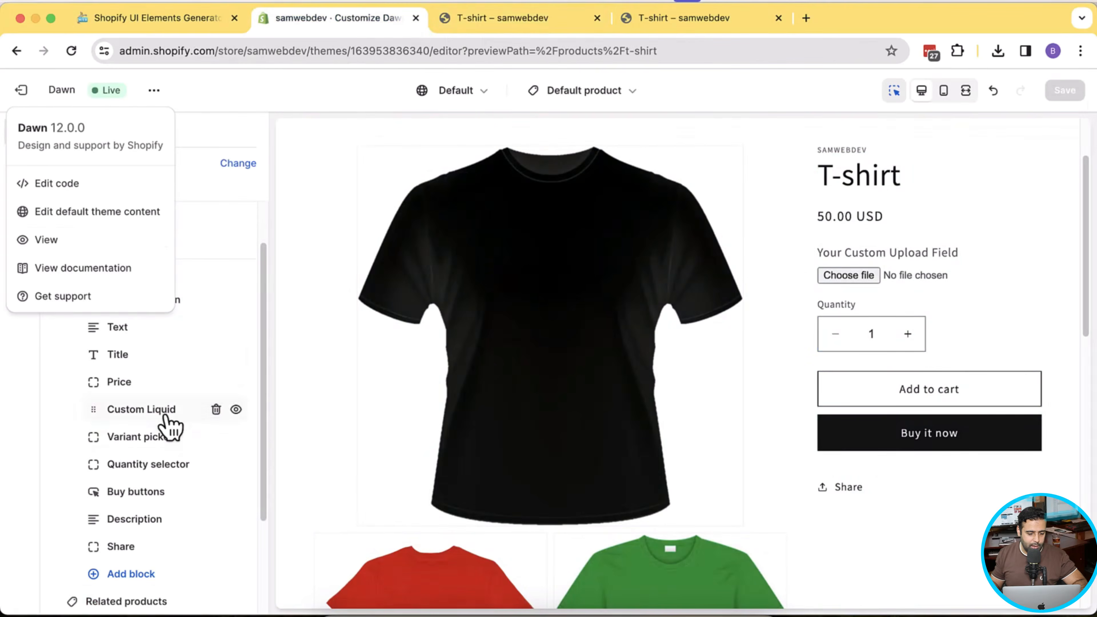
- Paste the date-field code after the upload field in the Custom Liquid block
click(162, 416)
scroll(178, 326, down, 3)
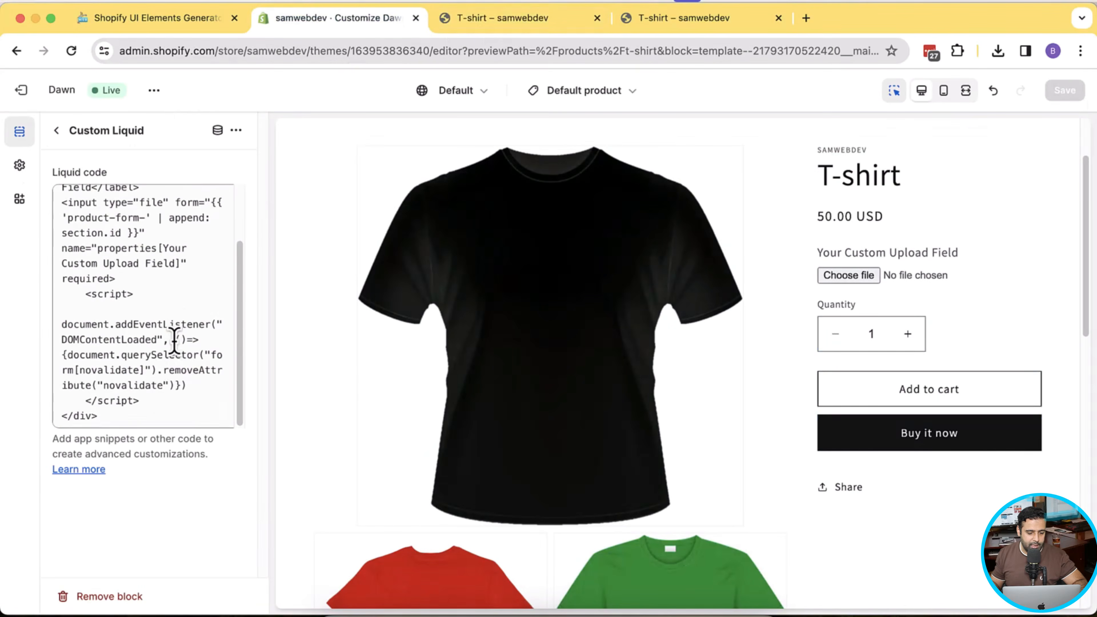
click(152, 420)
key(Return)
key(Return)
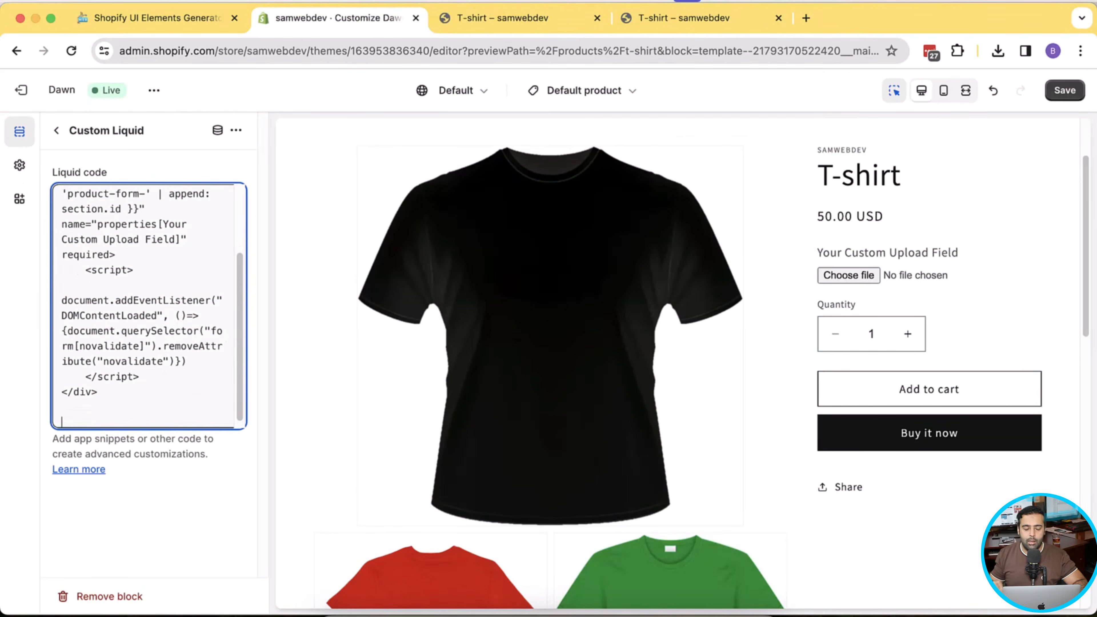
key(super+v)
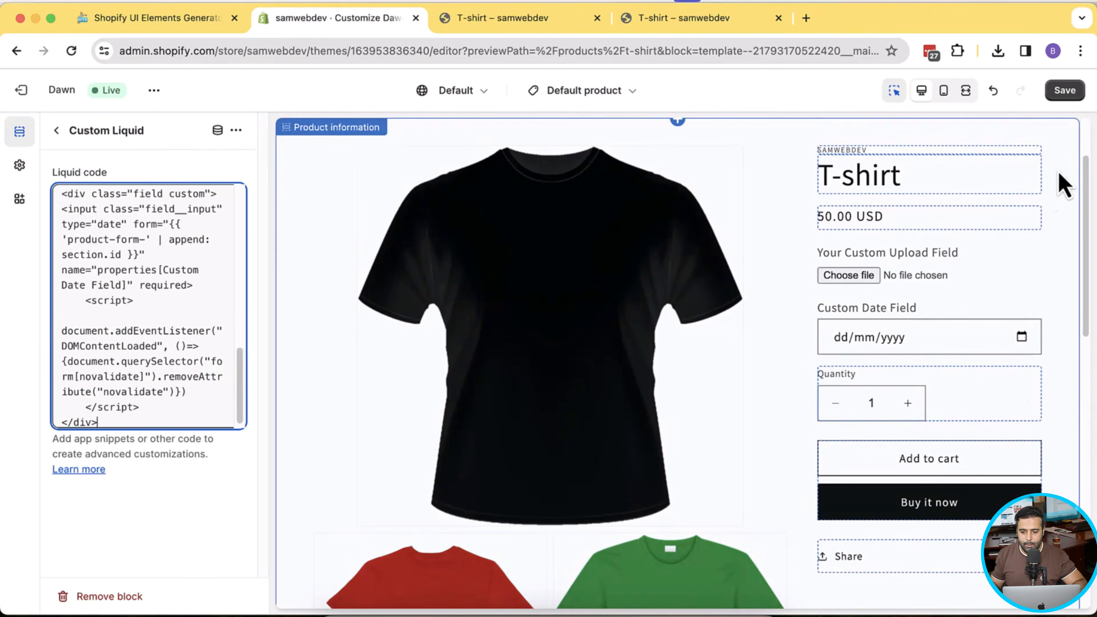
- Save the theme and open the live store
click(1065, 90)
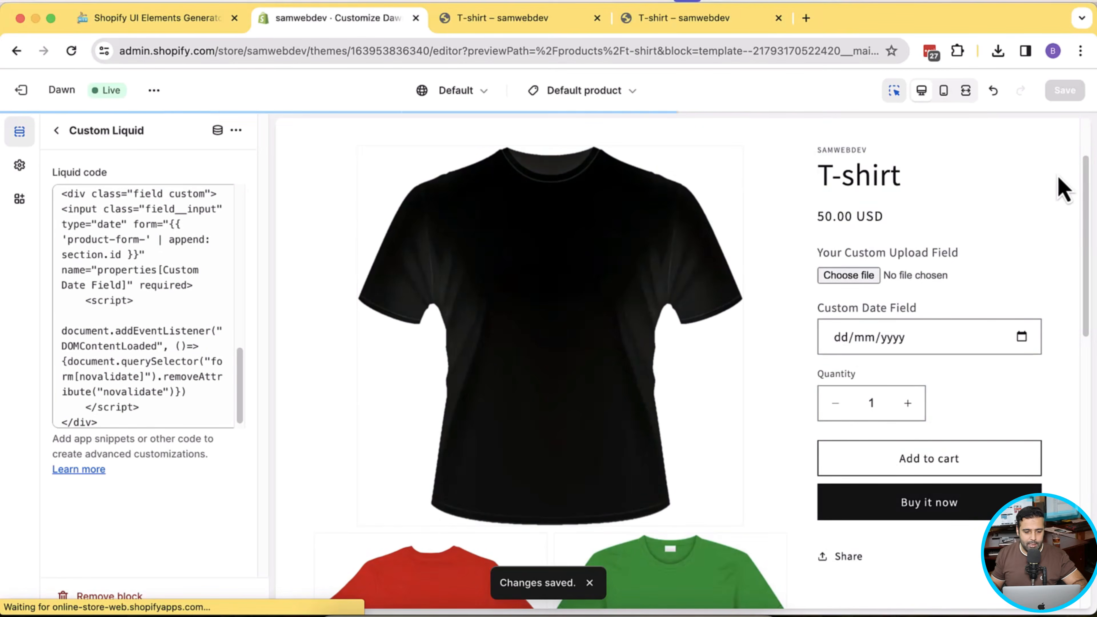
click(155, 91)
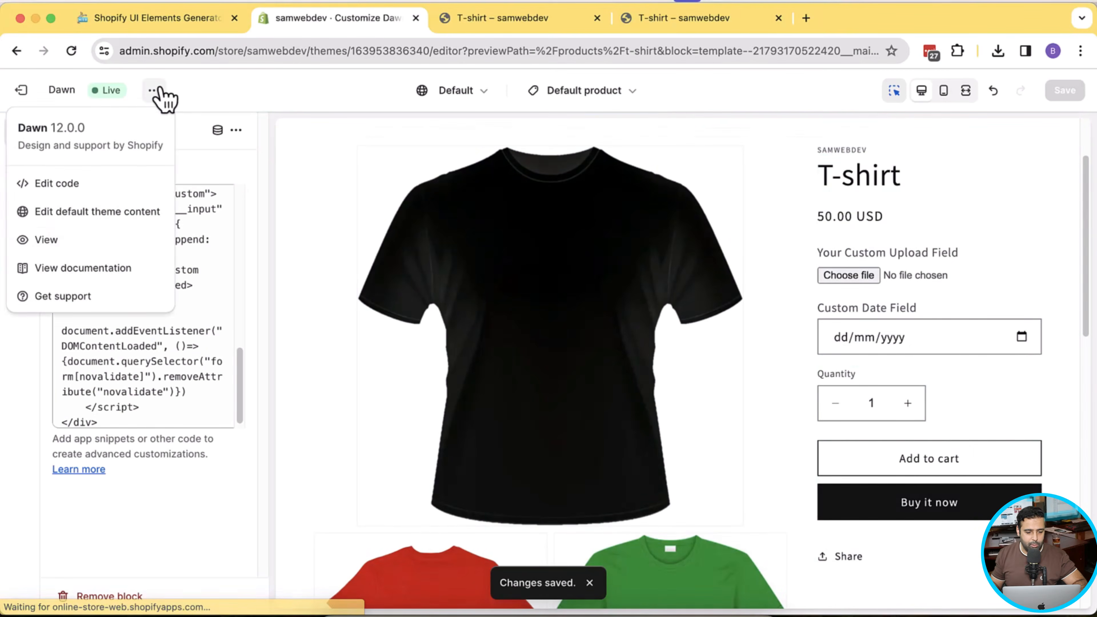
click(107, 244)
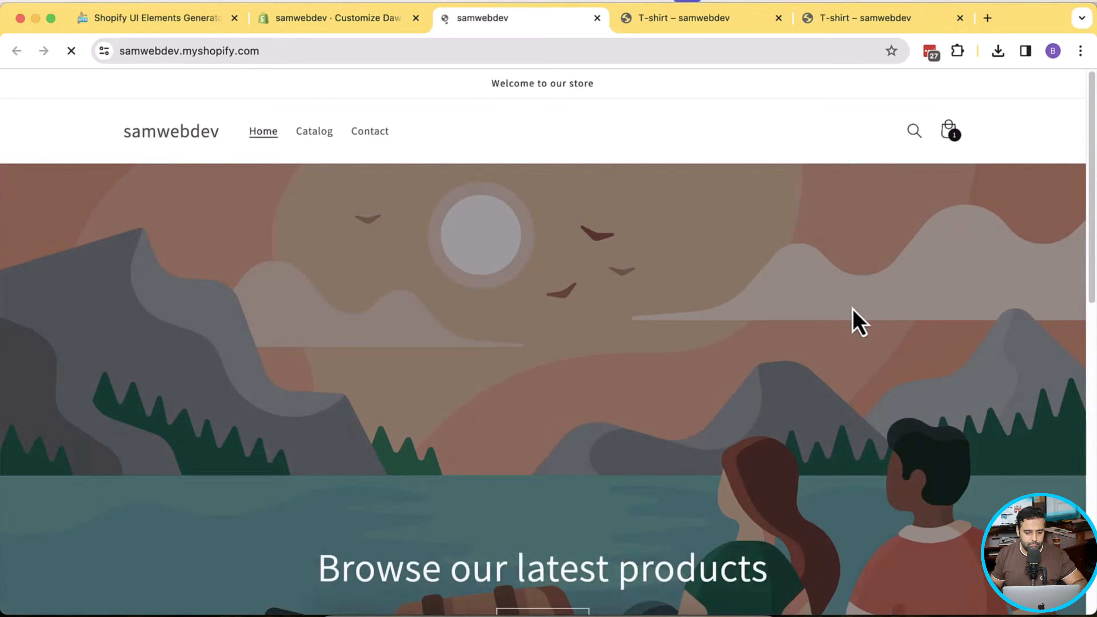
- On the T-shirt page, set Custom Date Field to 2023-12-20 and attach hat.jpeg
scroll(858, 322, down, 10)
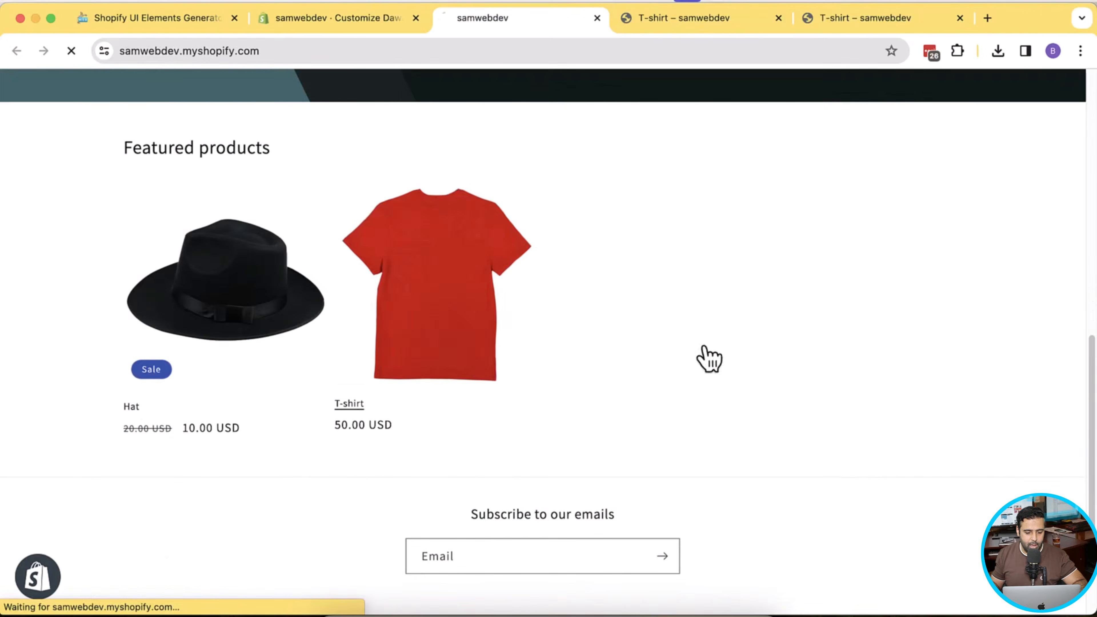
scroll(1004, 363, down, 2)
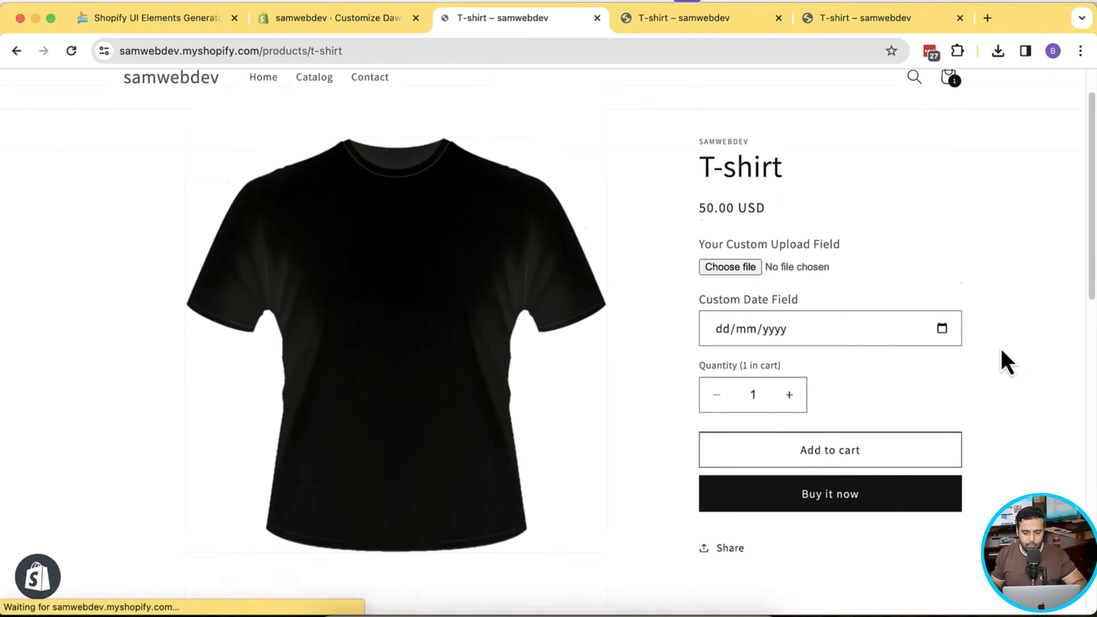
click(942, 286)
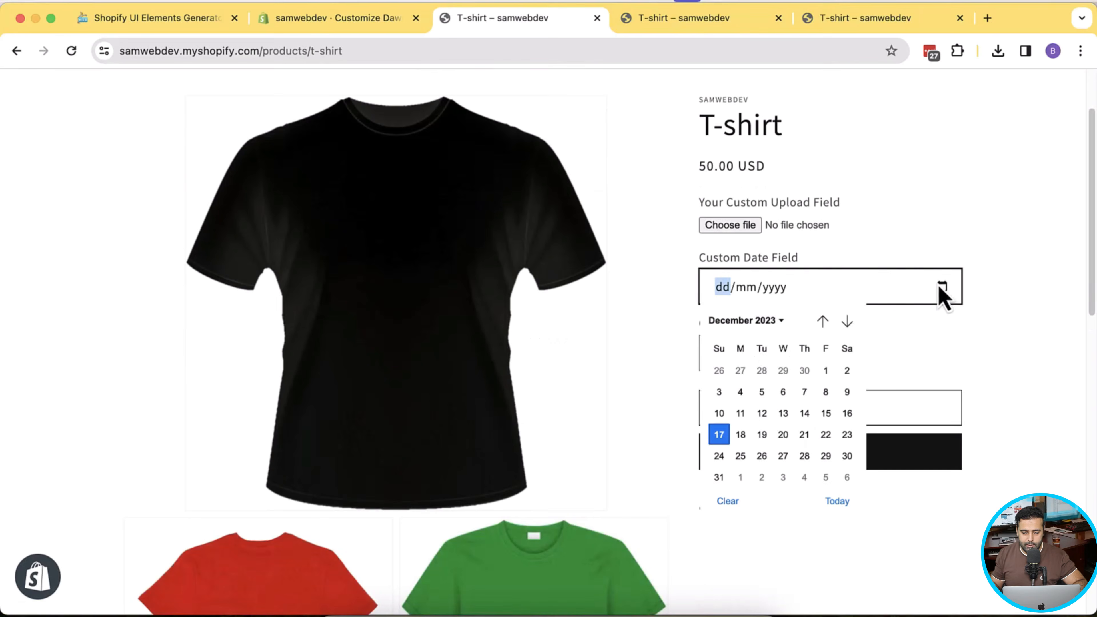
click(783, 435)
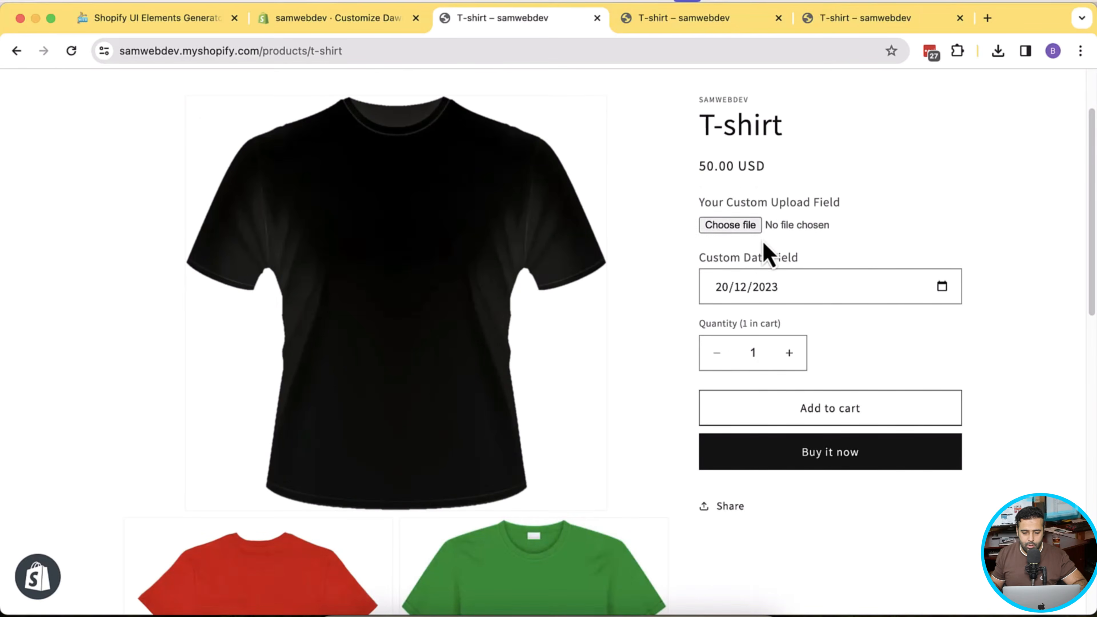
click(734, 226)
click(400, 222)
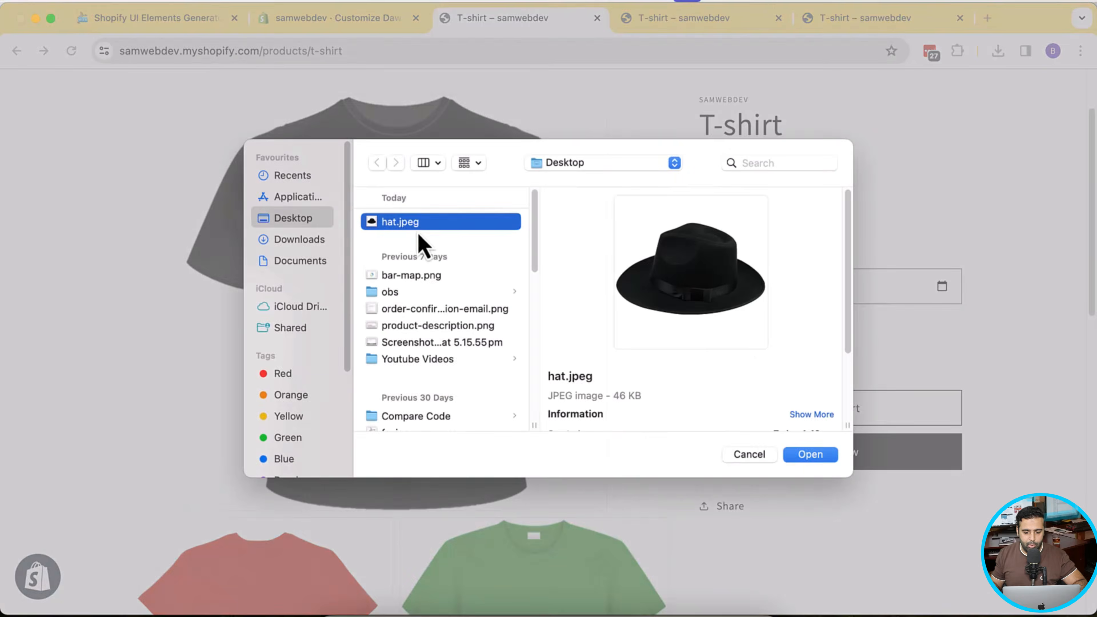
click(798, 454)
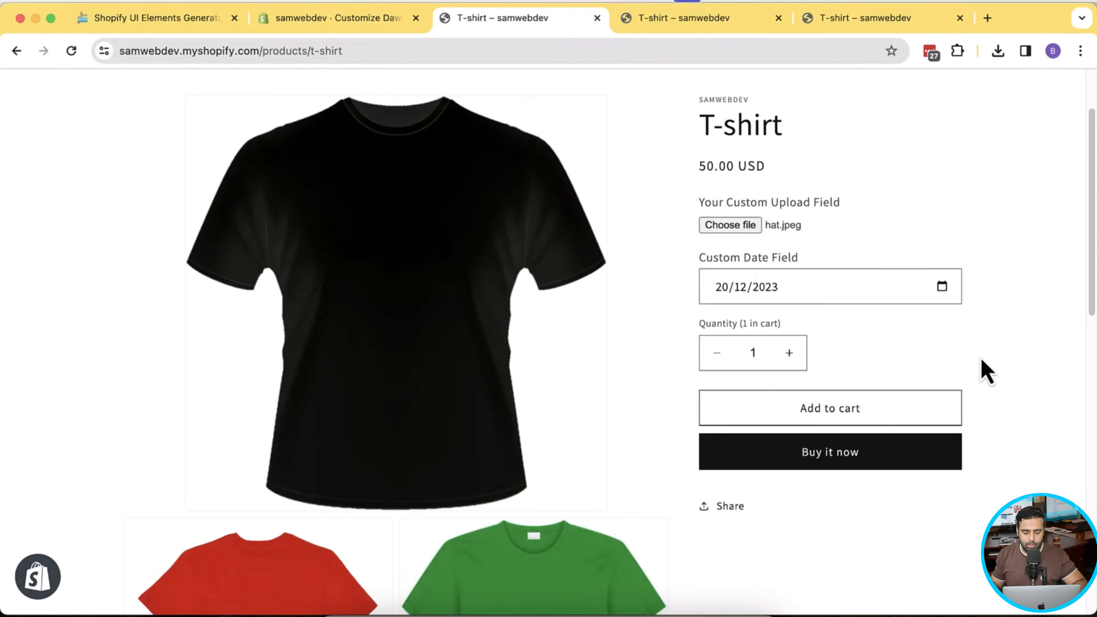
- Add the customised T-shirt to the cart and check out, confirming the date and upload properties
click(843, 422)
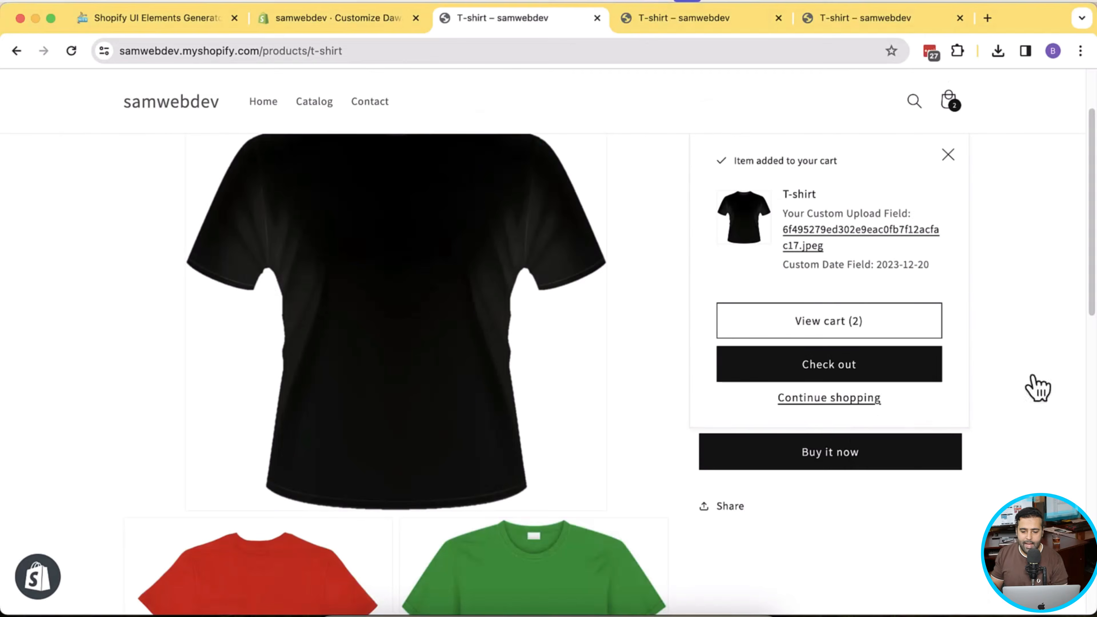
drag(925, 265, 860, 264)
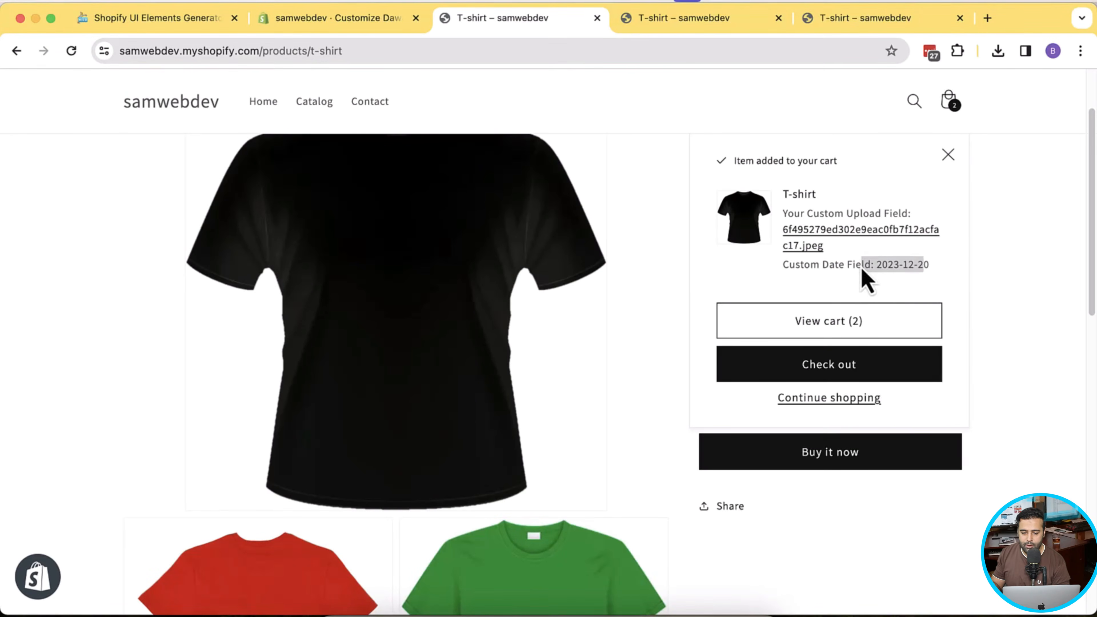
click(935, 374)
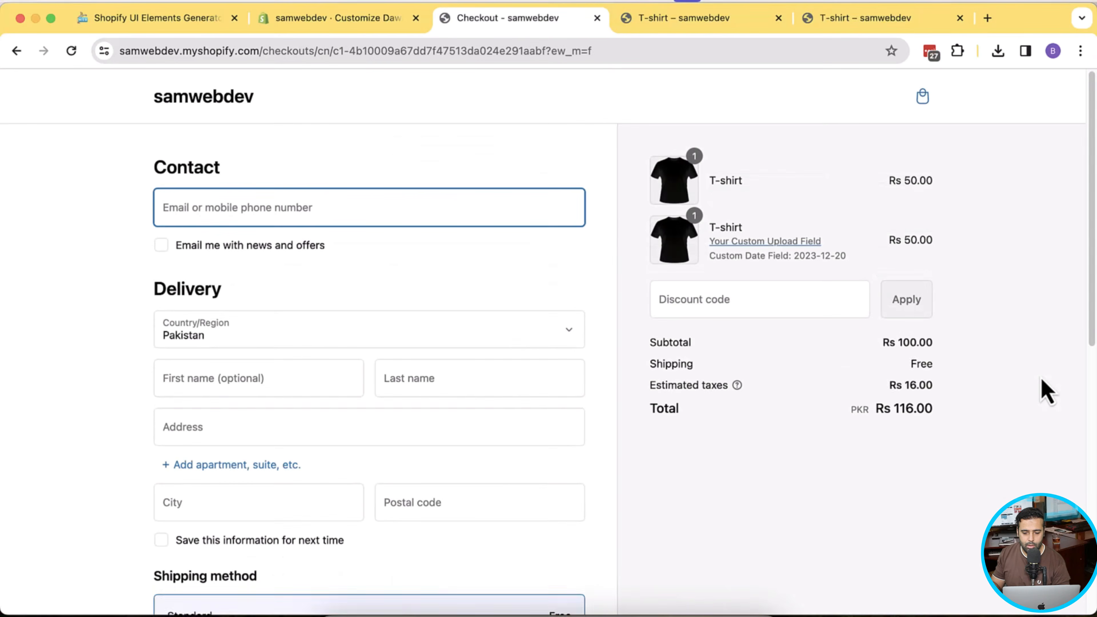
drag(847, 256, 710, 238)
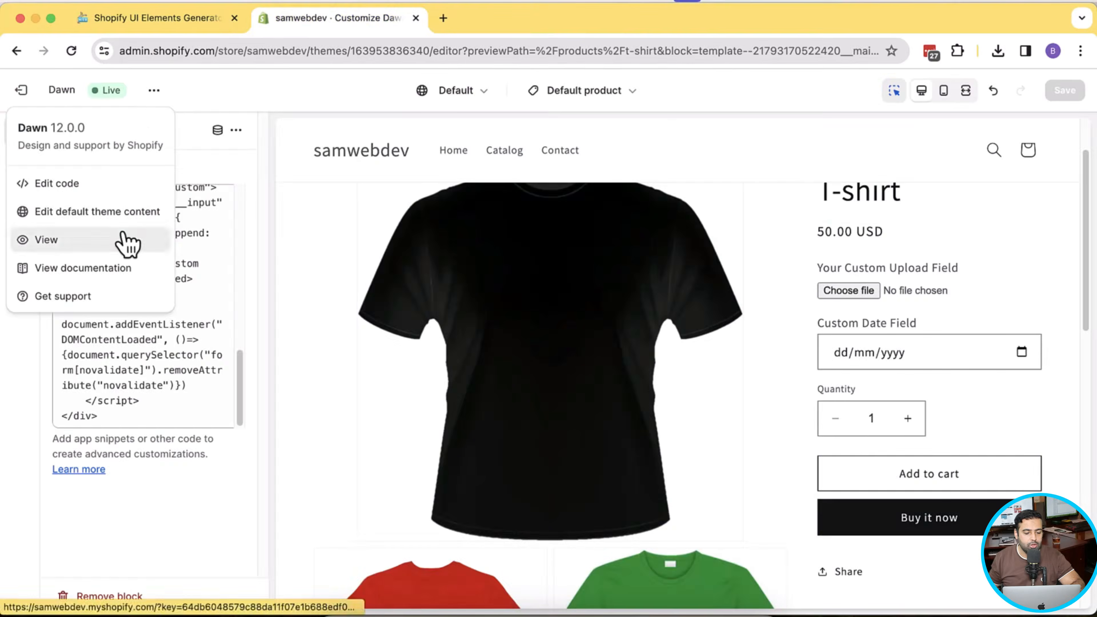
- Choose View in the theme menu to open the storefront in a new tab
click(121, 239)
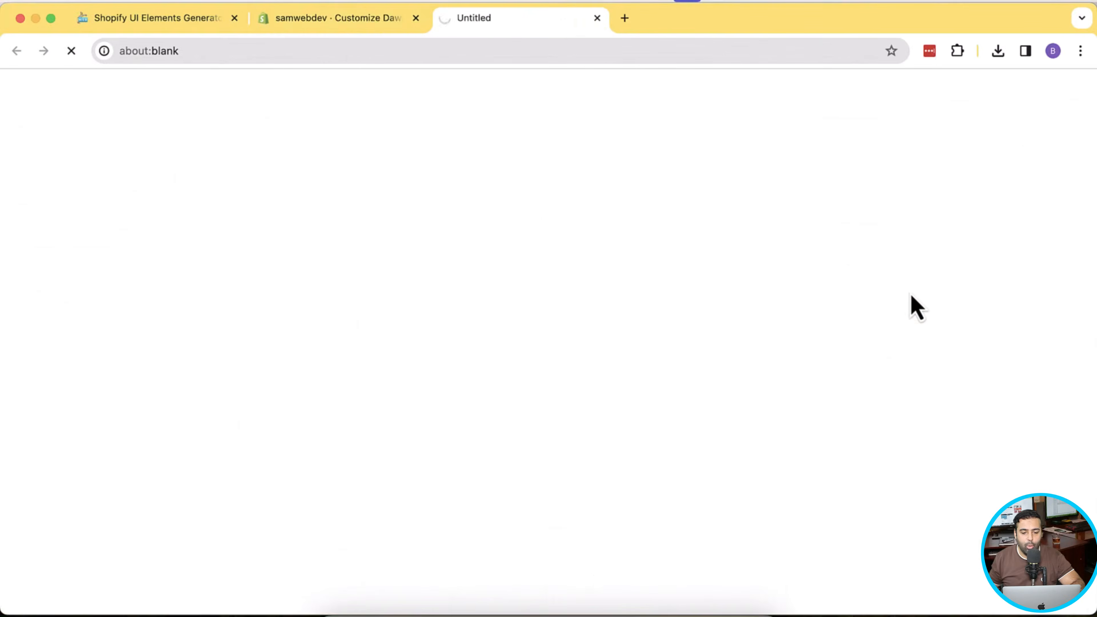
- Open the Hat product page showing both custom fields, then reopen the Custom Liquid code
scroll(913, 297, down, 10)
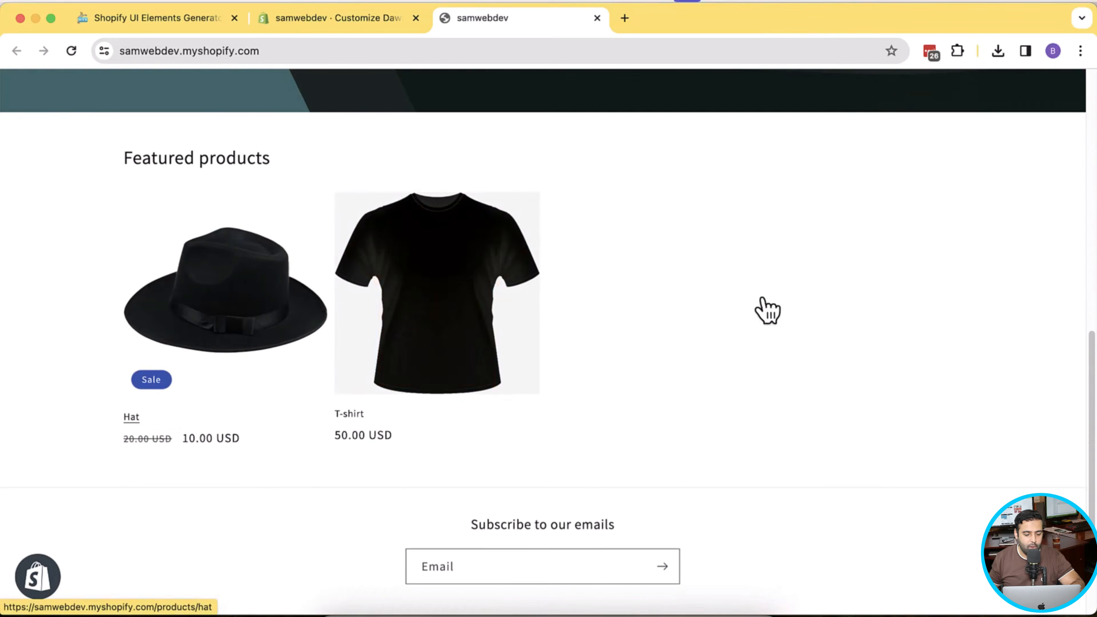
click(237, 322)
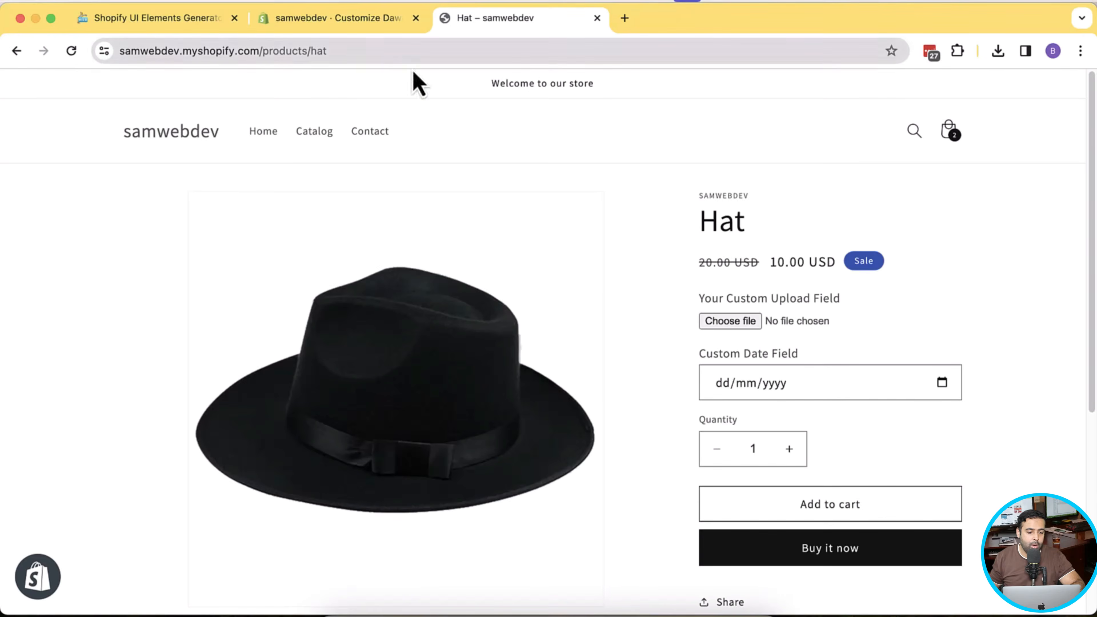
click(328, 20)
scroll(171, 299, down, 1)
click(171, 365)
scroll(172, 366, up, 4)
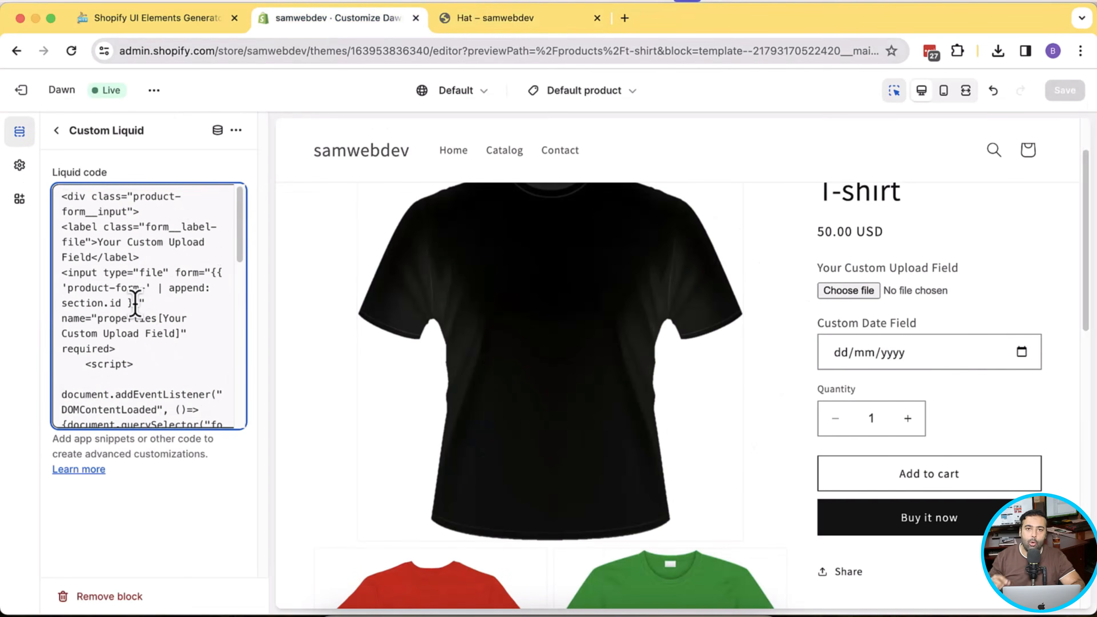
- Add {% if product.title contains "shirt" %} at the top of the Custom Liquid code
click(134, 197)
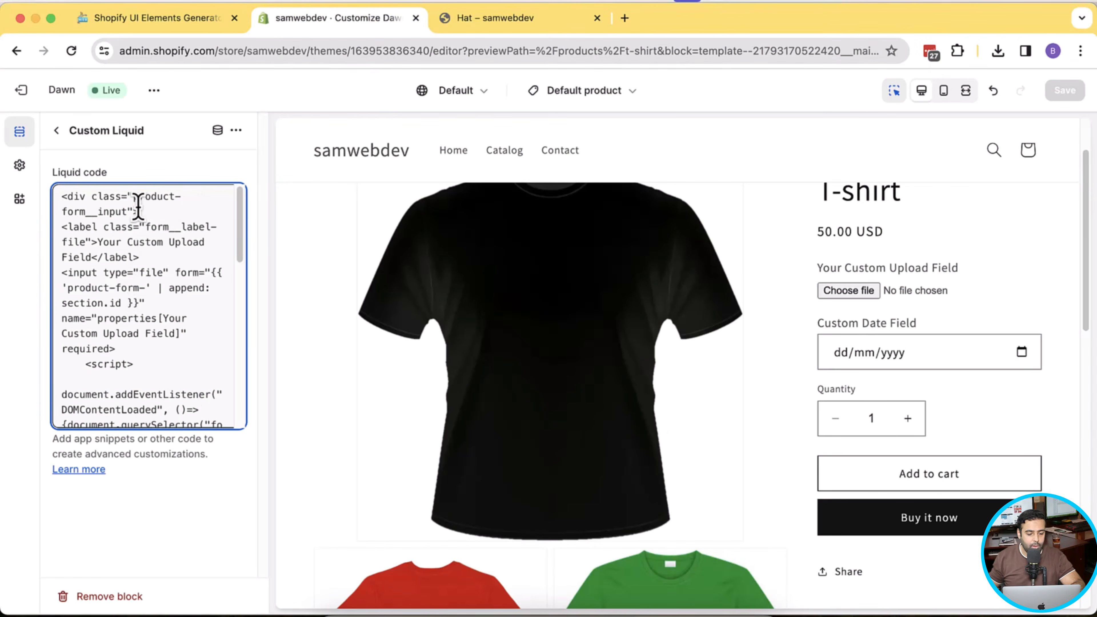
key(Return)
key(Up)
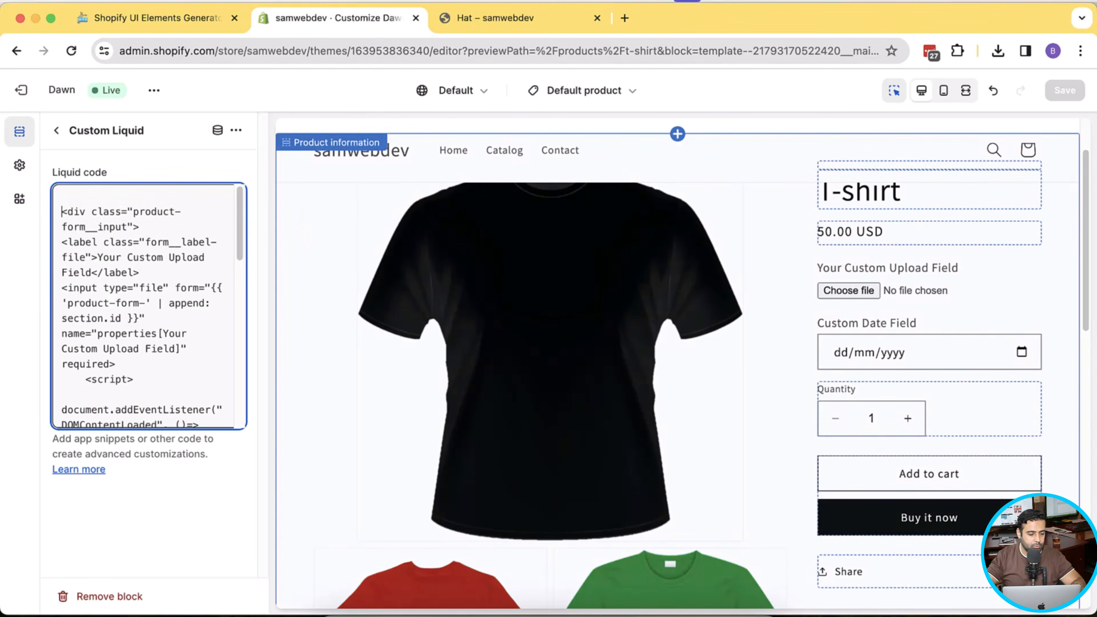
key(Return)
key(Up)
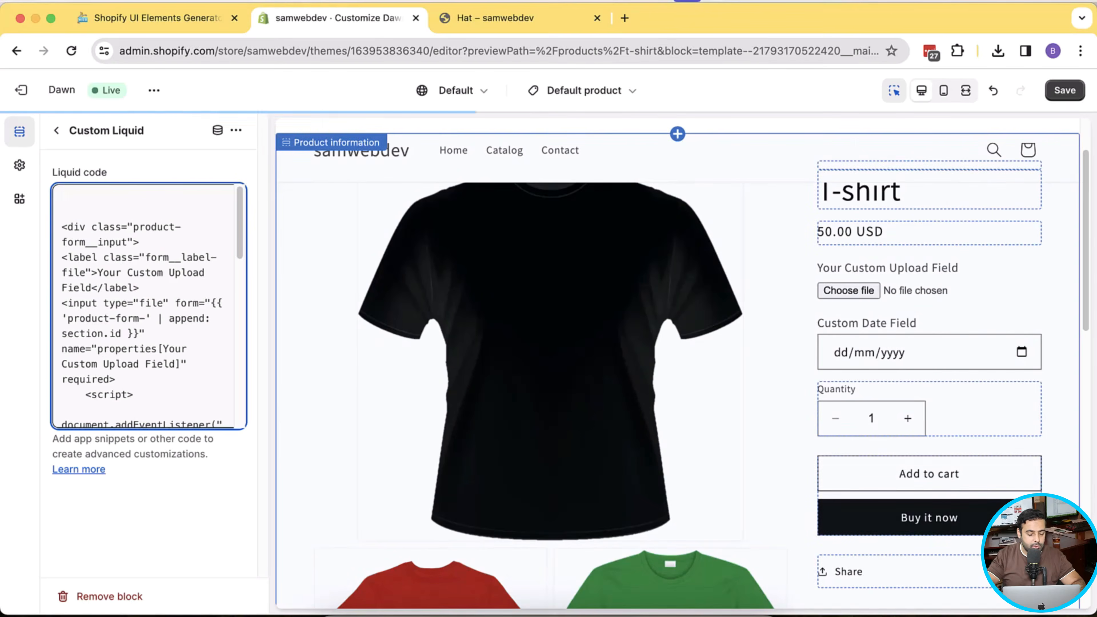
text({% if product.title)
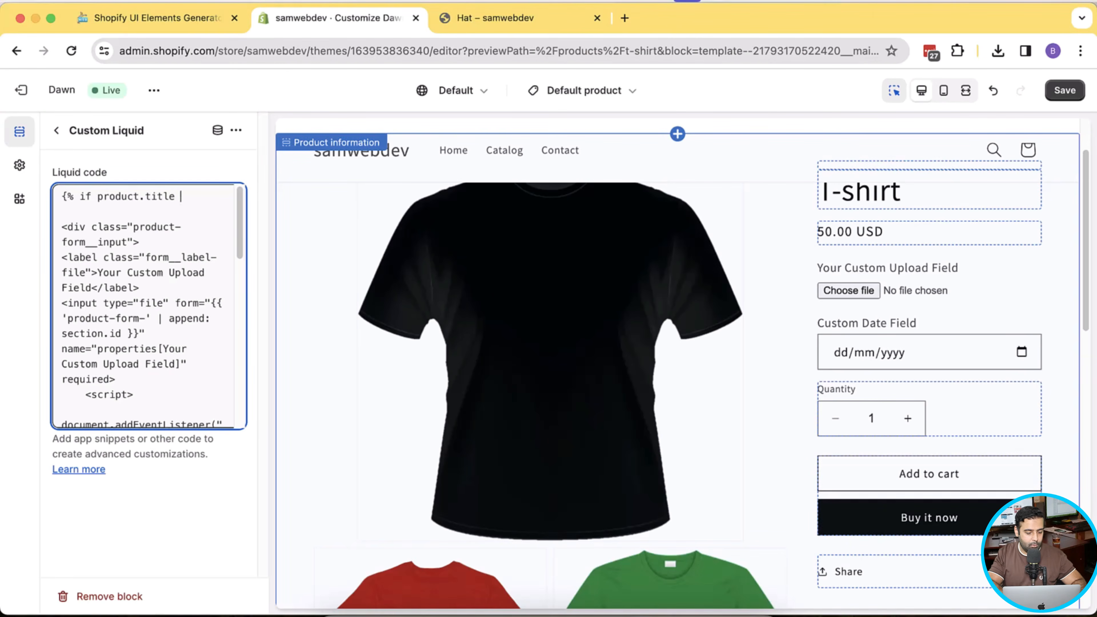
text(ings)
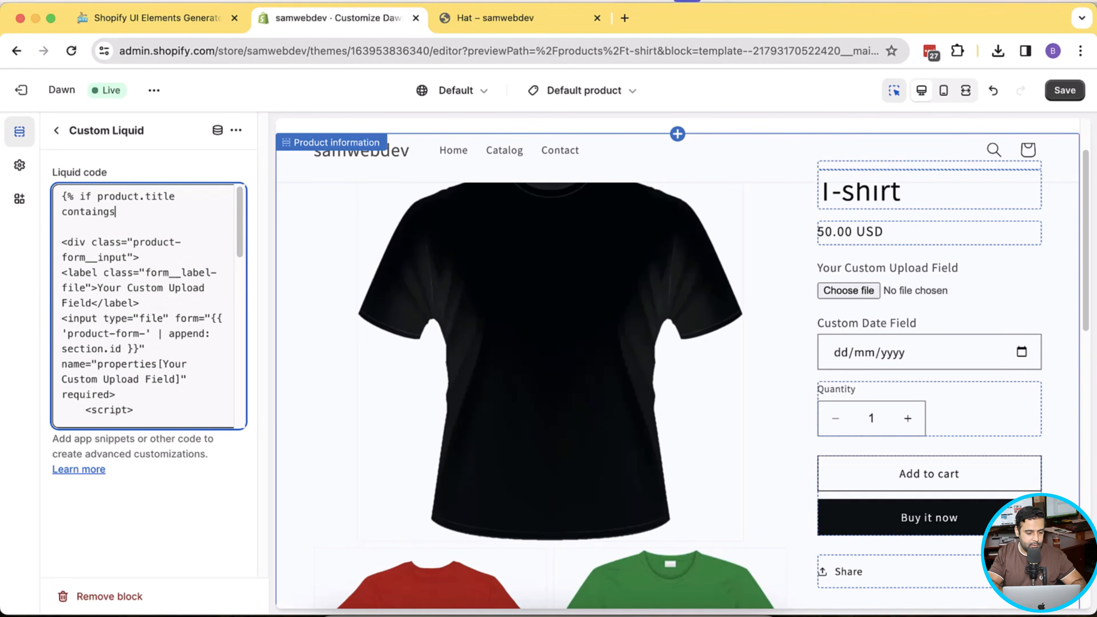
key(BackSpace)
key(BackSpace)
text(shirt" %)
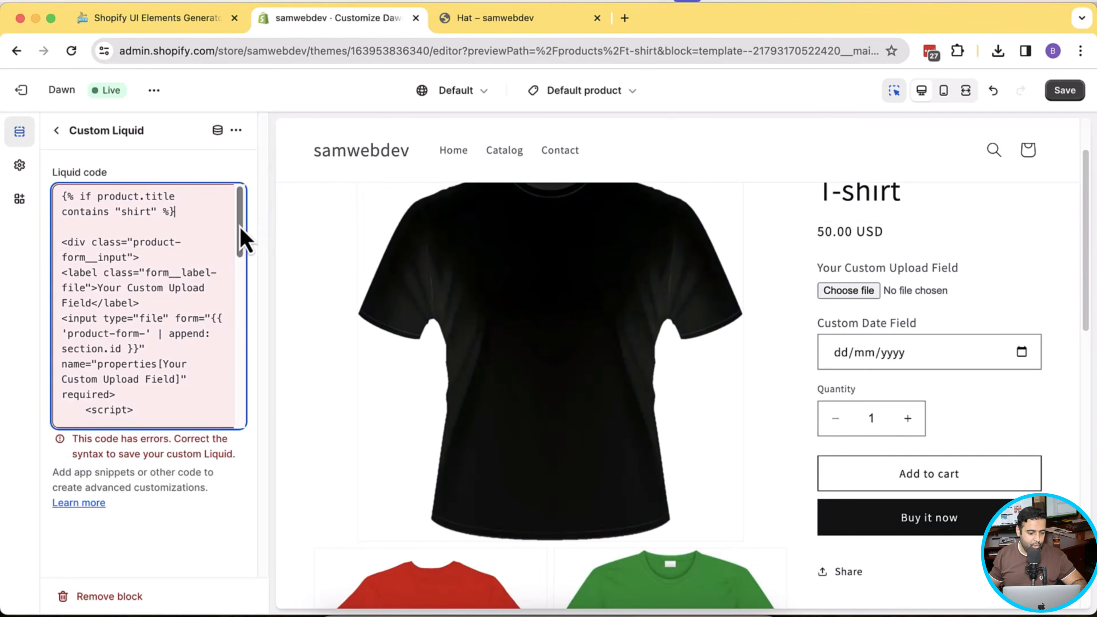
- Close the condition with {% endif %} after the last div and save the theme
drag(243, 240, 242, 421)
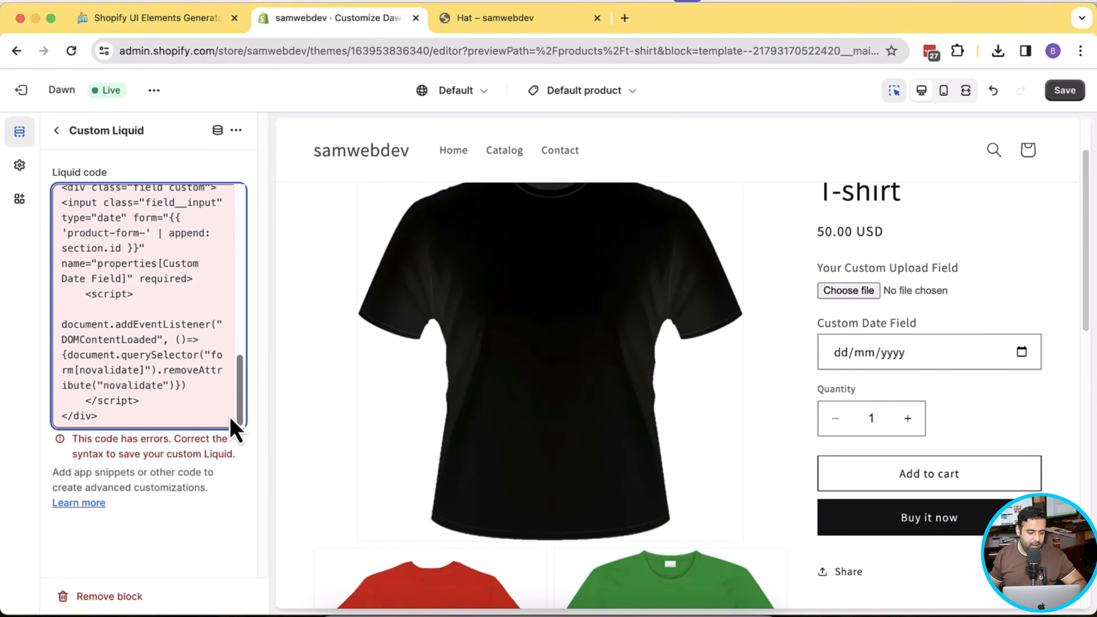
click(174, 415)
key(Return)
key(Return)
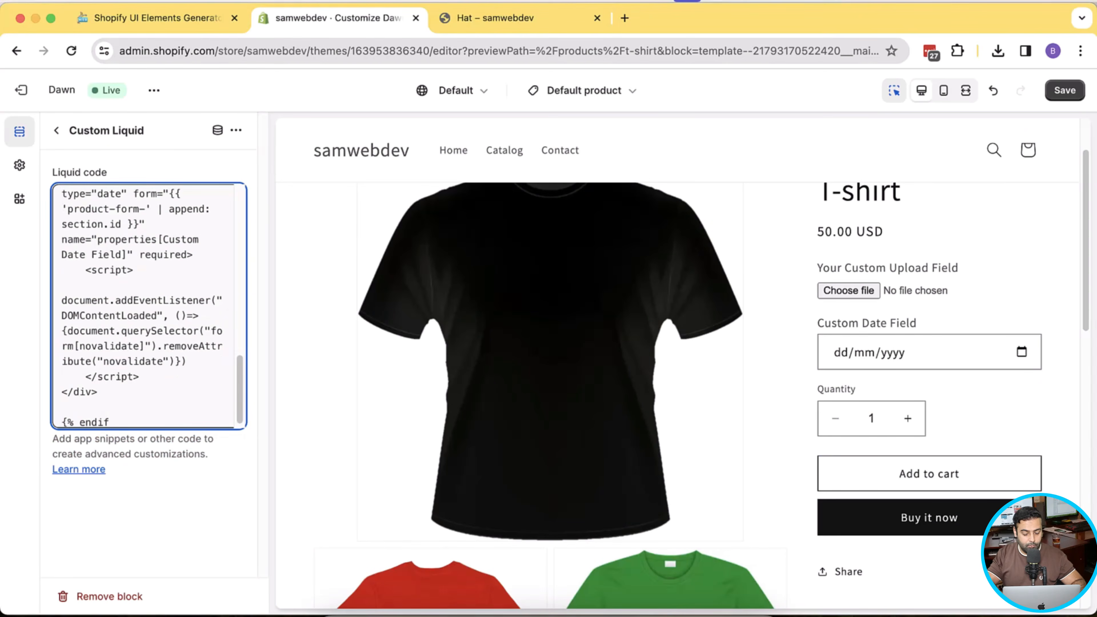
text({% endif %)
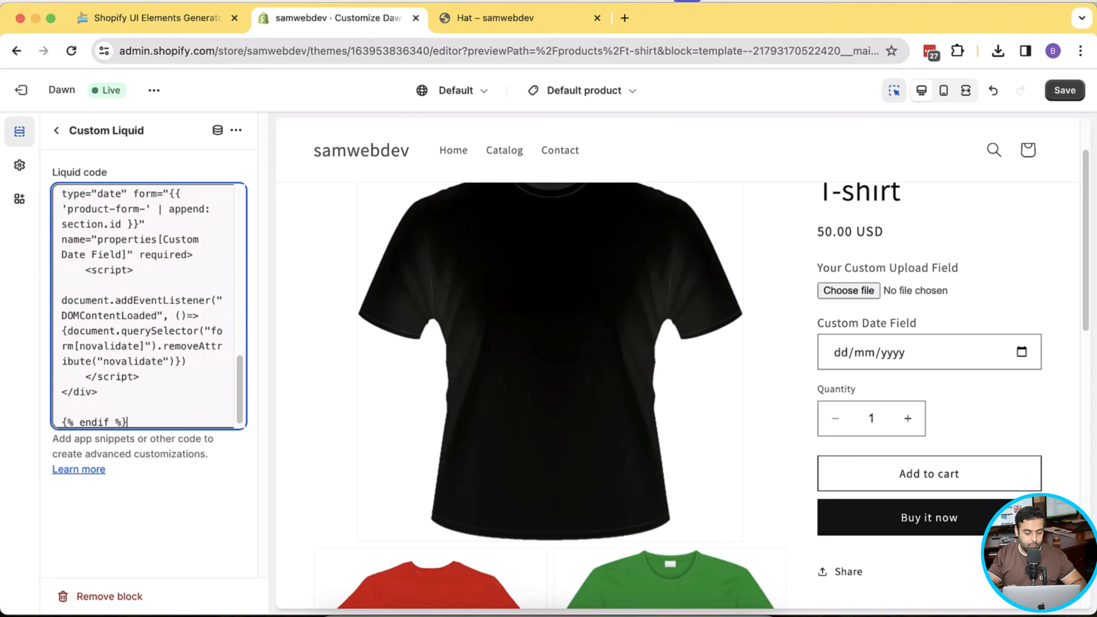
text(})
scroll(153, 379, up, 10)
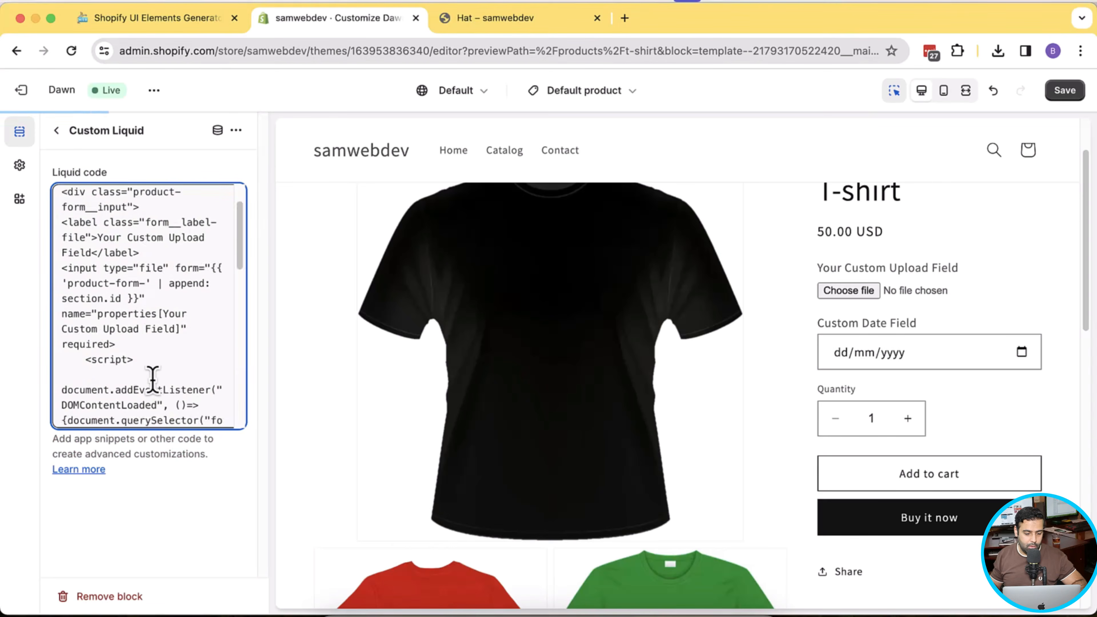
scroll(153, 379, up, 3)
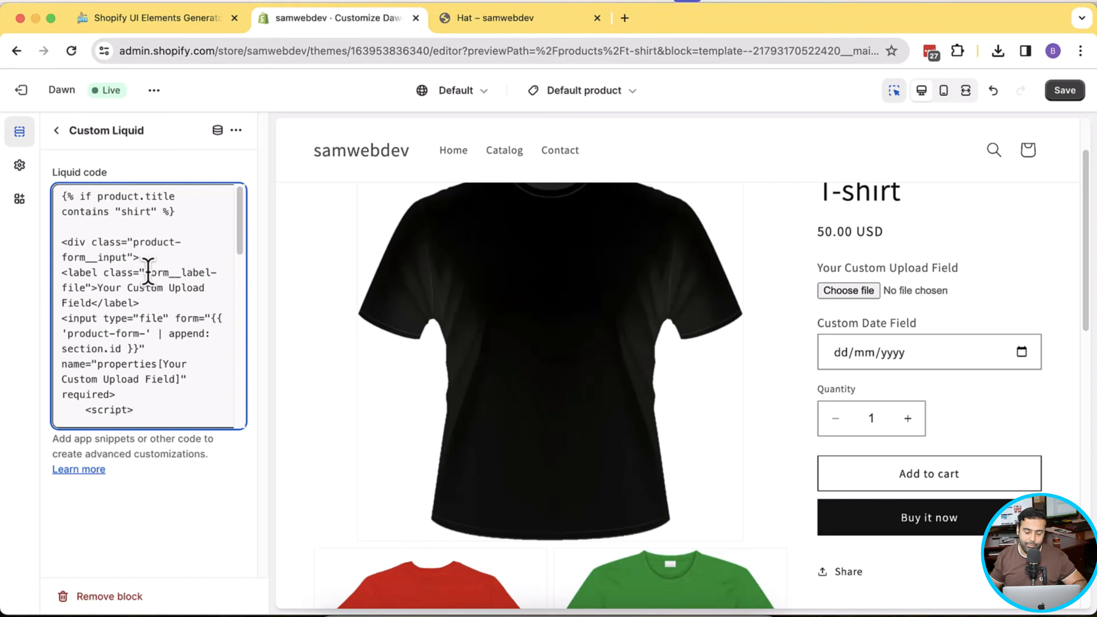
click(1048, 100)
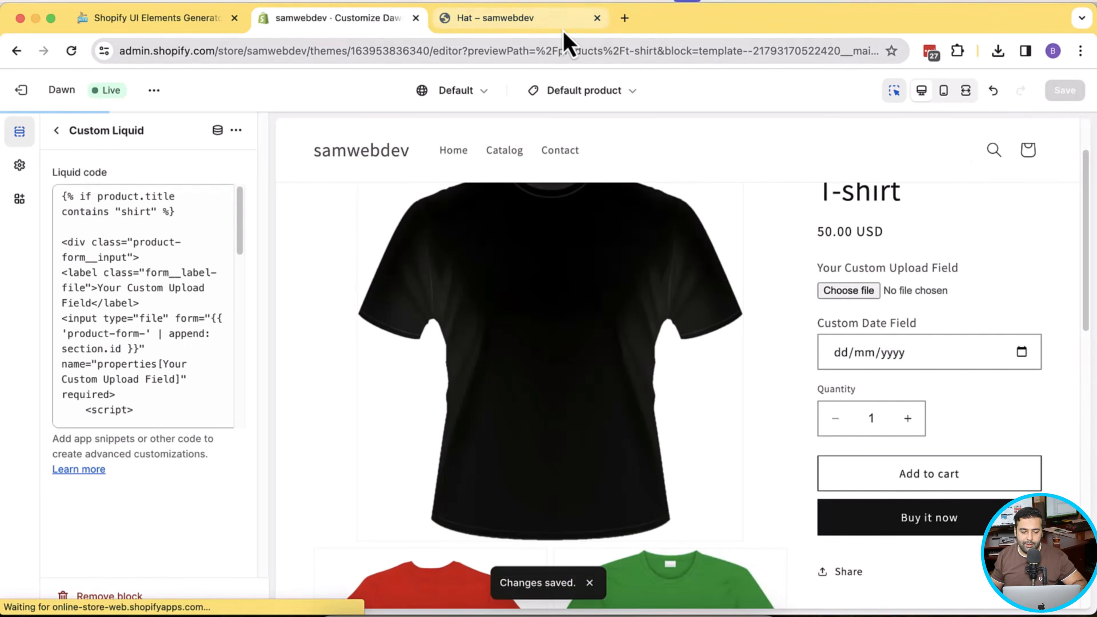
- Reload the Hat product page to confirm the custom fields are gone
click(561, 21)
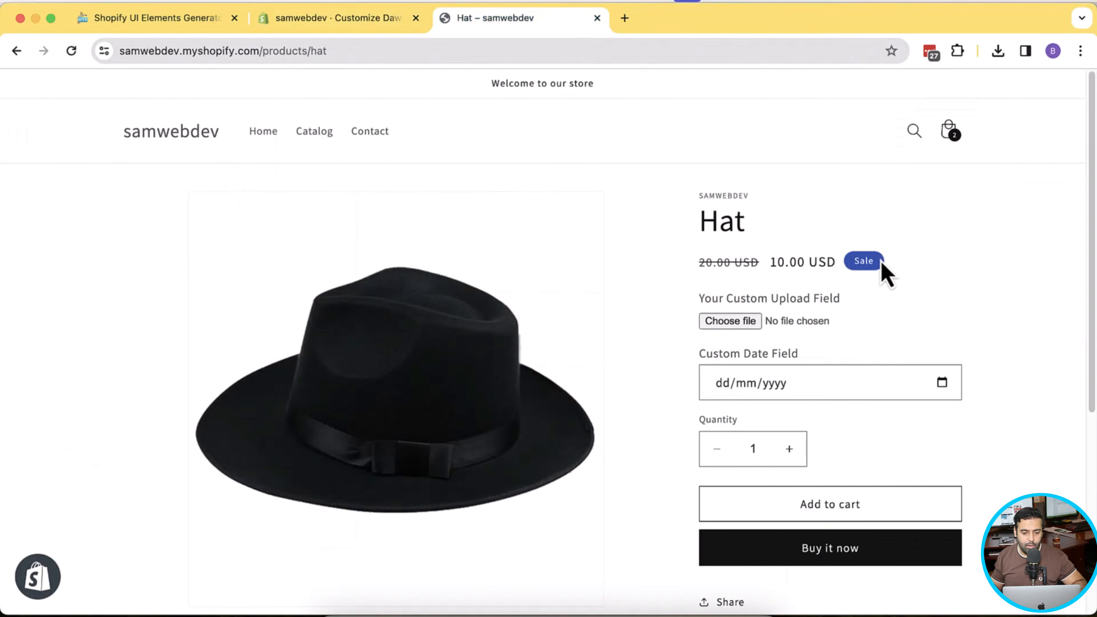
click(322, 20)
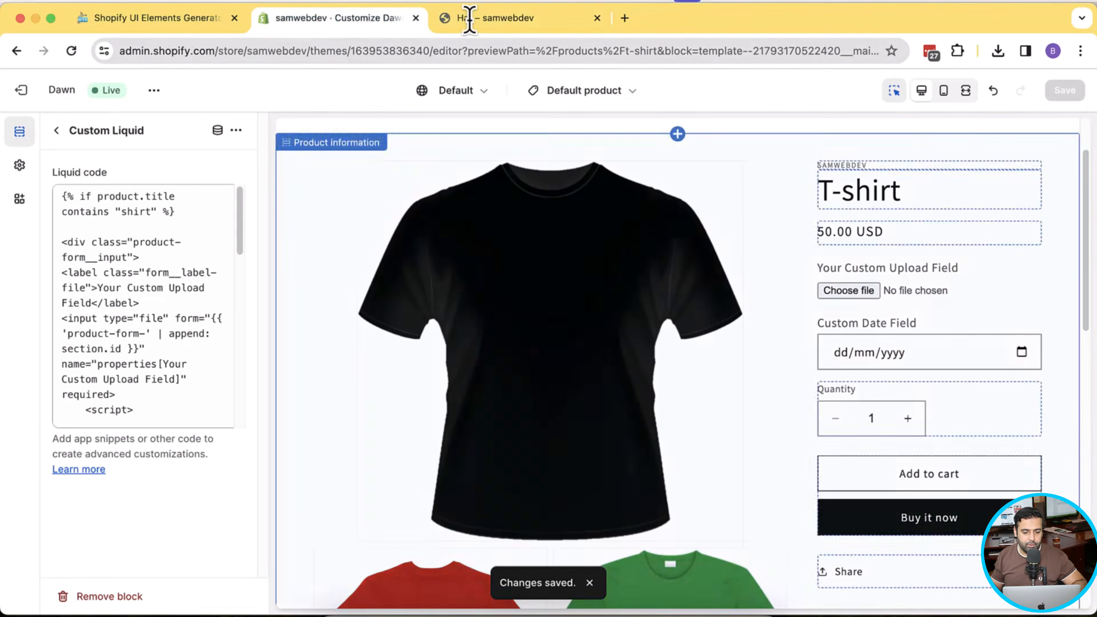
click(486, 21)
key(super+r)
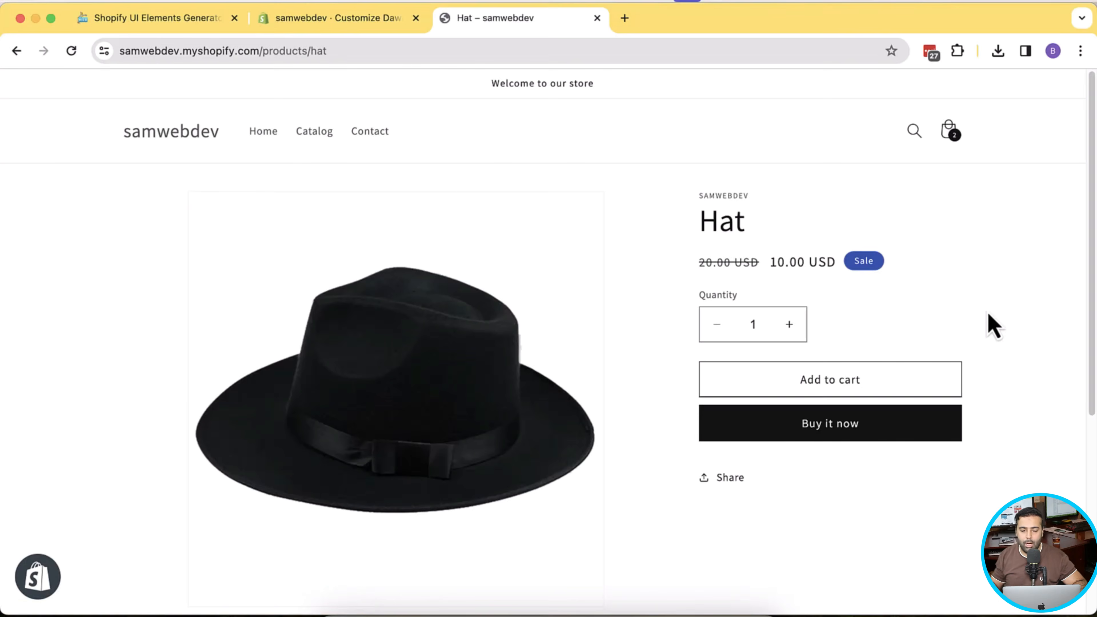
- Open Hat and T-shirt from Catalog in new tabs and compare their custom fields
click(315, 143)
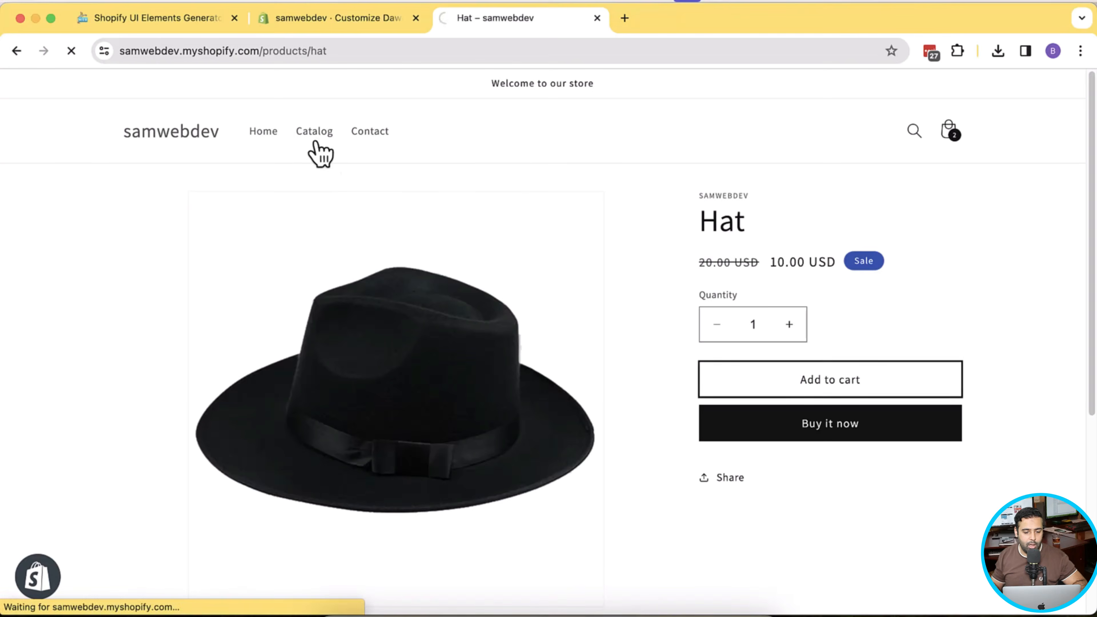
scroll(294, 259, down, 3)
right_click(277, 322)
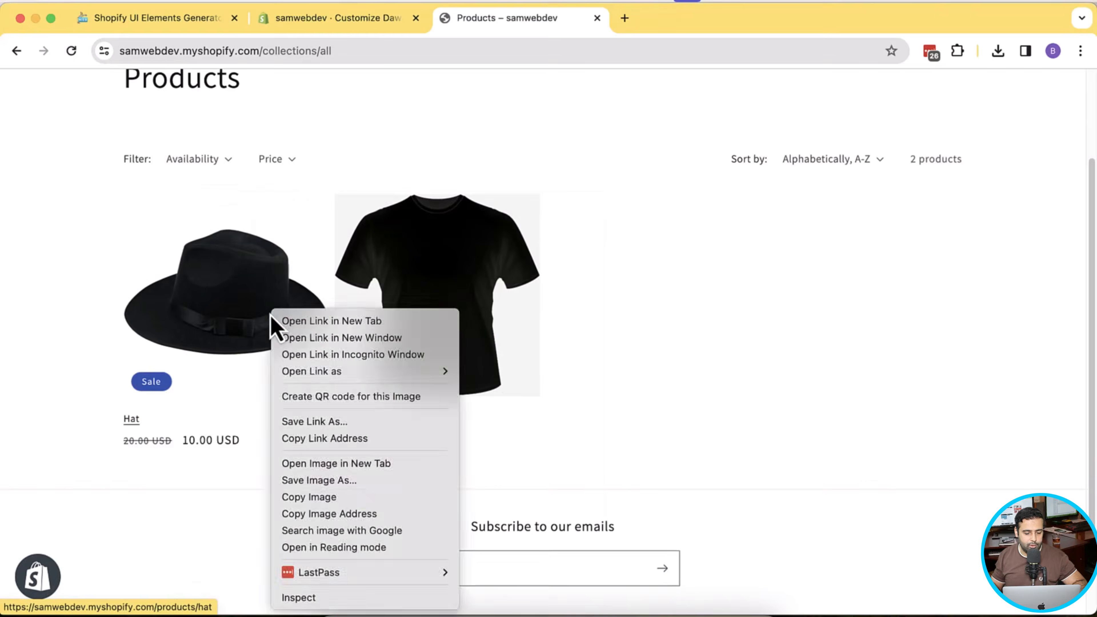
click(303, 321)
right_click(448, 316)
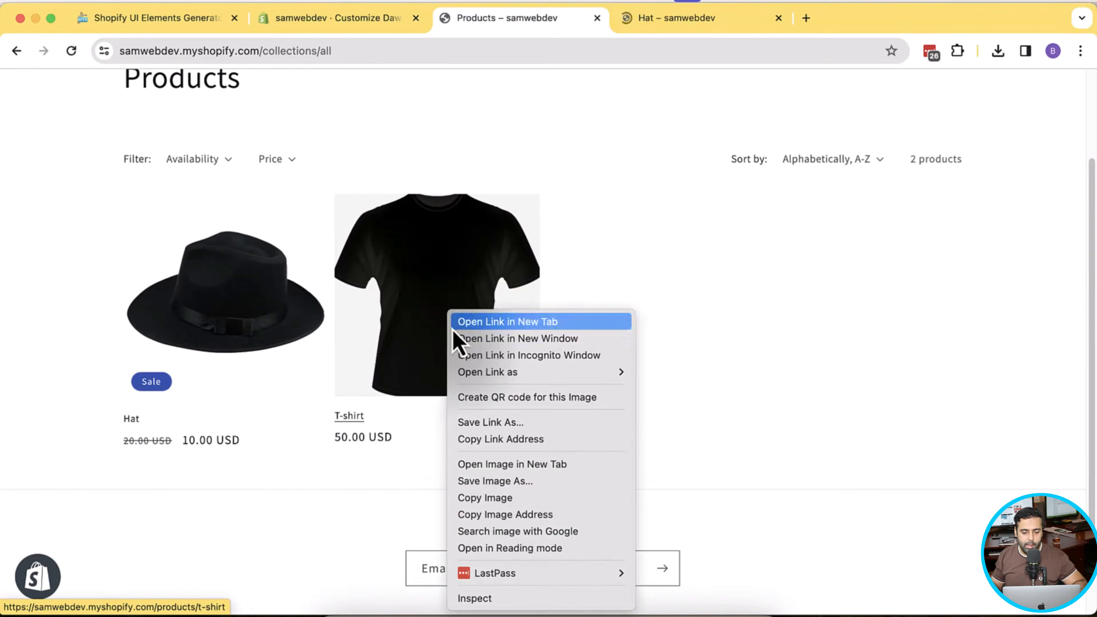
key(Escape)
super+click(454, 342)
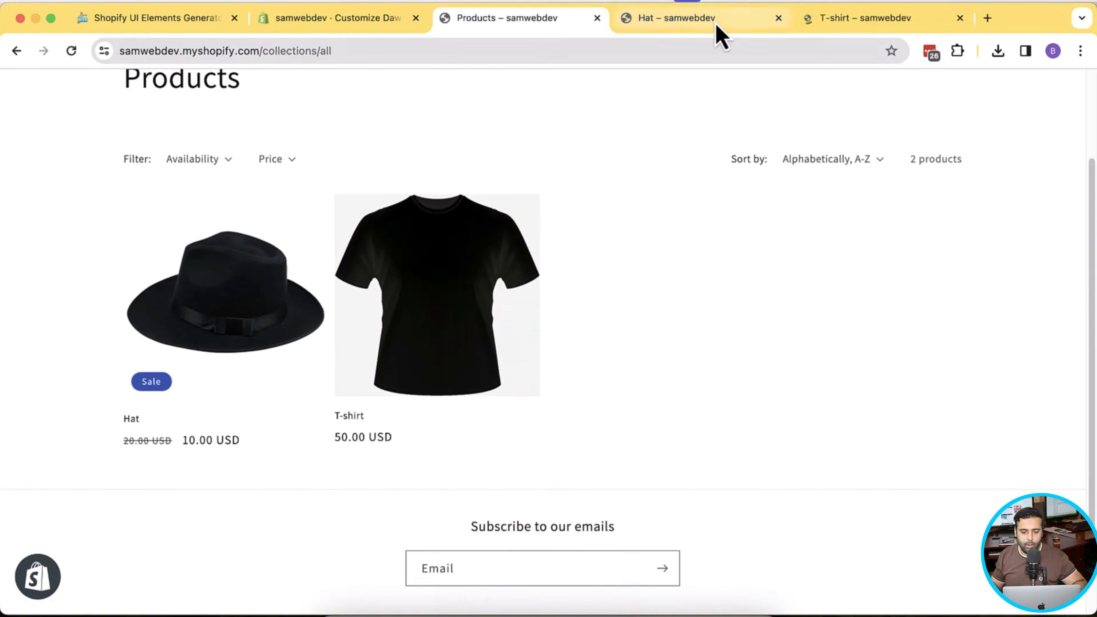
click(715, 22)
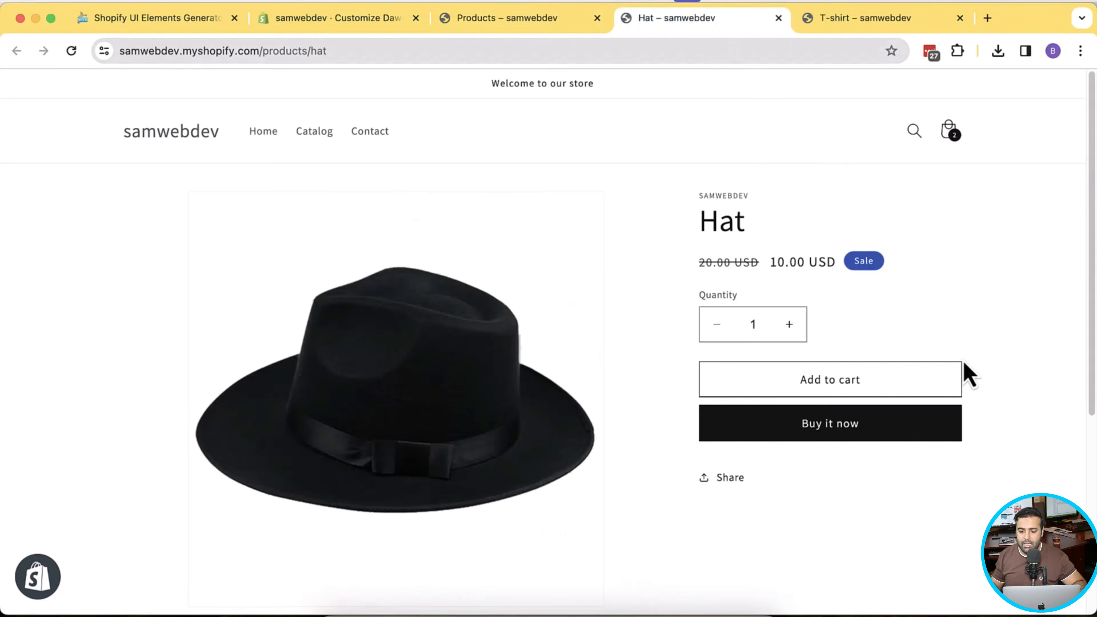
click(864, 18)
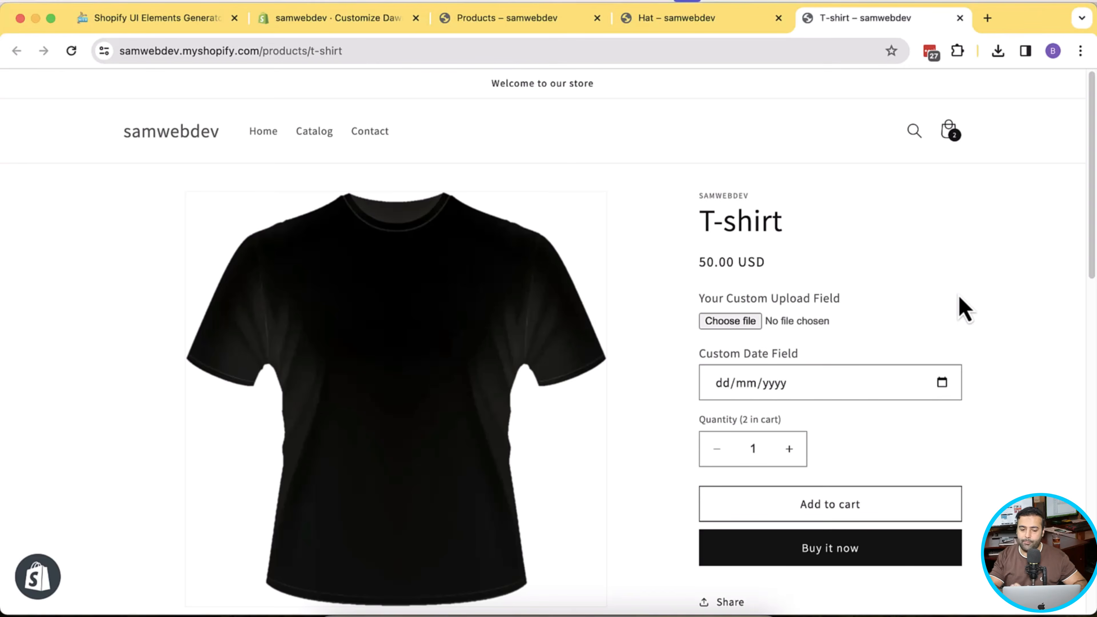
- In the theme customizer, create a product template named 'shirt-products' copied from Default product
click(365, 23)
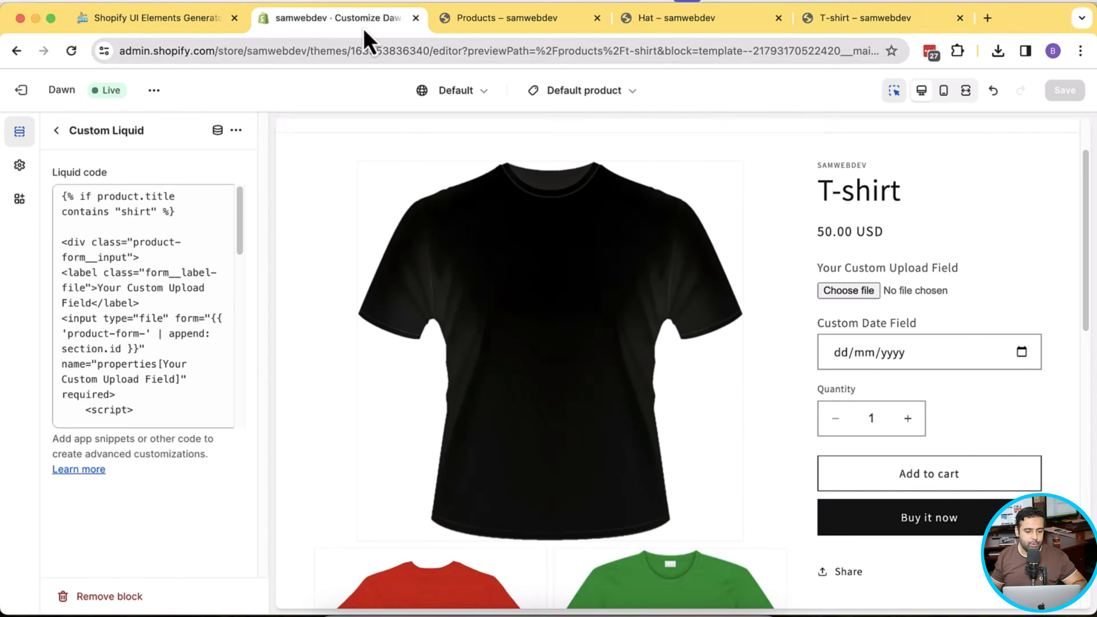
click(633, 97)
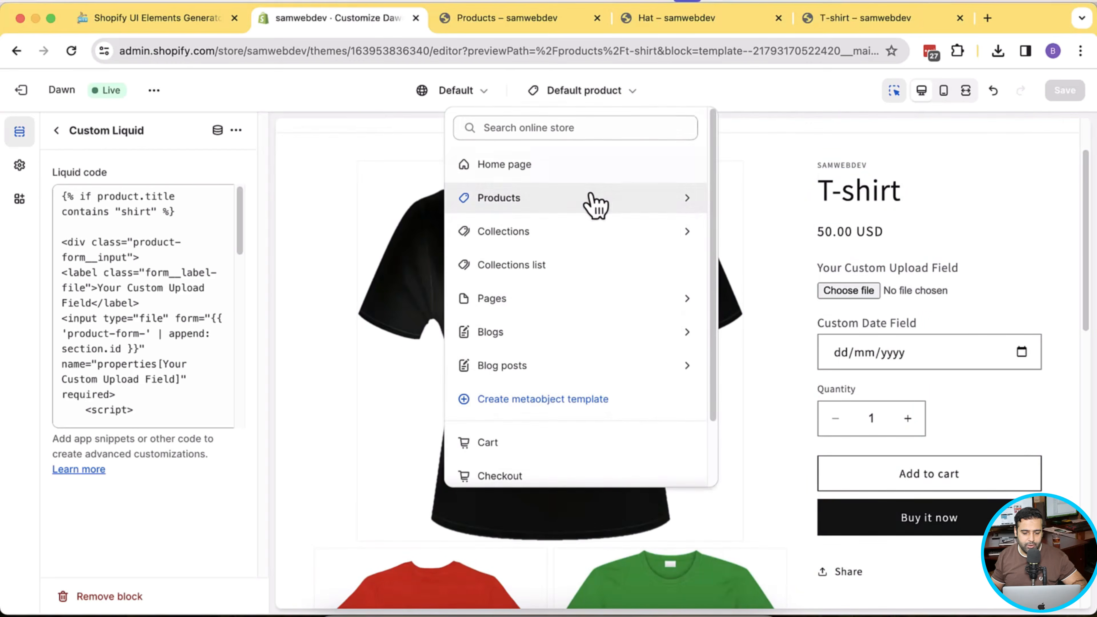
click(593, 201)
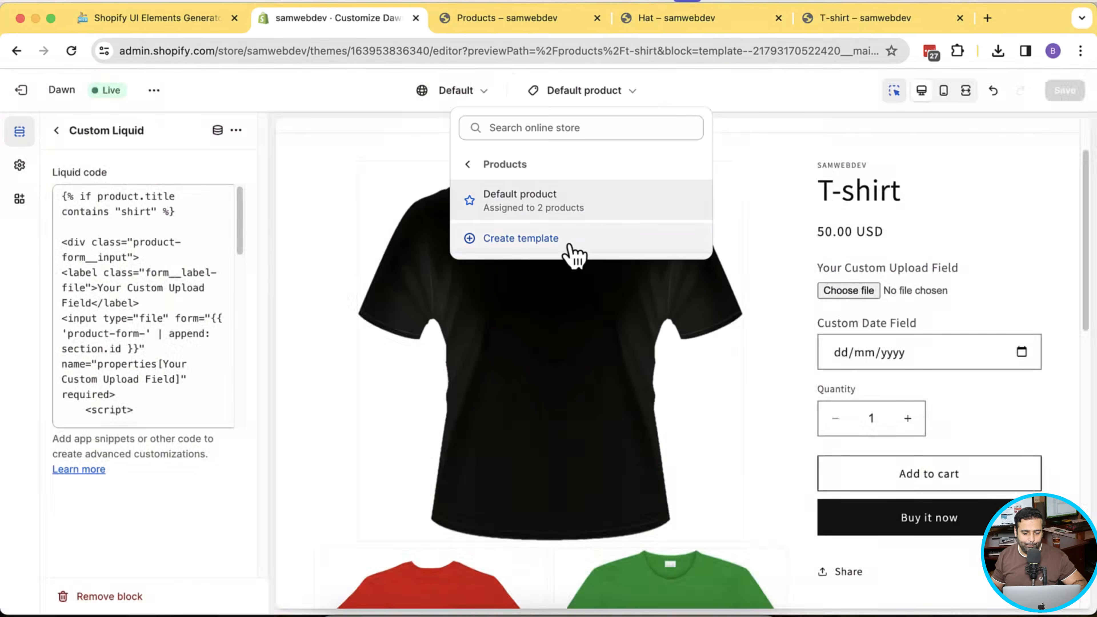
click(571, 242)
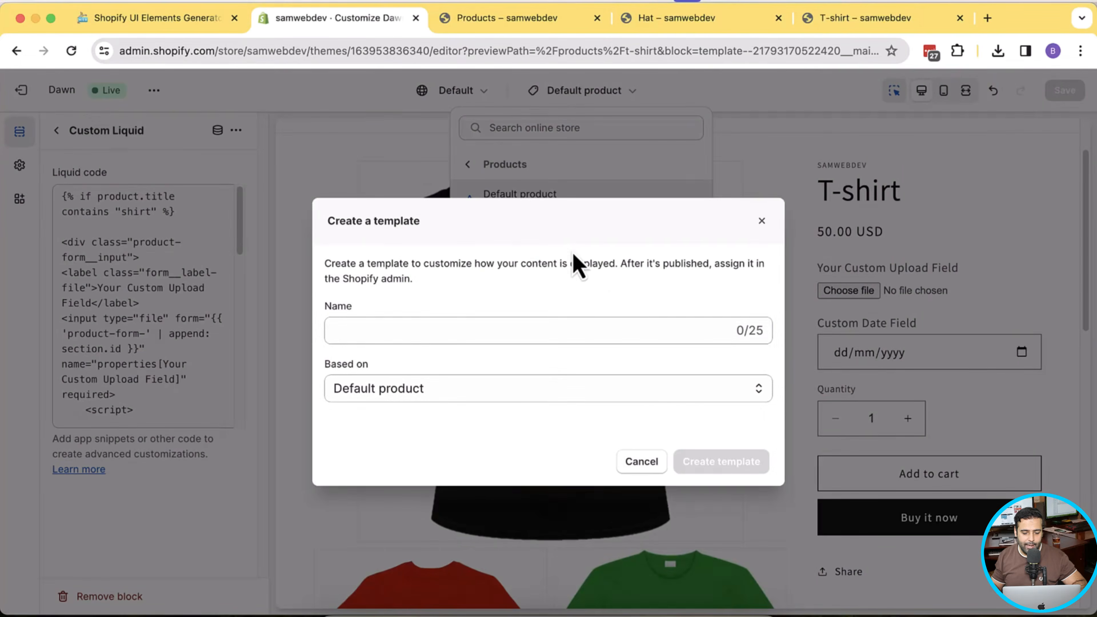
click(610, 326)
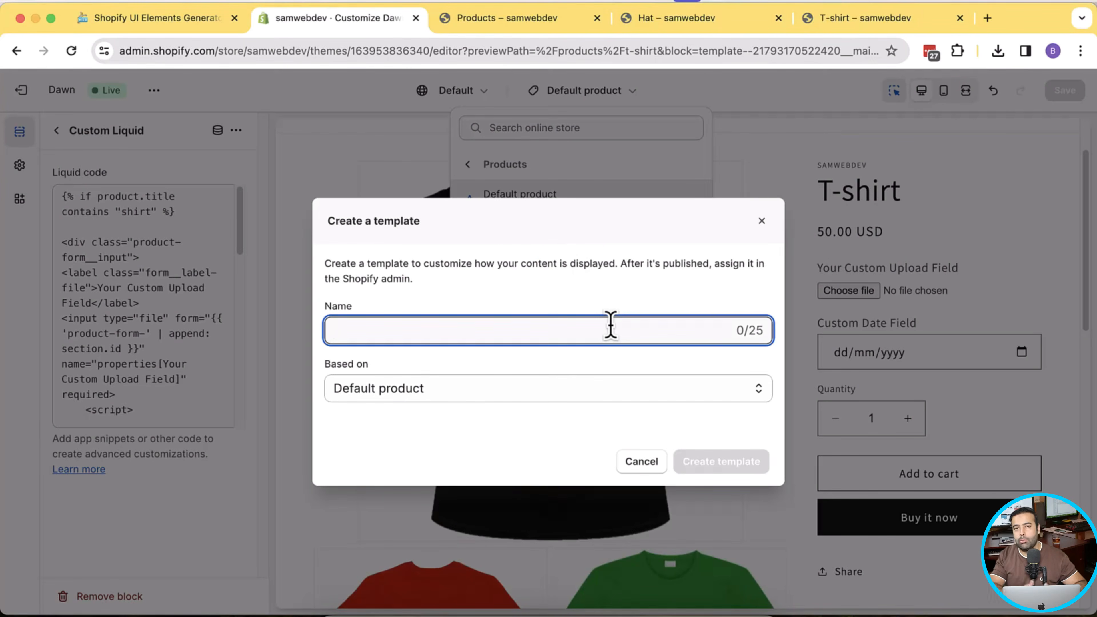
text(shirt)
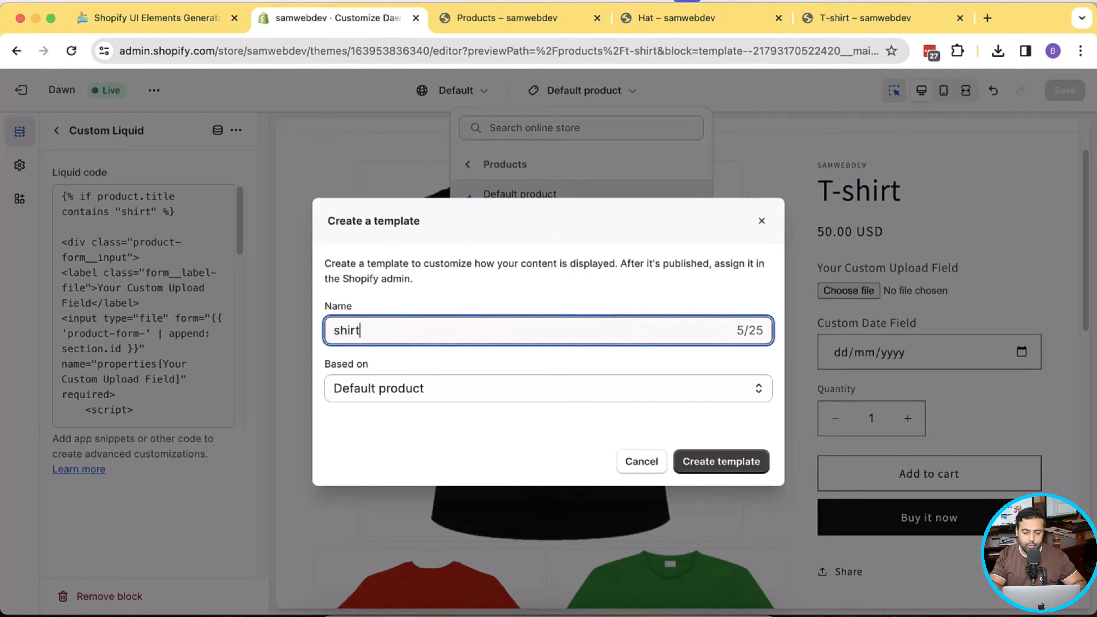
text(-products)
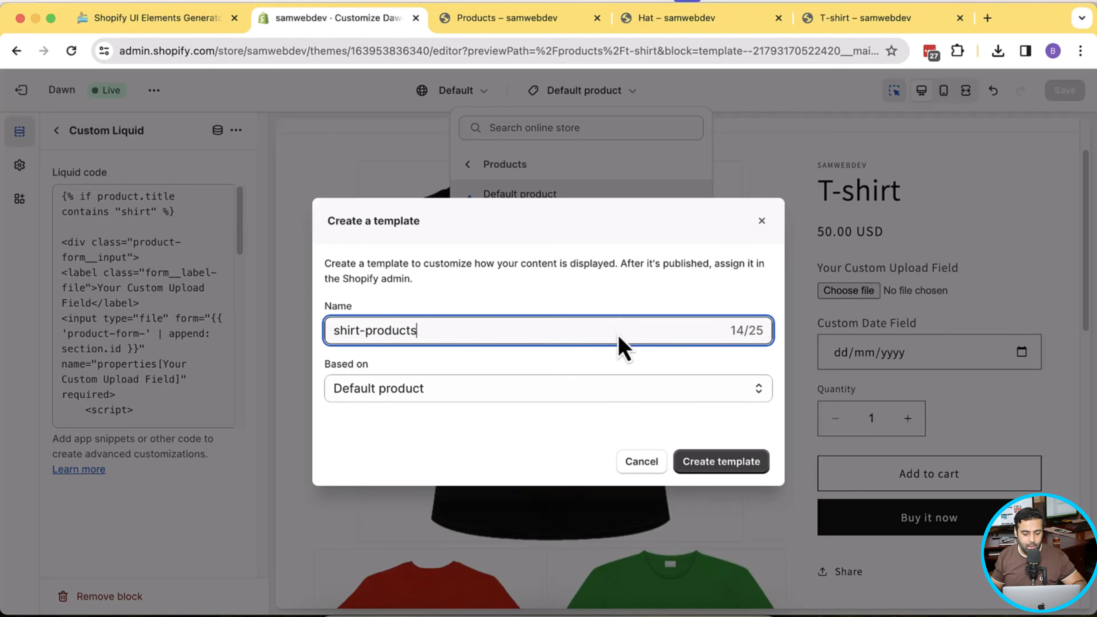
click(730, 464)
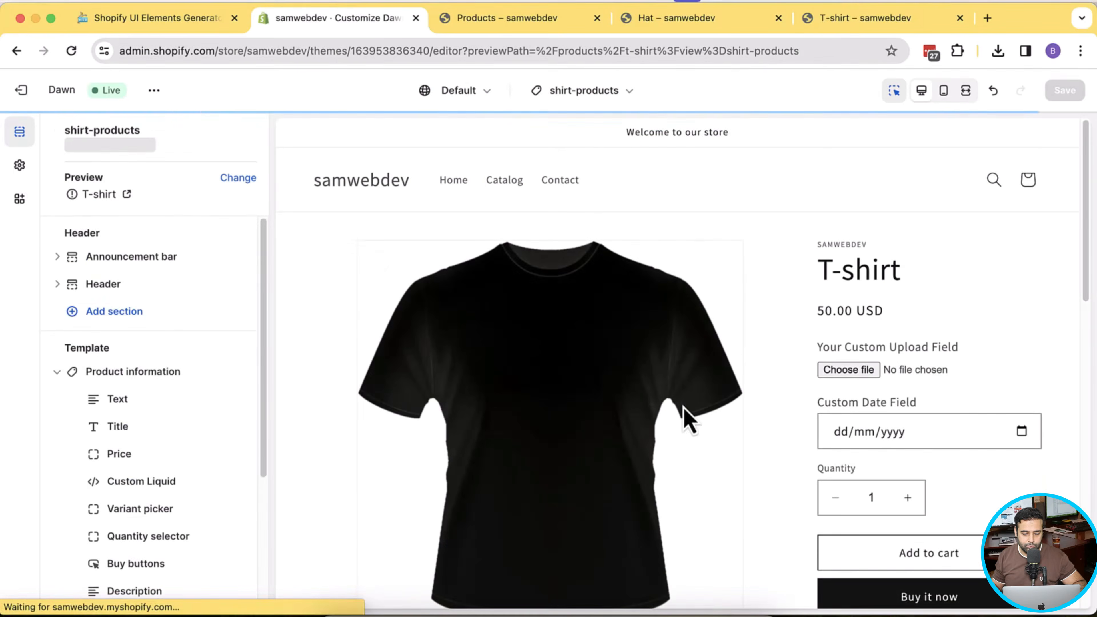
- Delete the Custom Liquid block from the Default product template, save the theme, and exit
scroll(172, 355, down, 3)
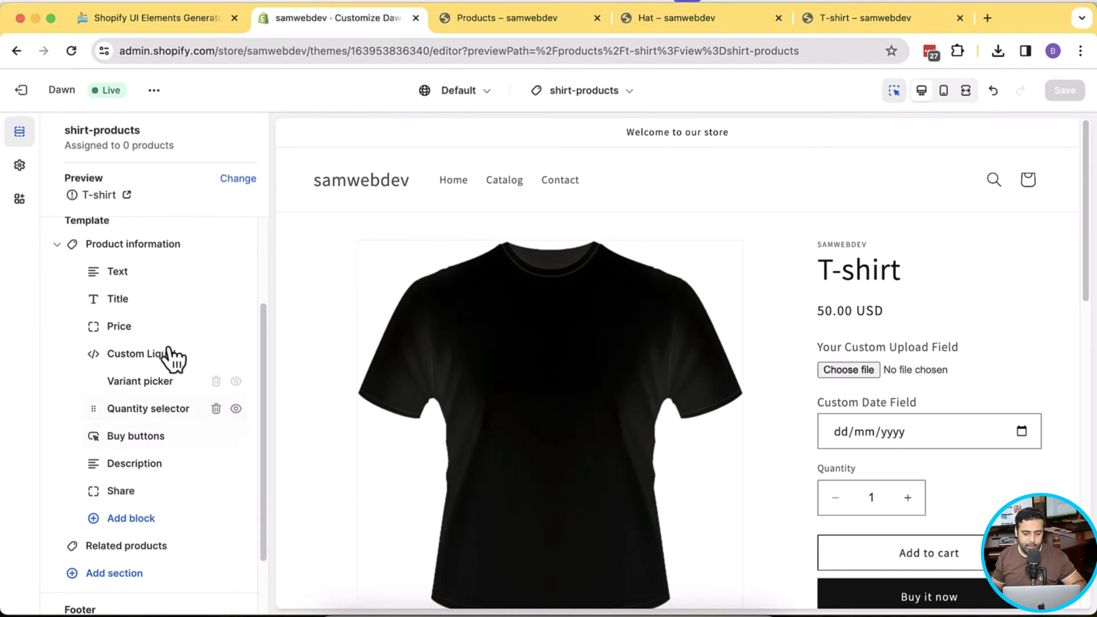
scroll(171, 421, up, 3)
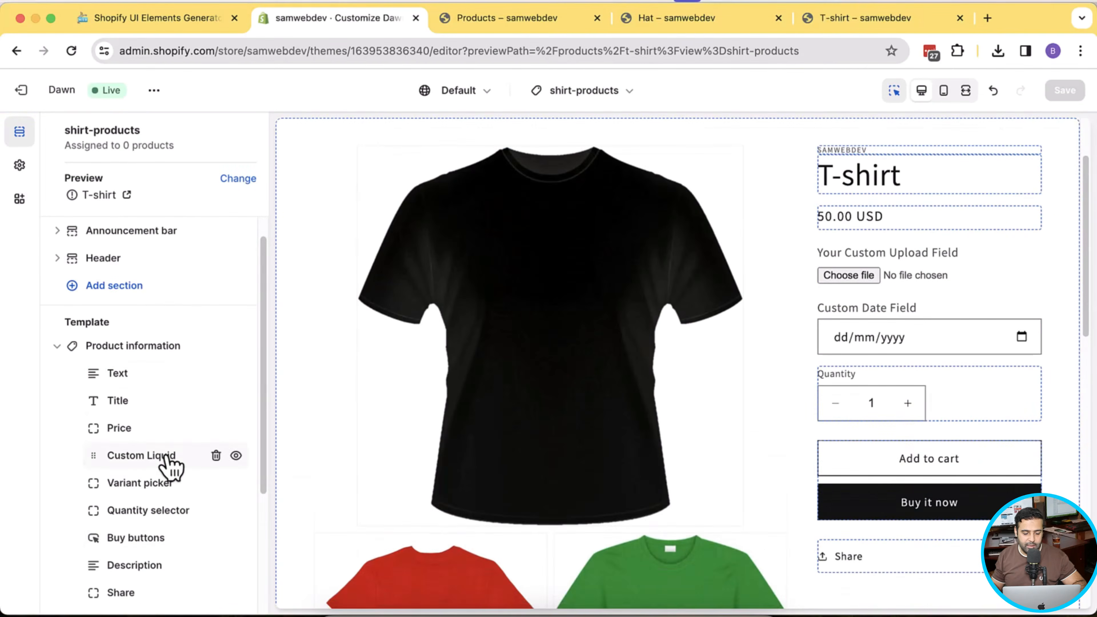
click(580, 99)
click(677, 199)
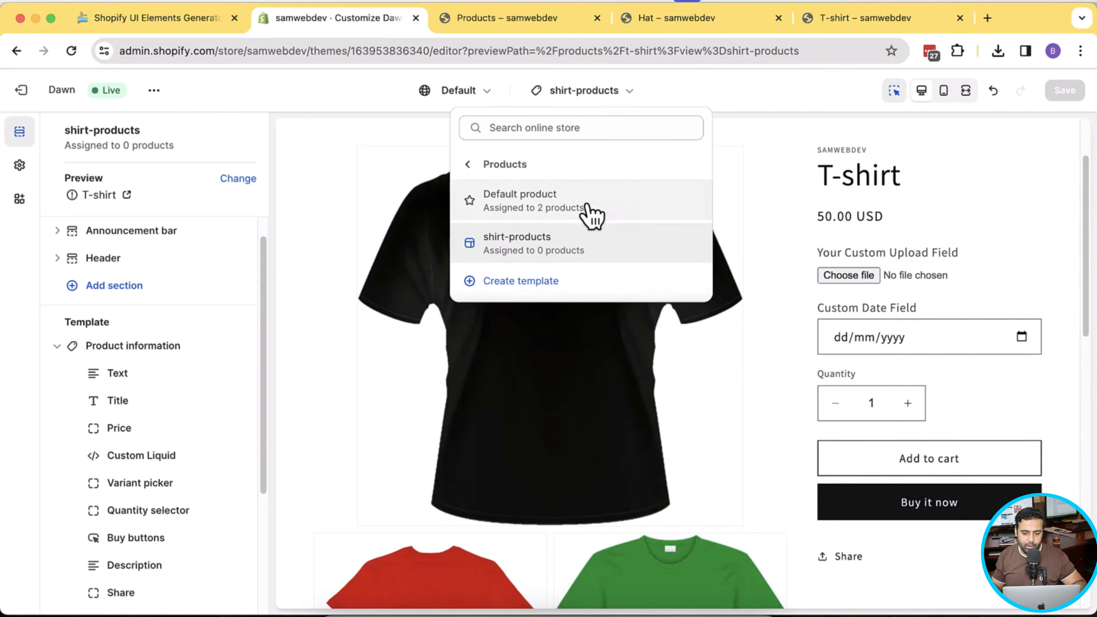
click(594, 216)
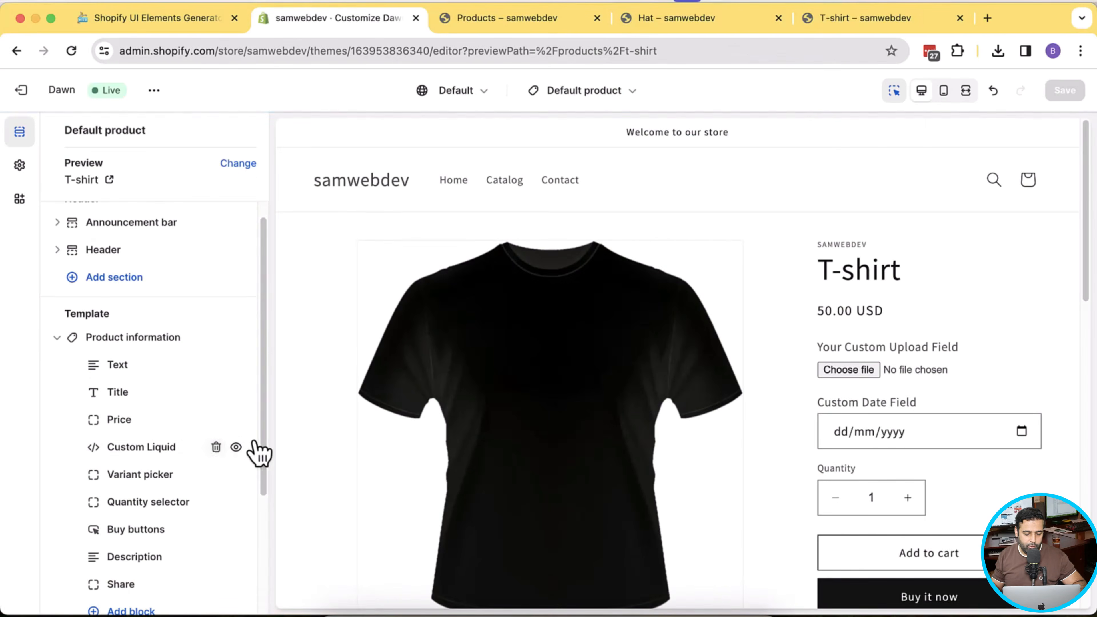
click(217, 447)
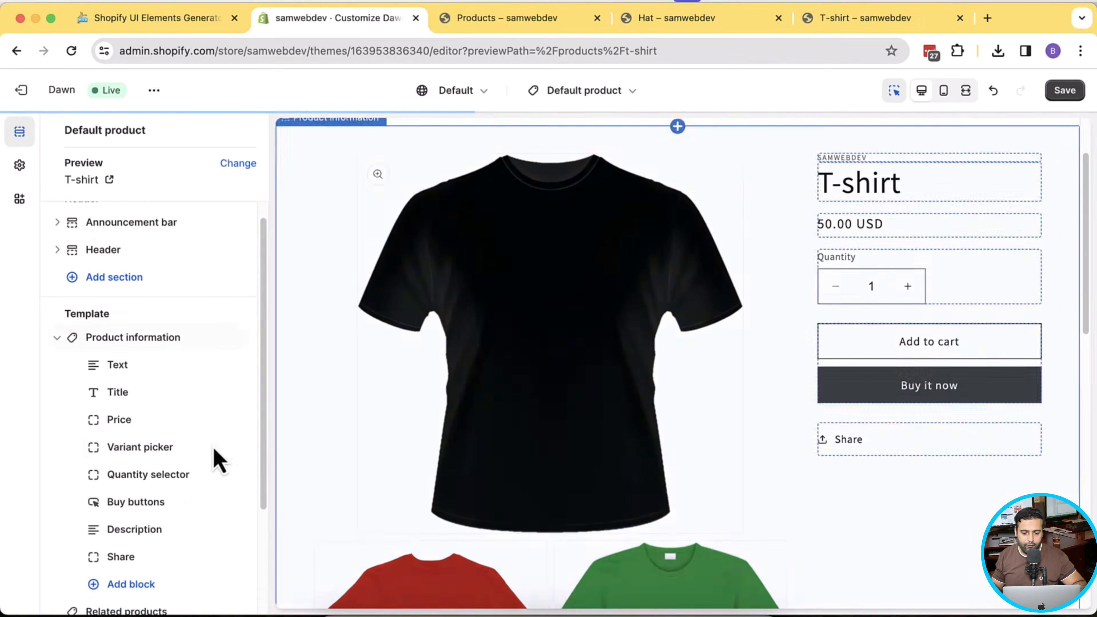
click(1066, 91)
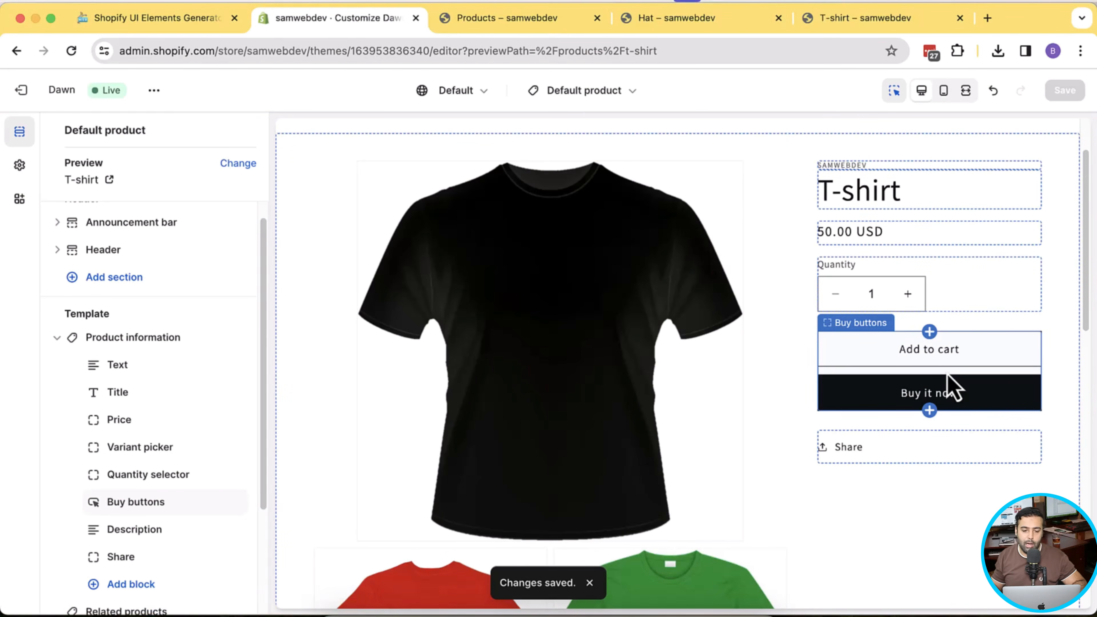
click(22, 92)
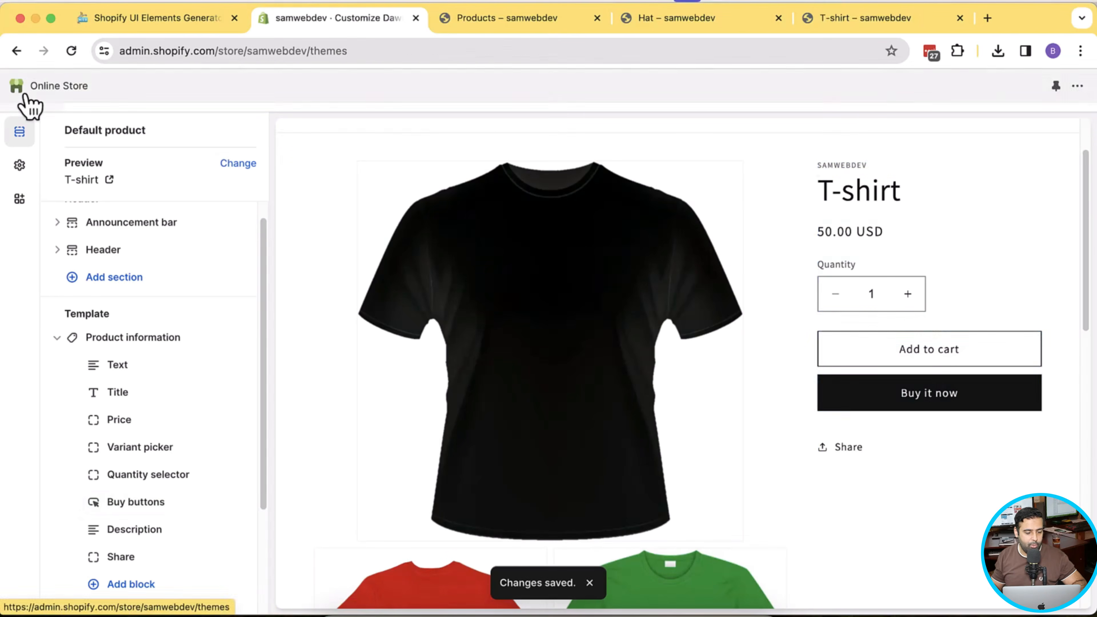
- Set the T-shirt product's theme template to shirt-products, save, and preview it on the storefront
click(81, 181)
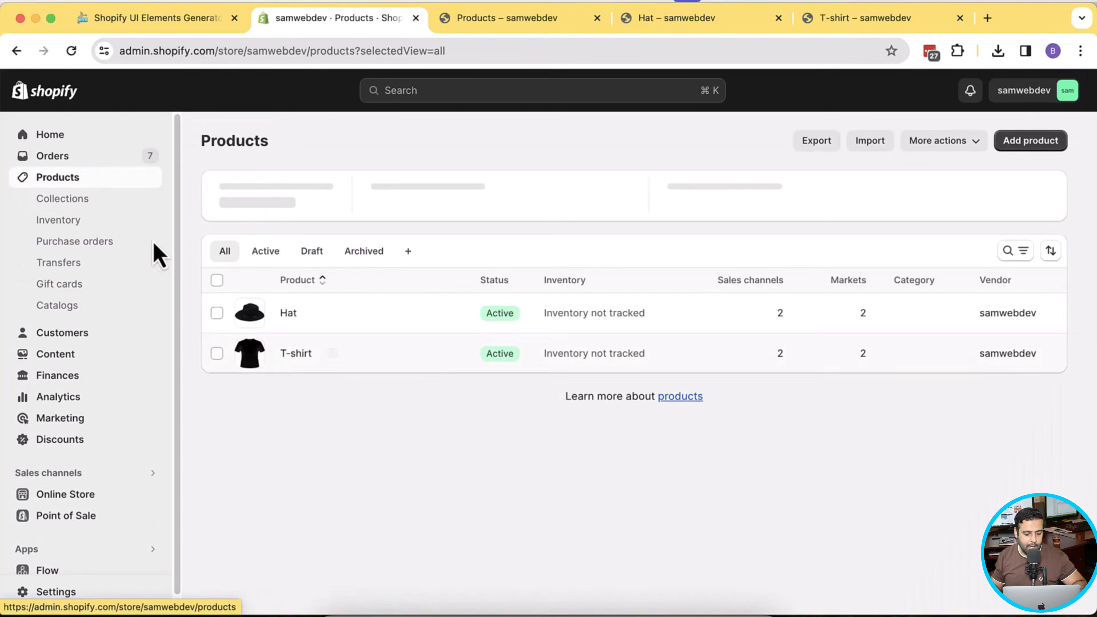
click(290, 355)
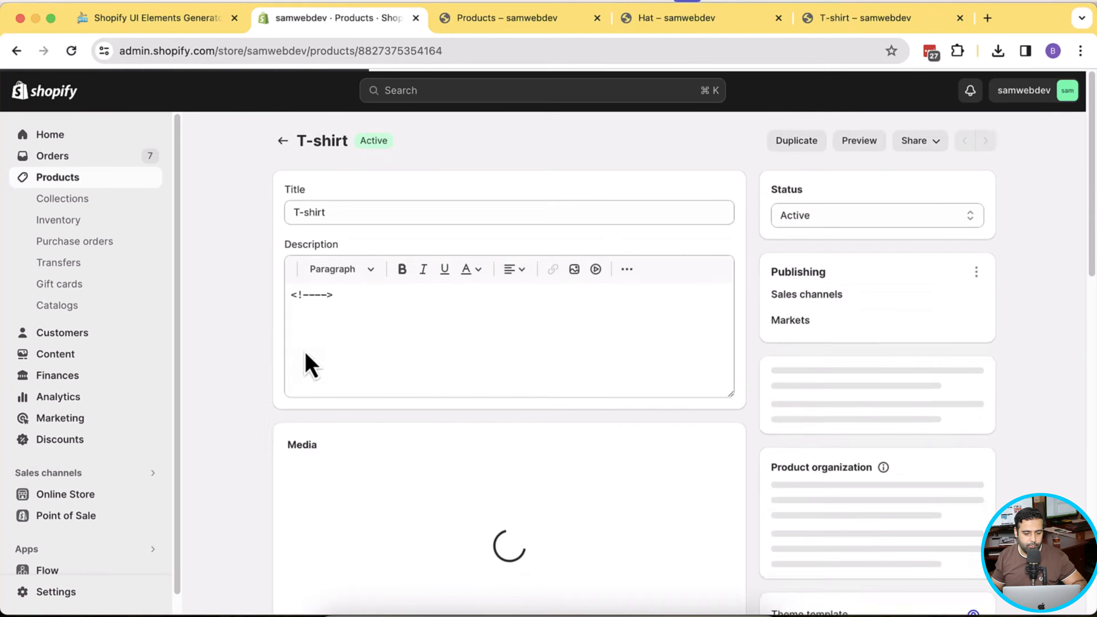
scroll(1093, 276, down, 3)
scroll(1093, 279, down, 10)
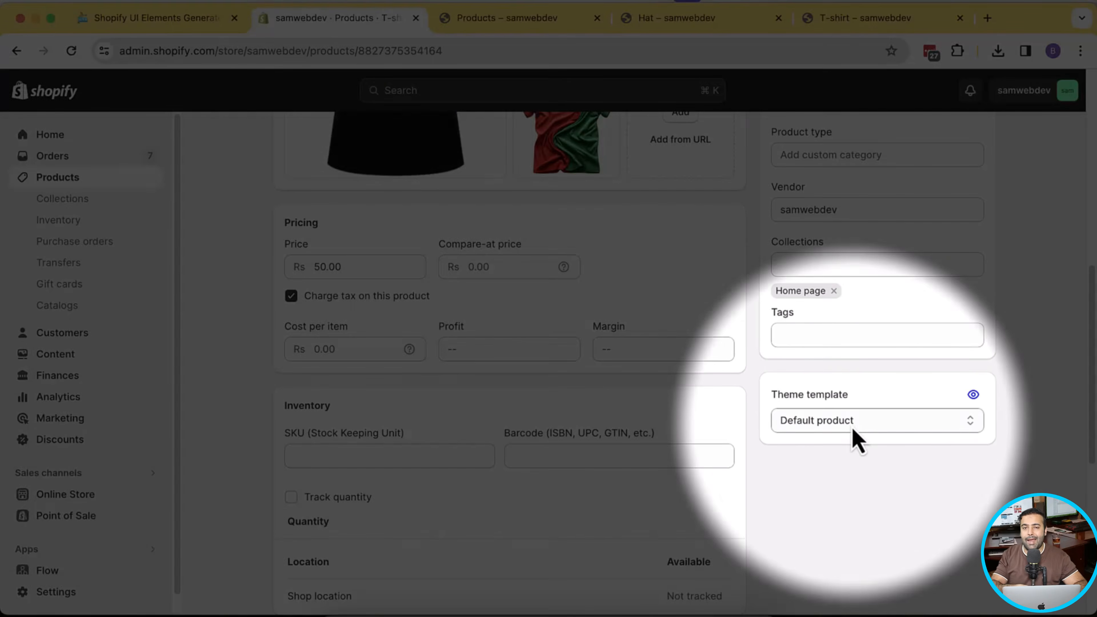
click(853, 430)
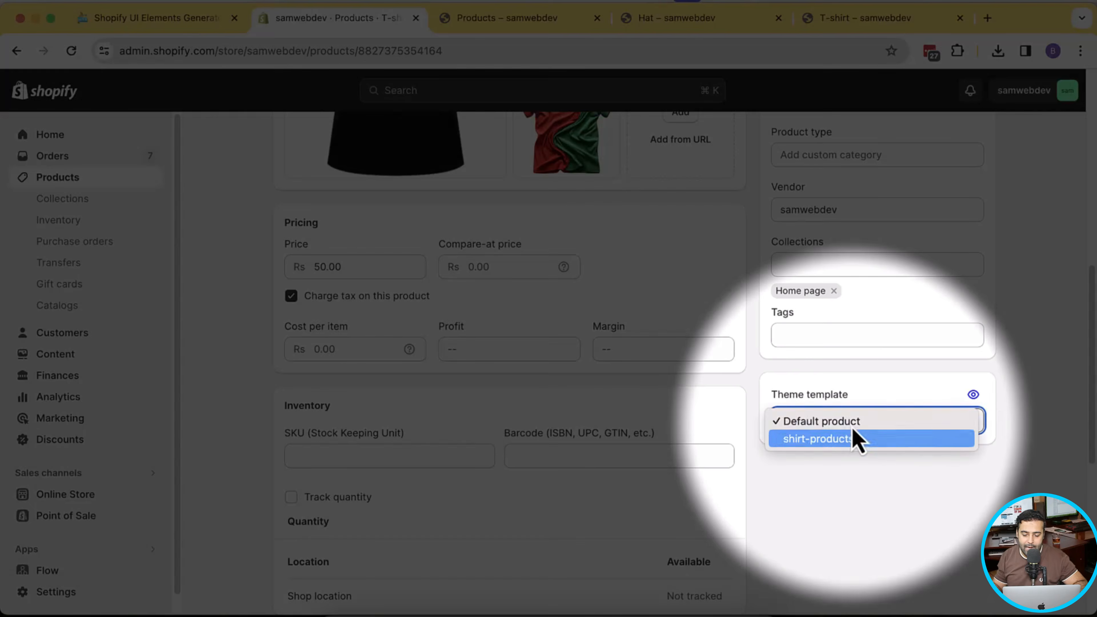
click(847, 445)
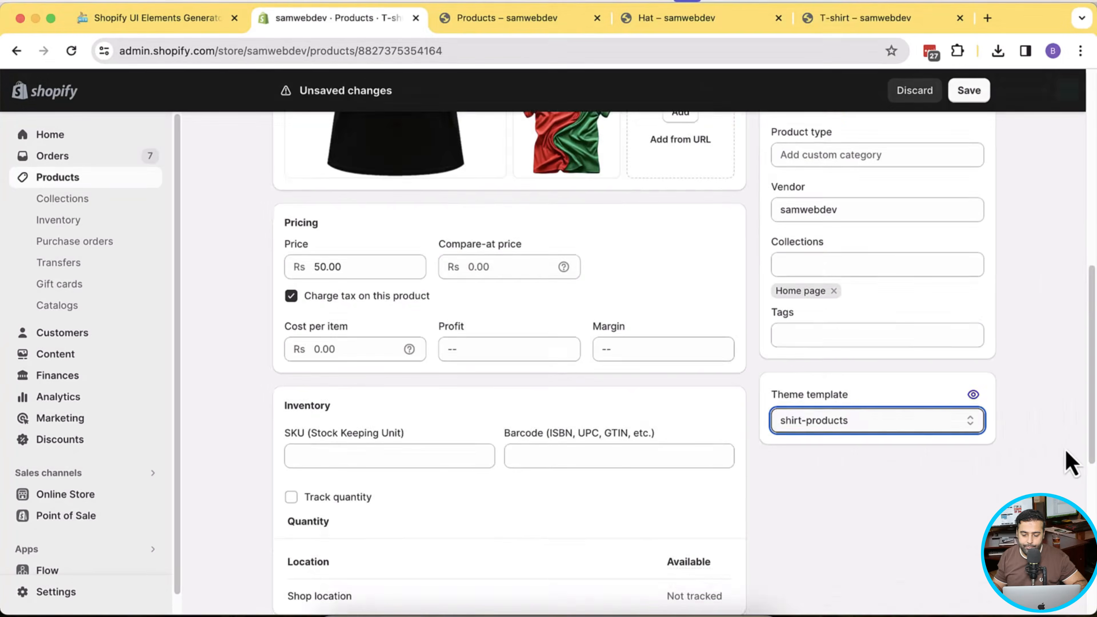
drag(1093, 365, 1093, 177)
click(980, 101)
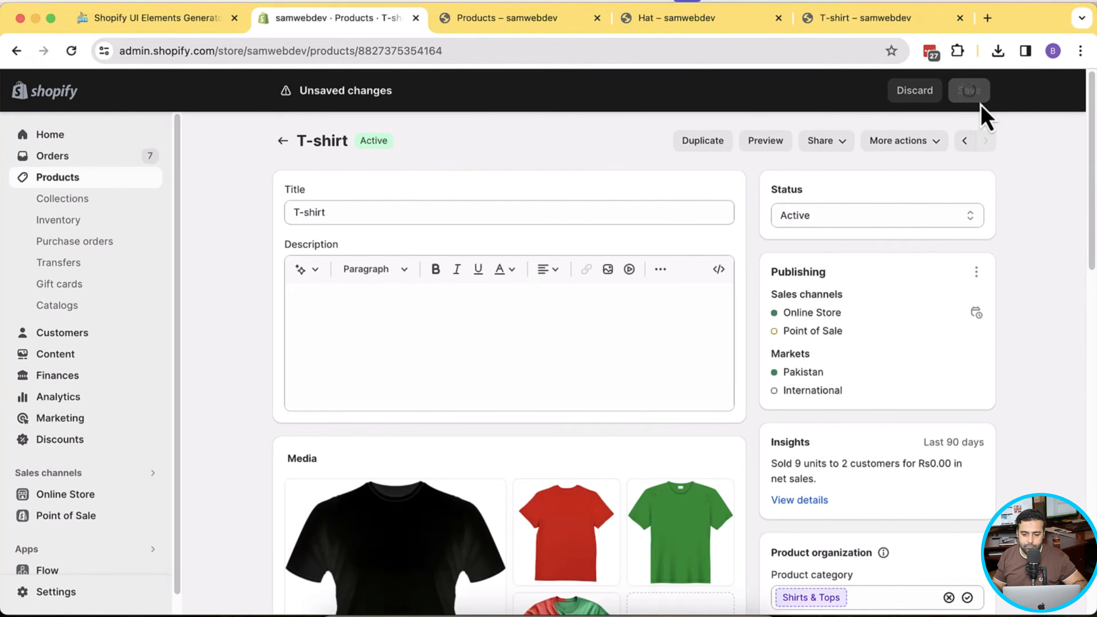
click(760, 143)
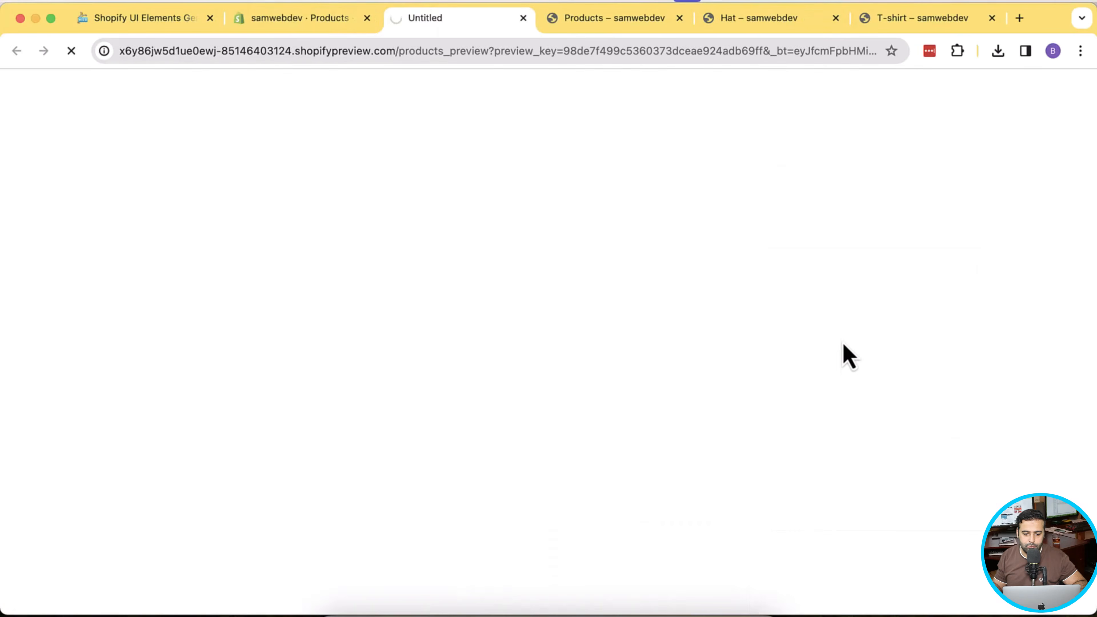